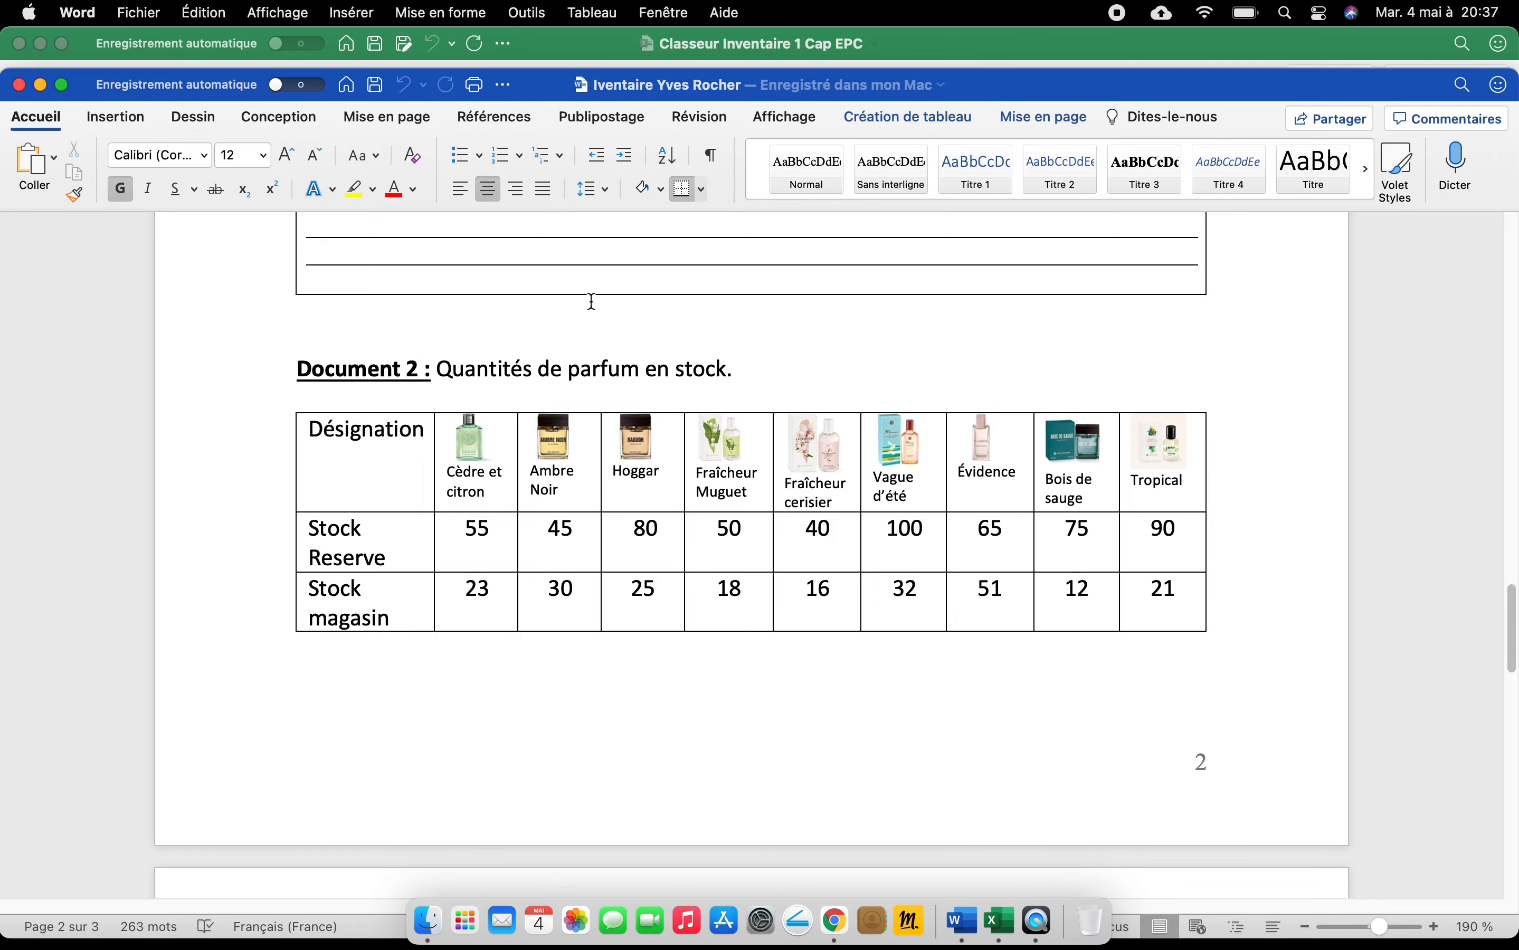
- Switch to the Excel inventory workbook and extend the main table from Designation to Ecart en € down to row 10
{"action": "left_click", "coordinate": [42, 85]}
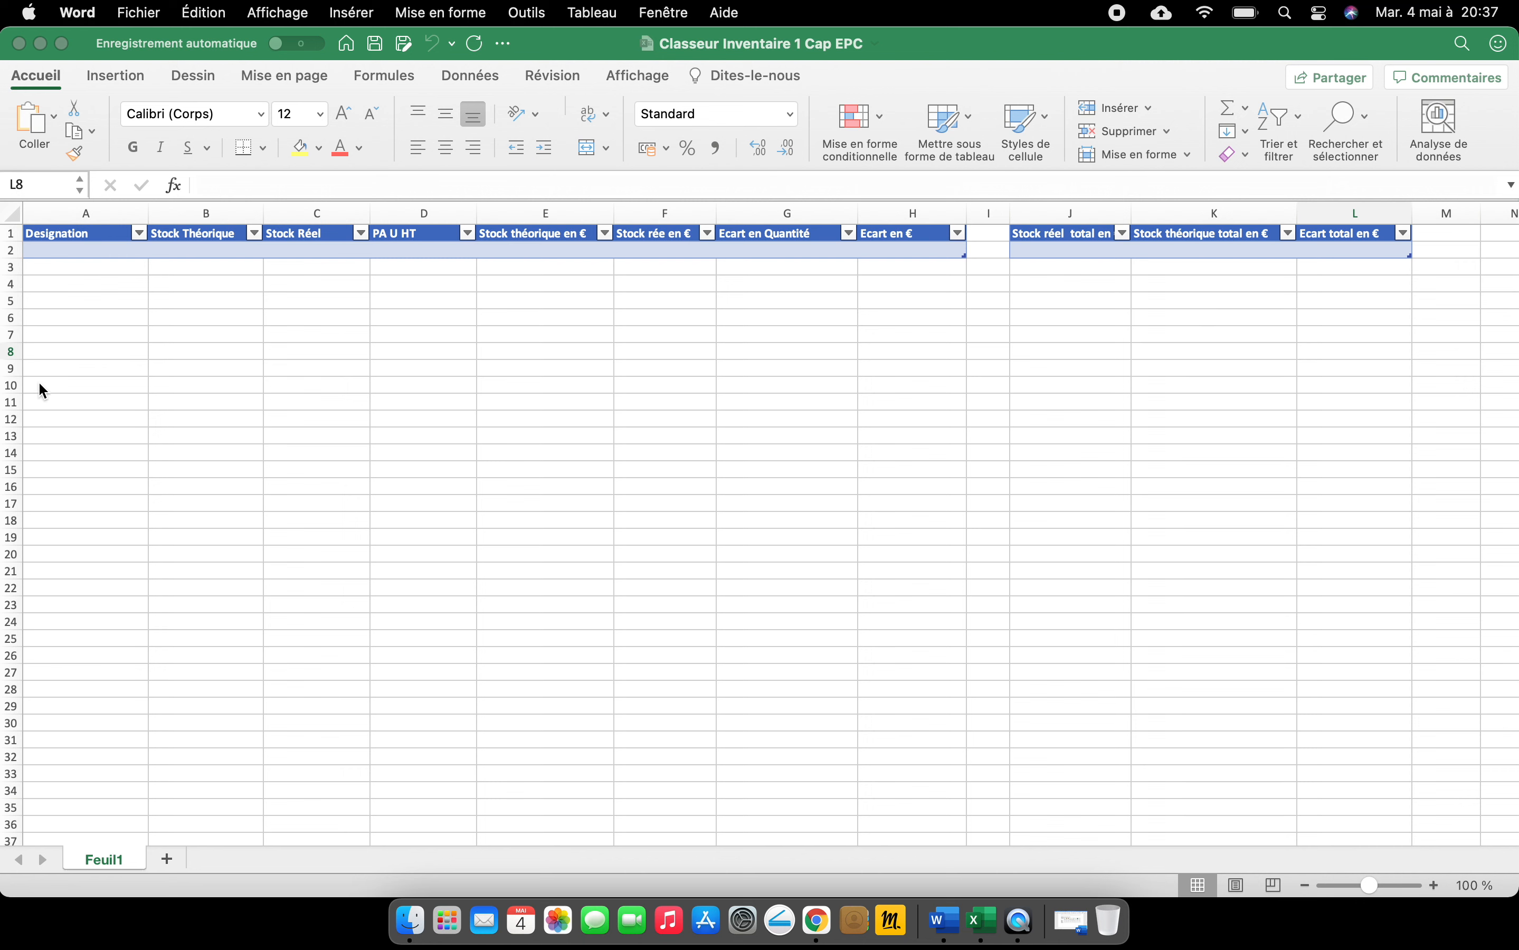
{"action": "left_click", "coordinate": [965, 255]}
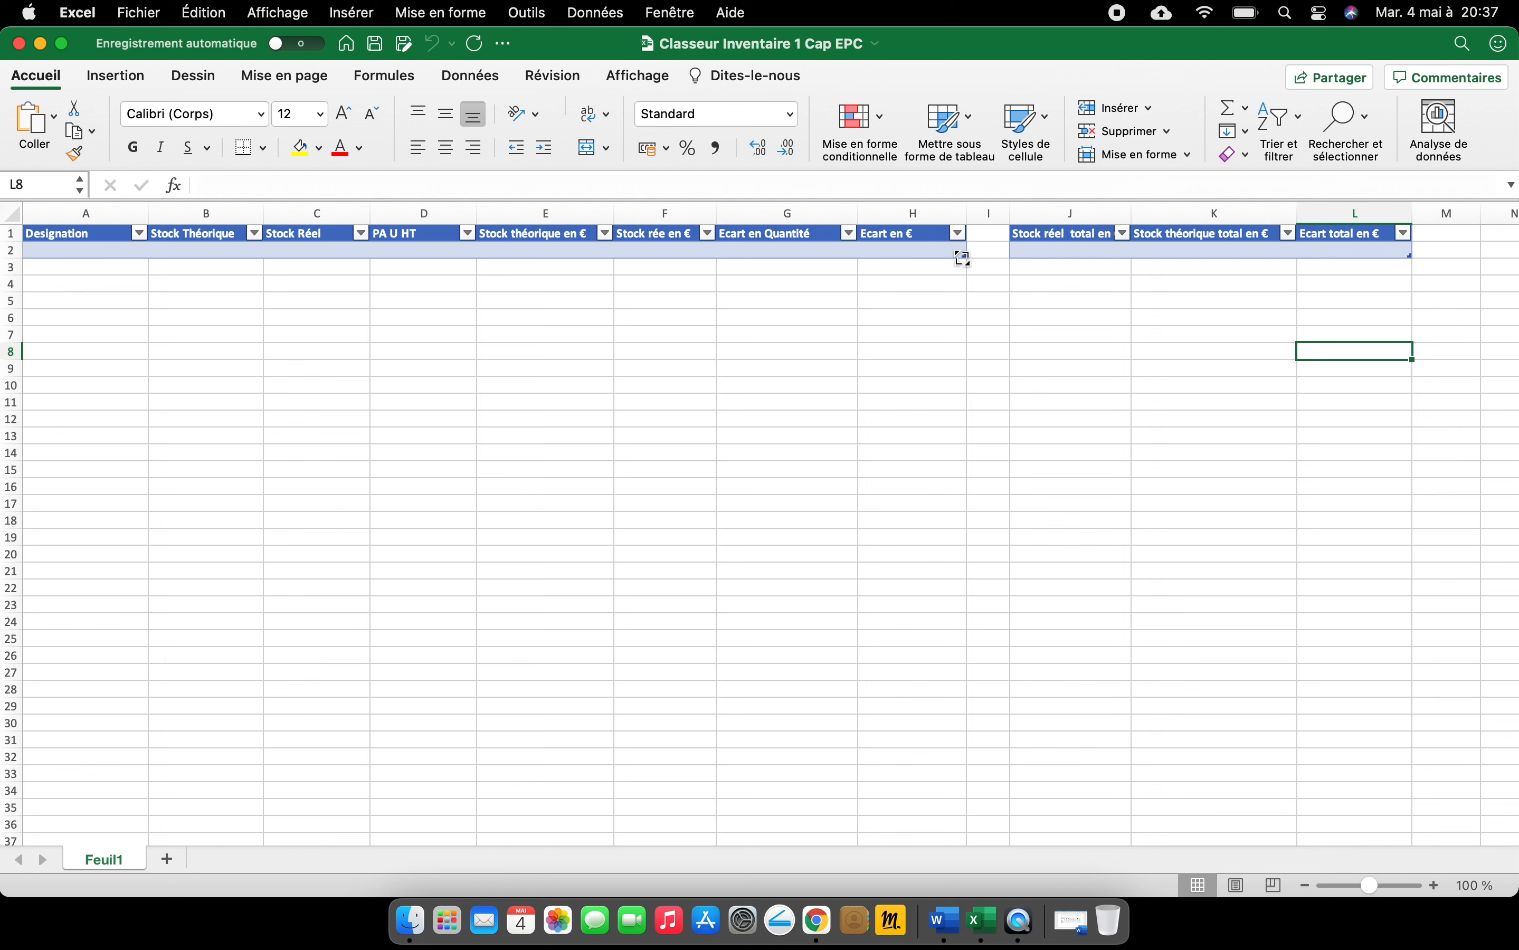
{"action": "left_click_drag", "start_coordinate": [961, 257], "coordinate": [954, 396]}
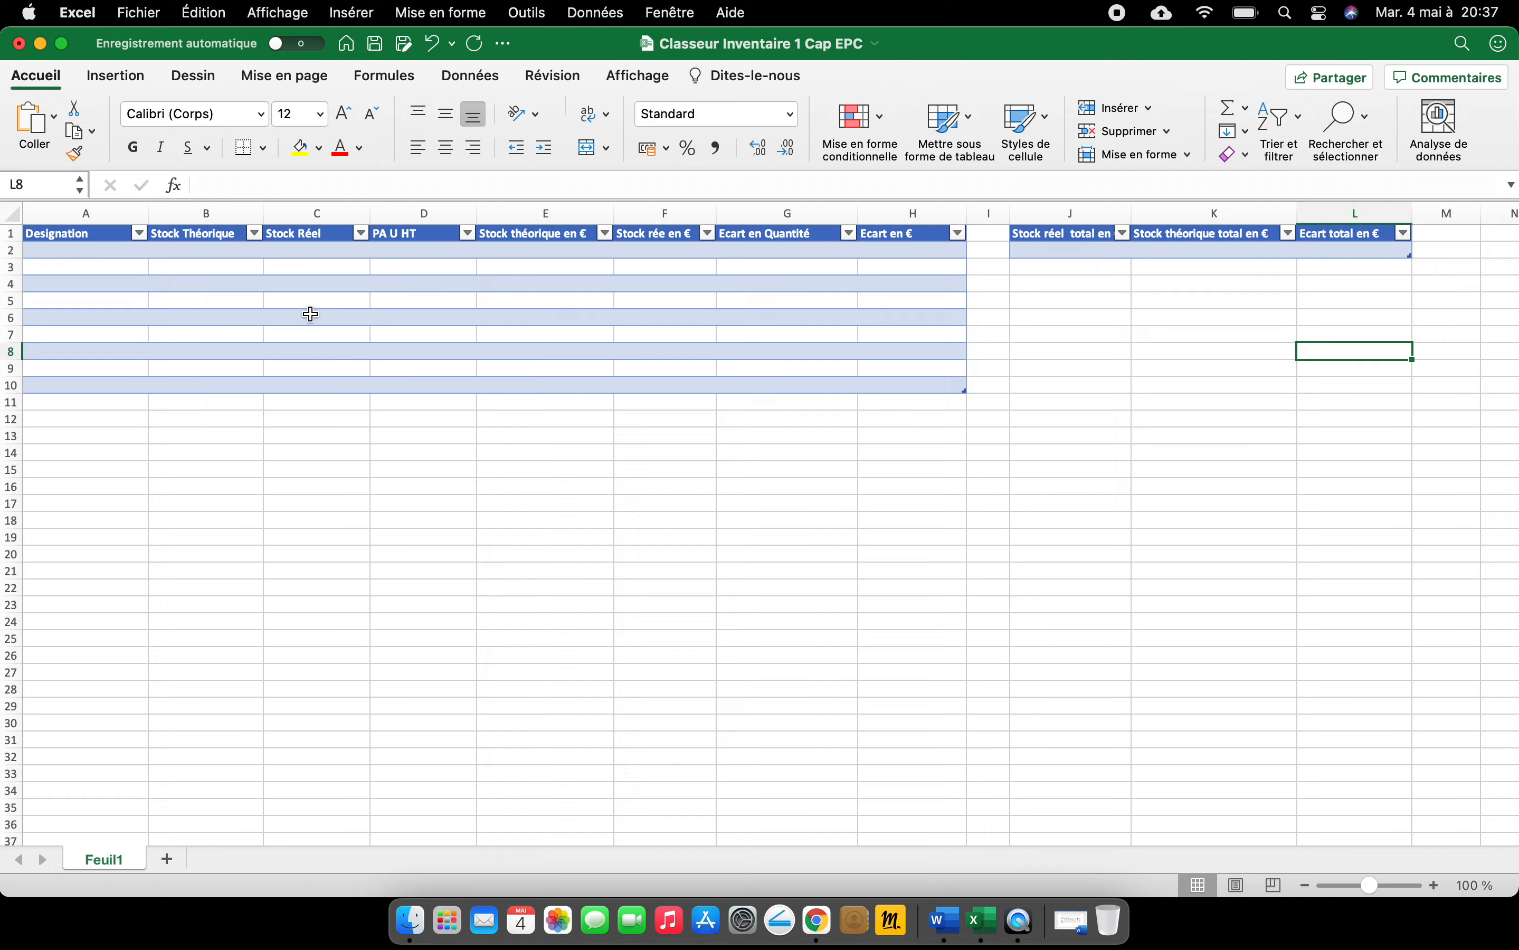
- Check the first perfume in the Word document, return to Excel and enter "Cedre et citron" as the first designation in A2
{"action": "left_click", "coordinate": [1072, 918]}
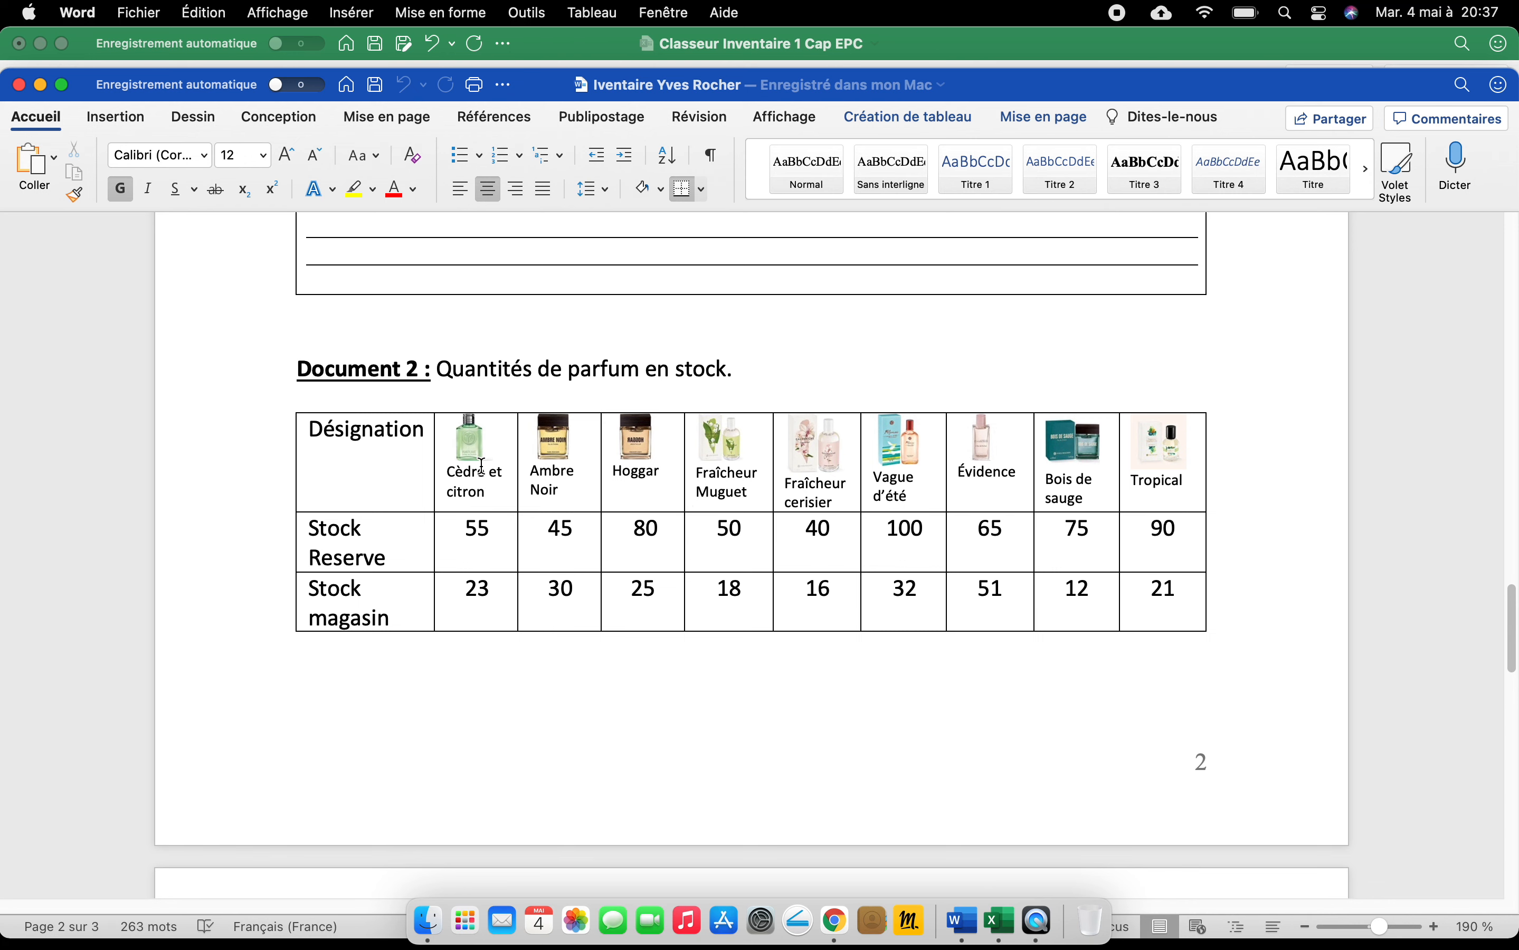
{"action": "left_click", "coordinate": [82, 49]}
{"action": "left_click", "coordinate": [80, 83]}
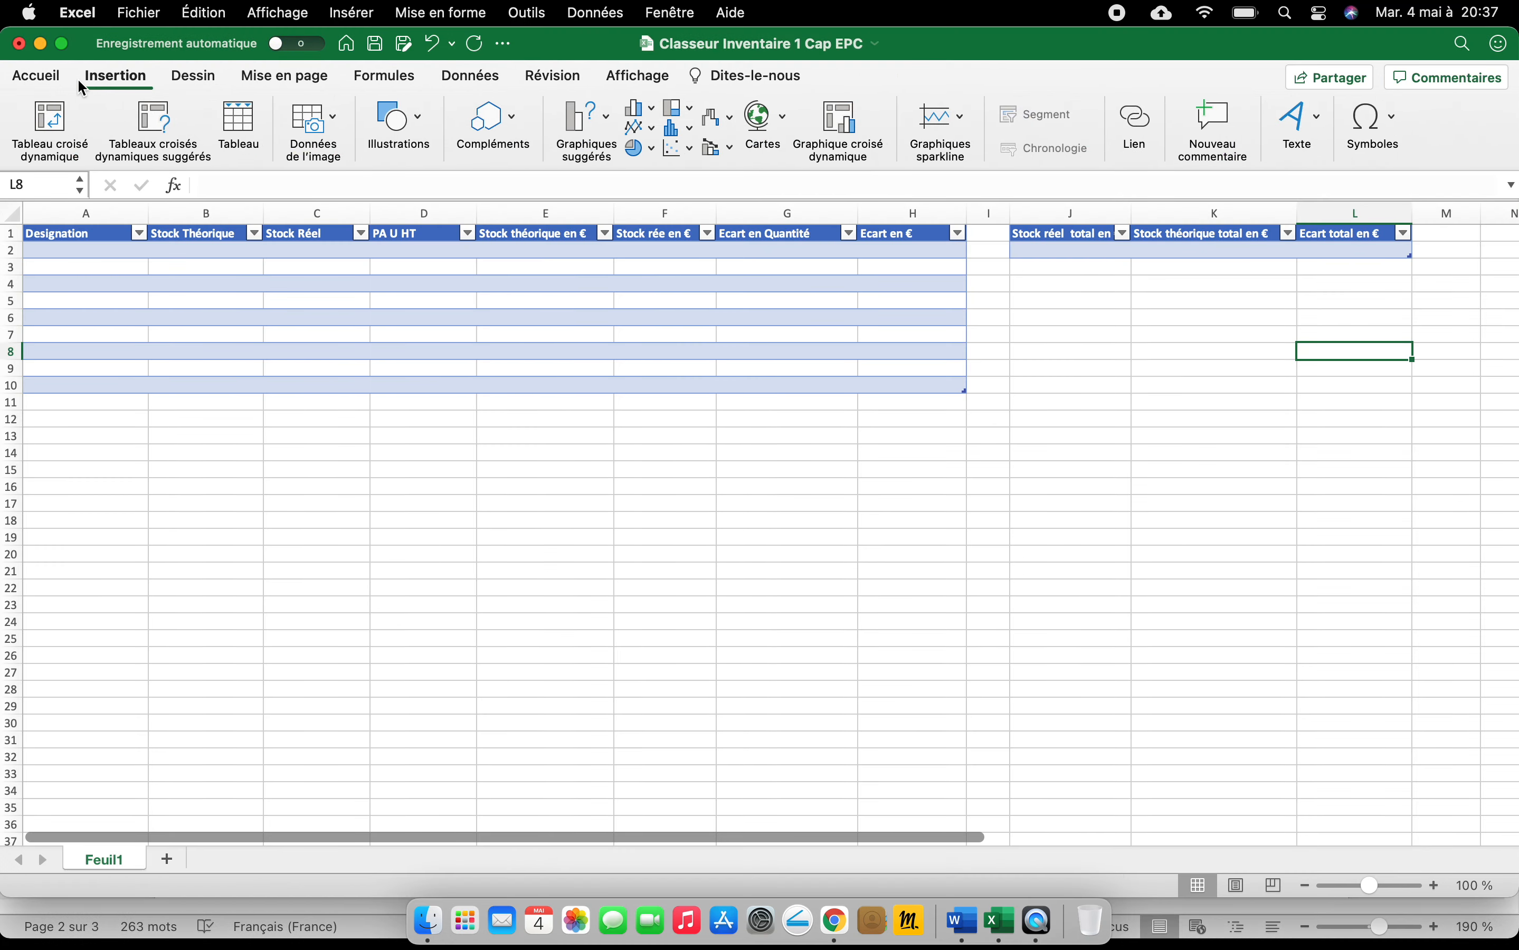
{"action": "left_click", "coordinate": [50, 251]}
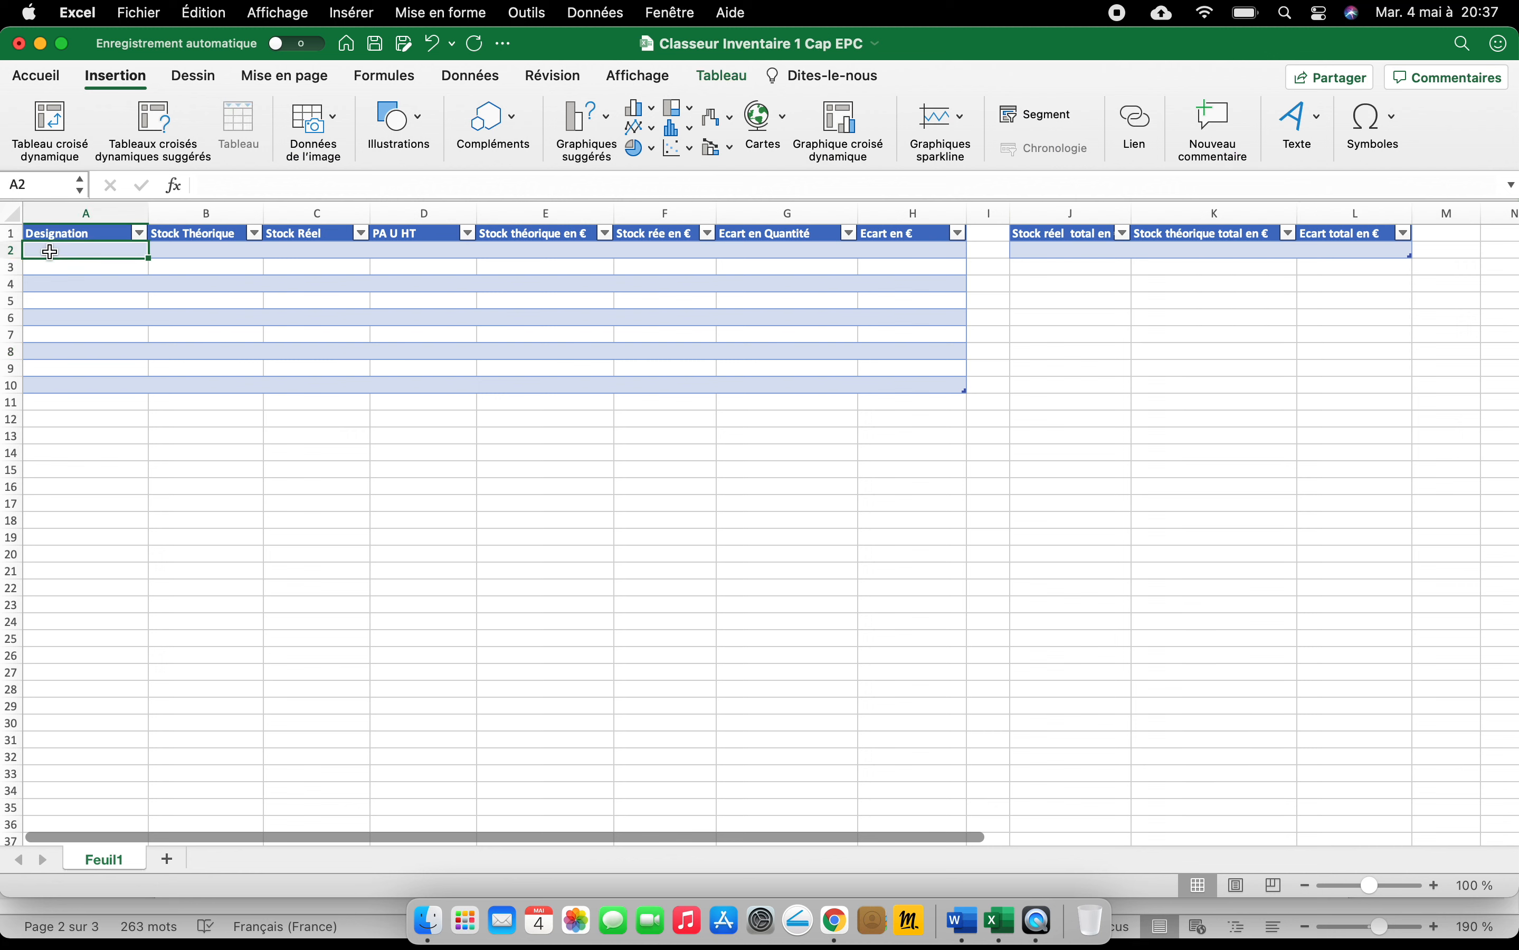
{"action": "type", "text": "Cedre"}
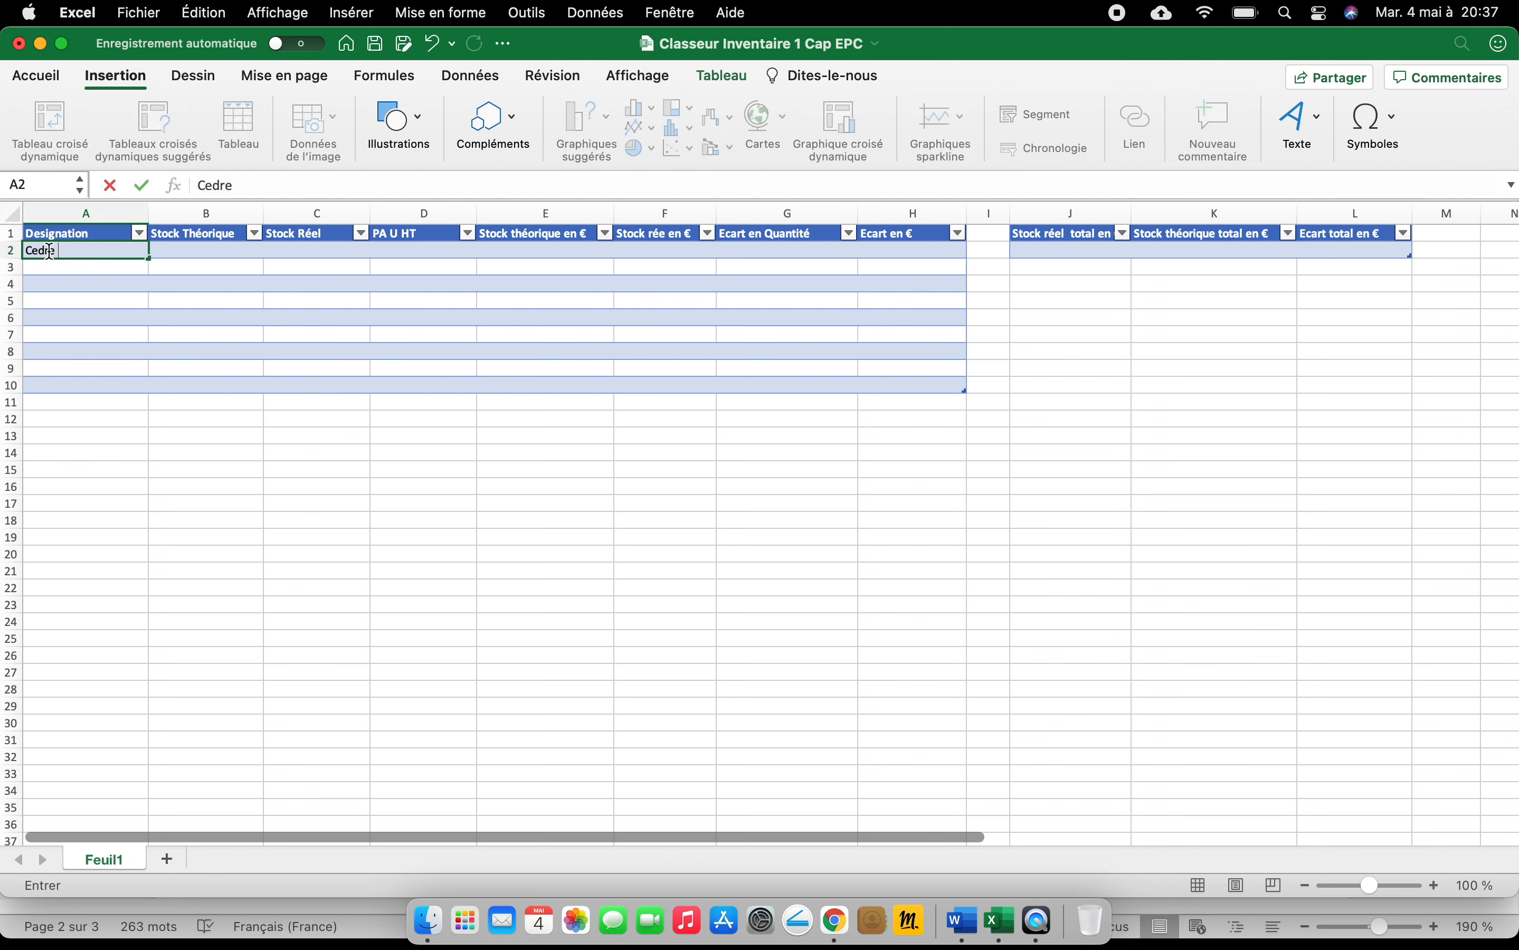
{"action": "type", "text": " et citron"}
- Consult the stock table in the Word document, return to Excel and enter 80 as Stock Théorique and 78 as Stock Réel in row 2
{"action": "left_click", "coordinate": [178, 251]}
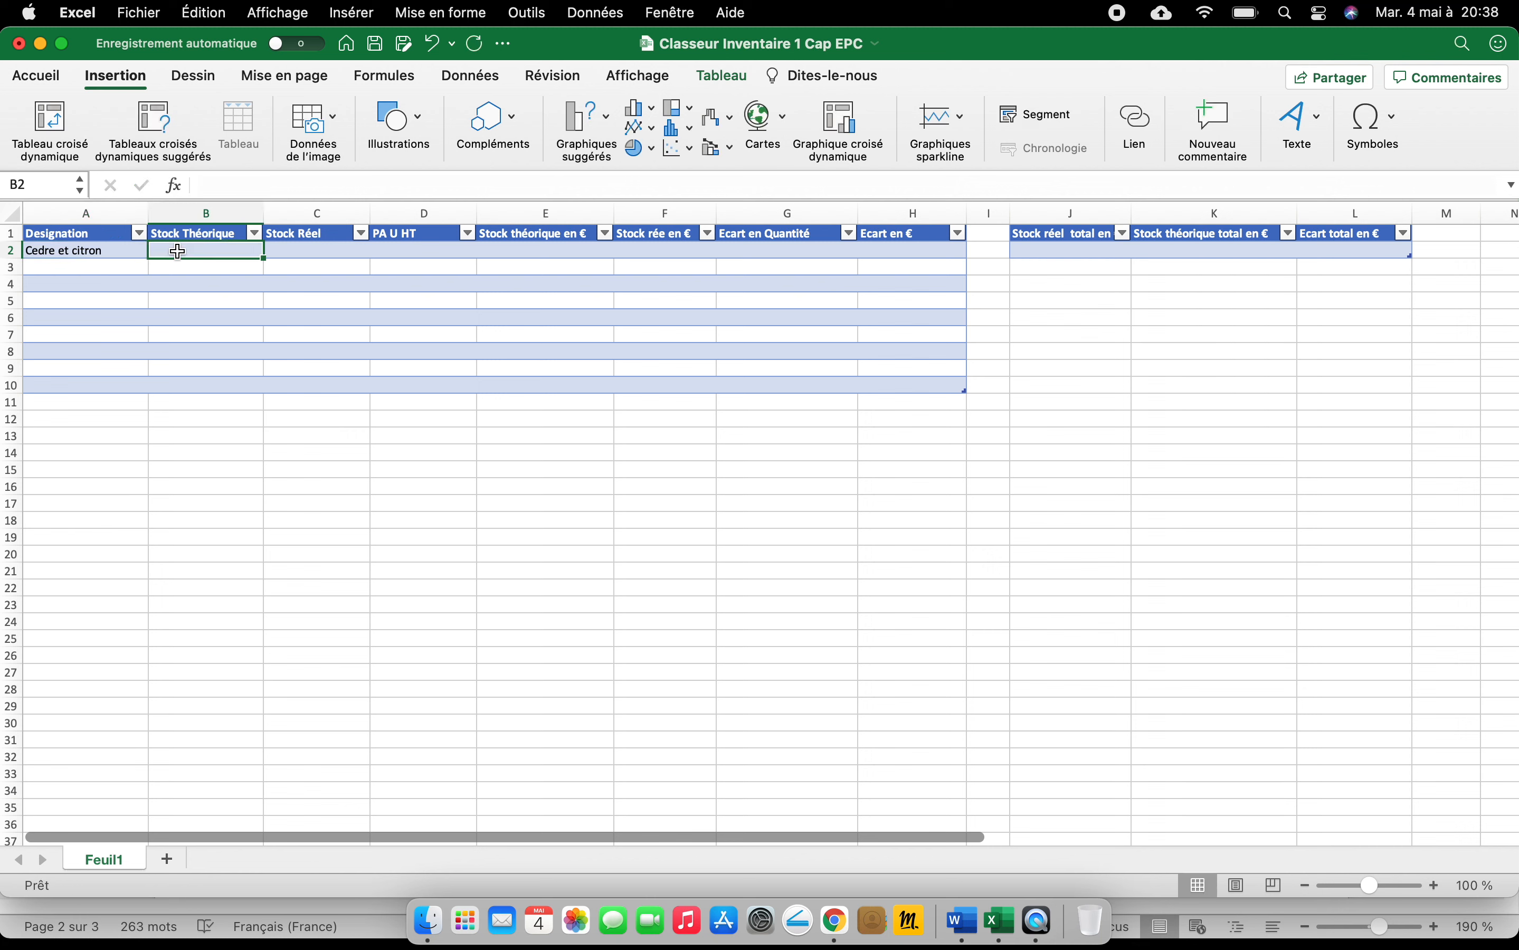
{"action": "left_click", "coordinate": [959, 923]}
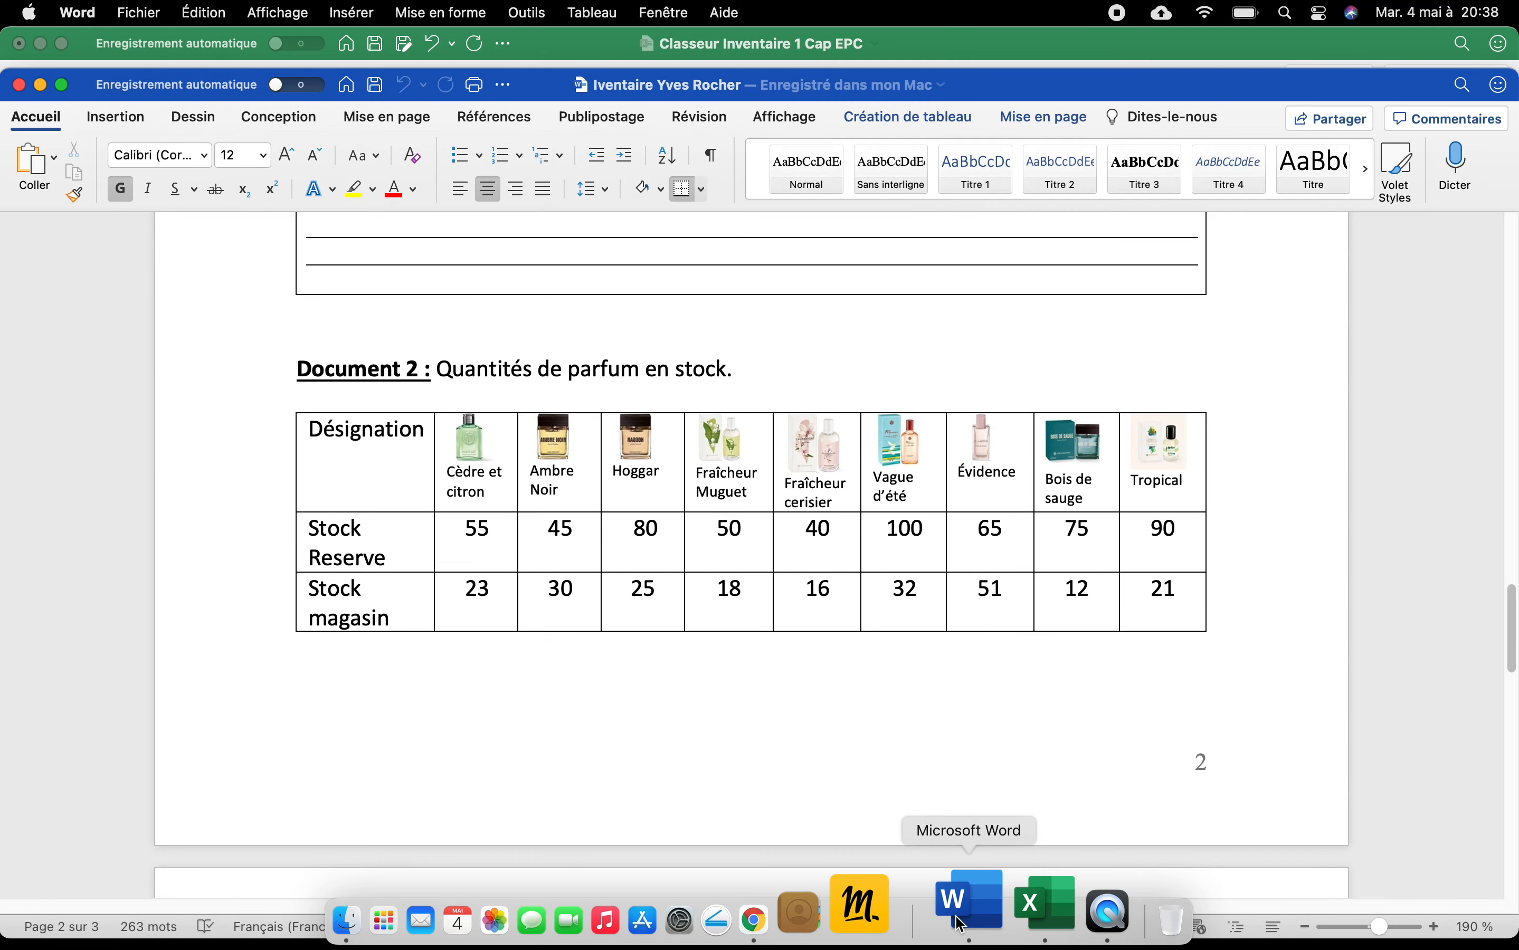
{"action": "scroll", "coordinate": [820, 519], "scroll_direction": "down", "scroll_amount": 15}
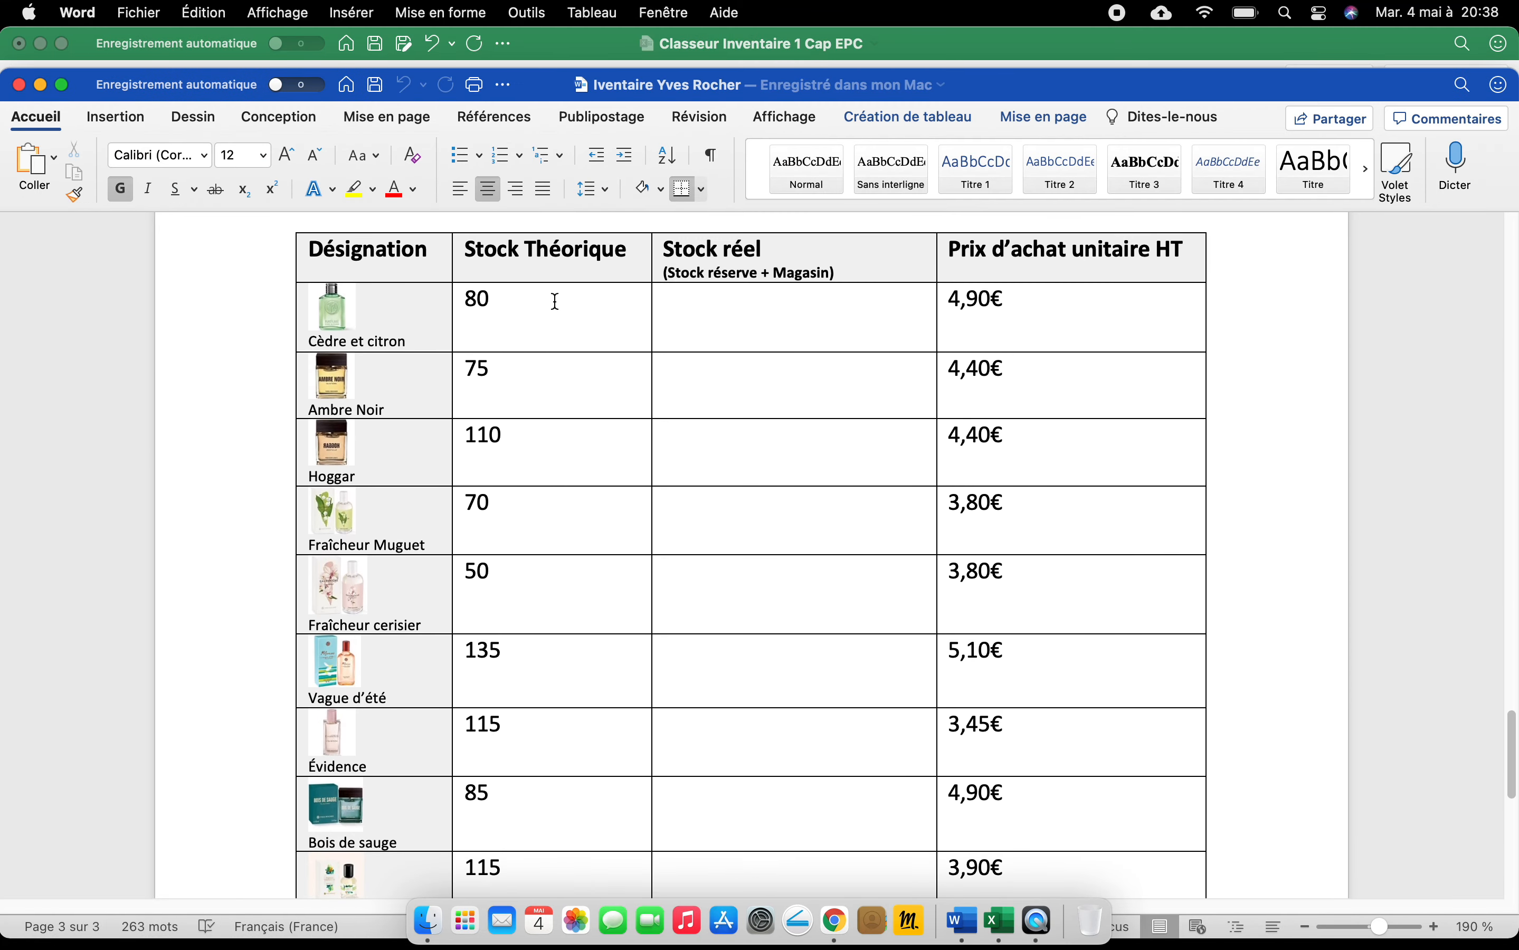
{"action": "left_click", "coordinate": [40, 84]}
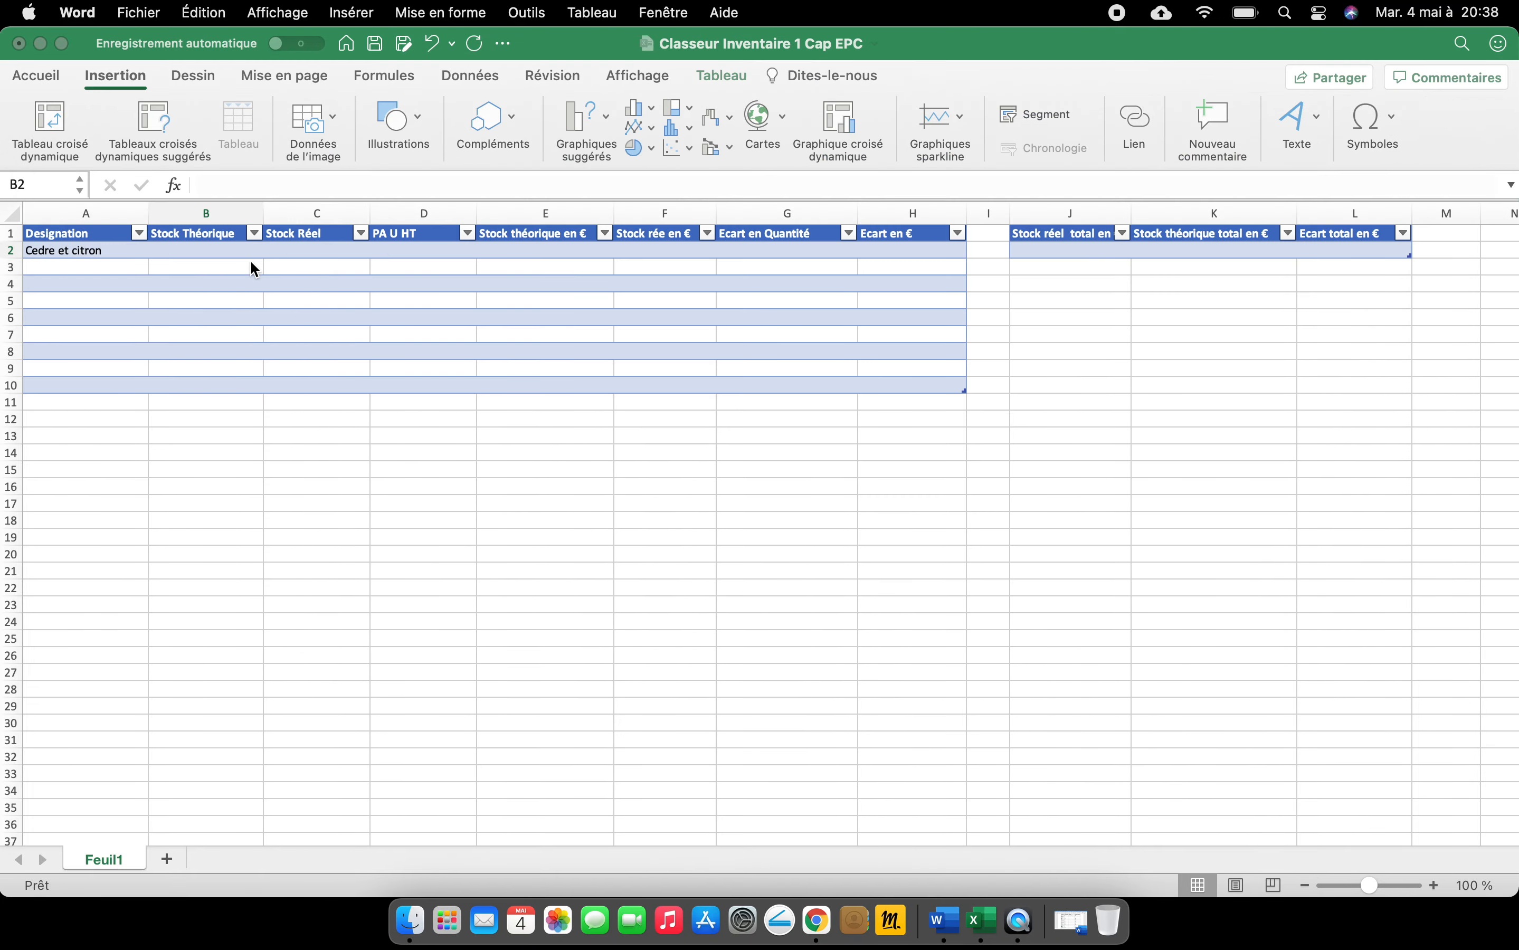
{"action": "left_click", "coordinate": [237, 248]}
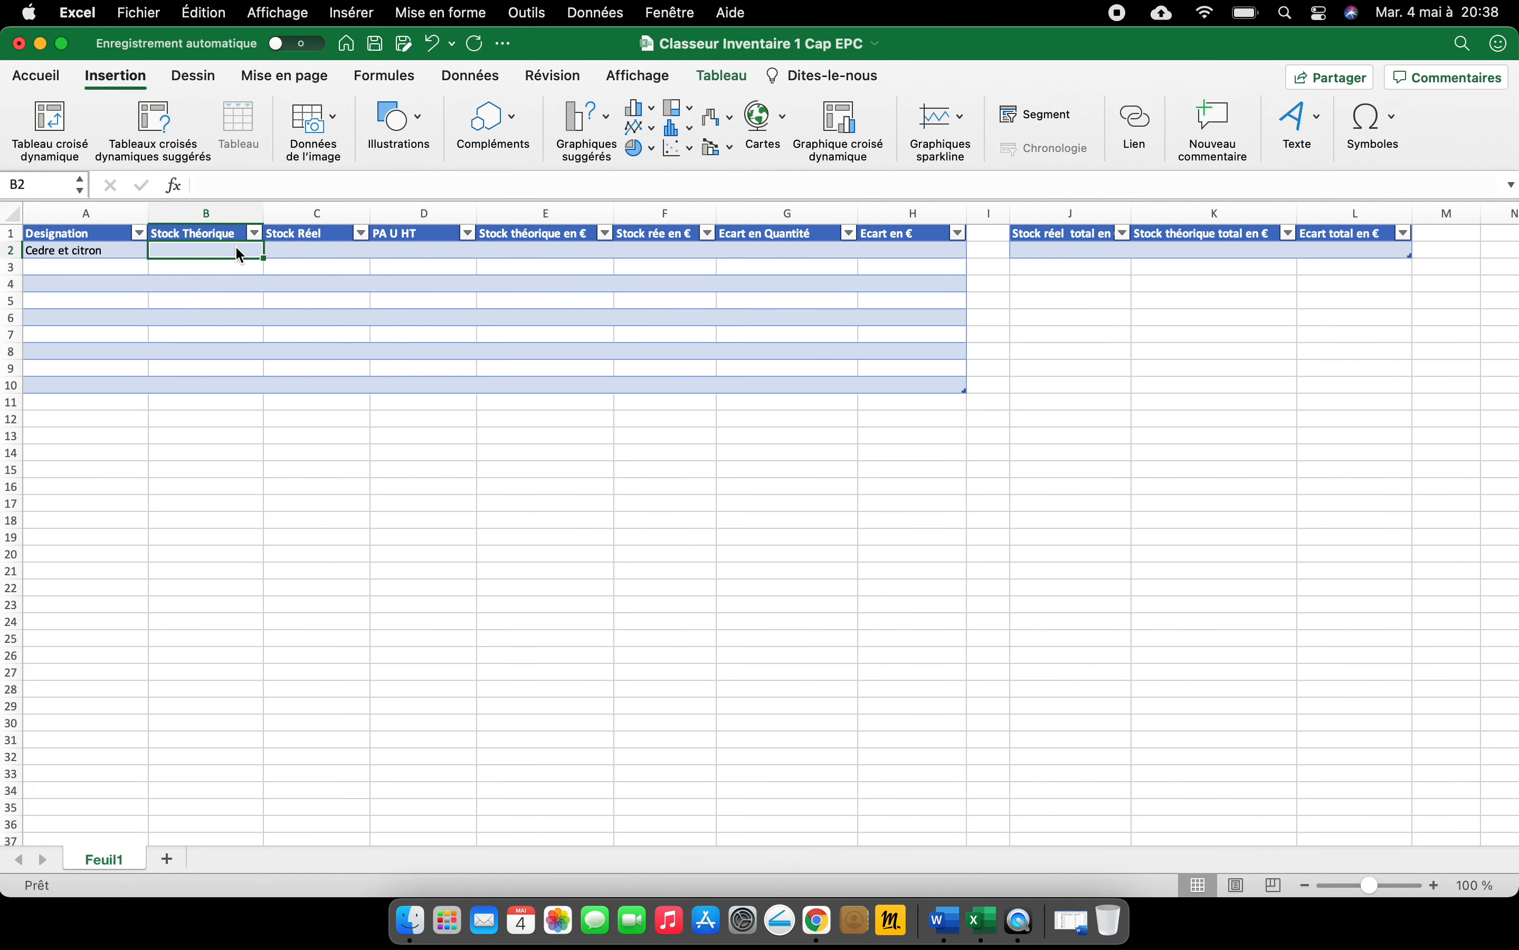
{"action": "type", "text": "80"}
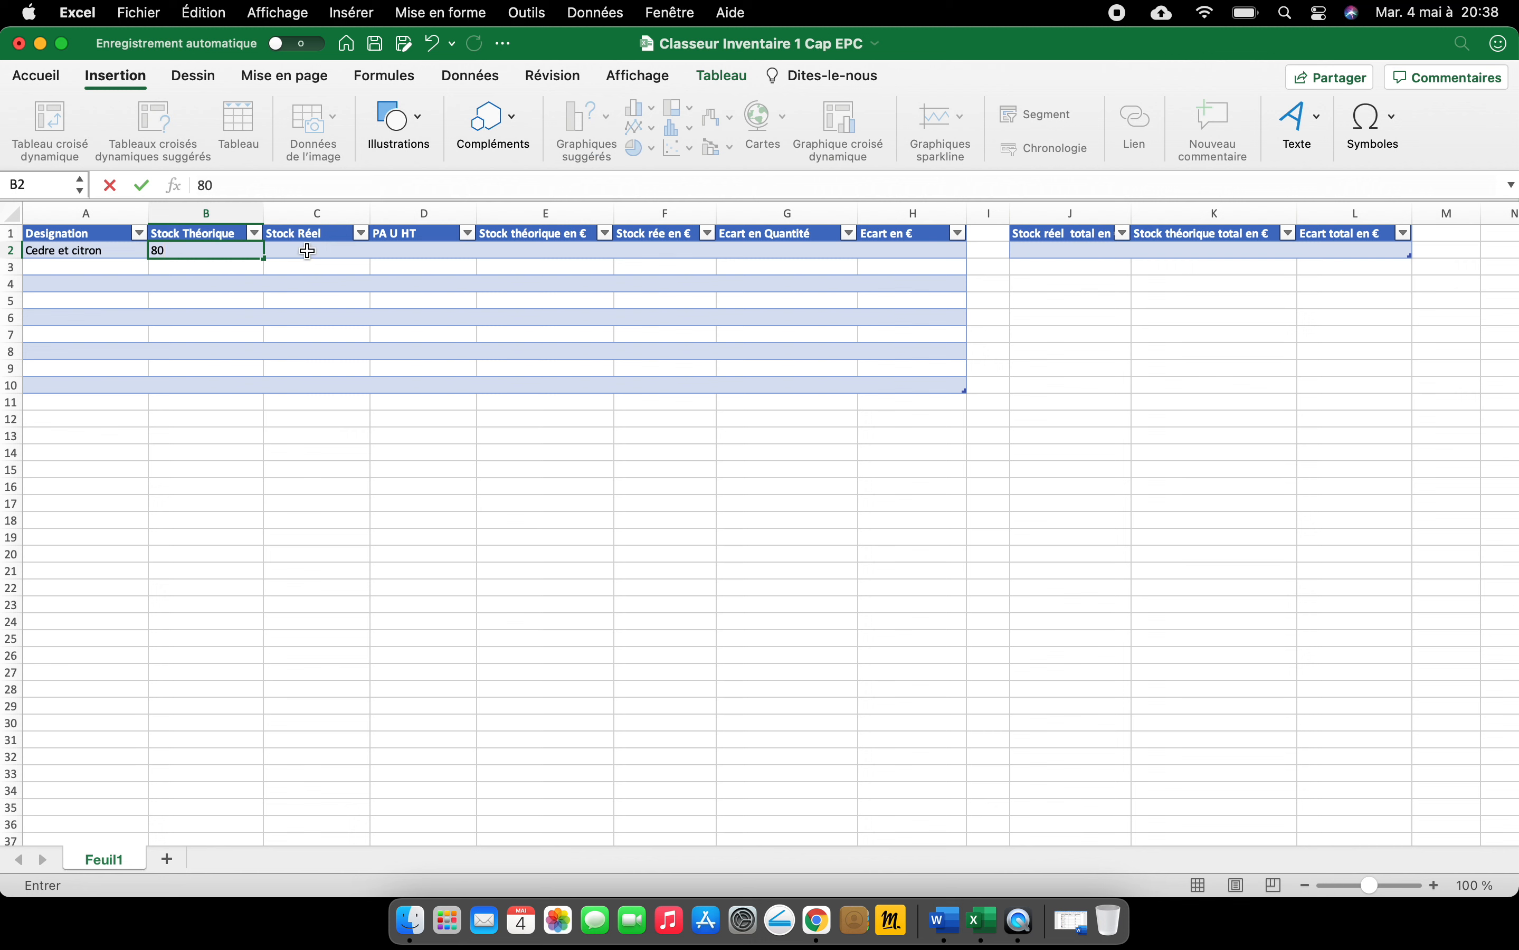
{"action": "left_click", "coordinate": [307, 251]}
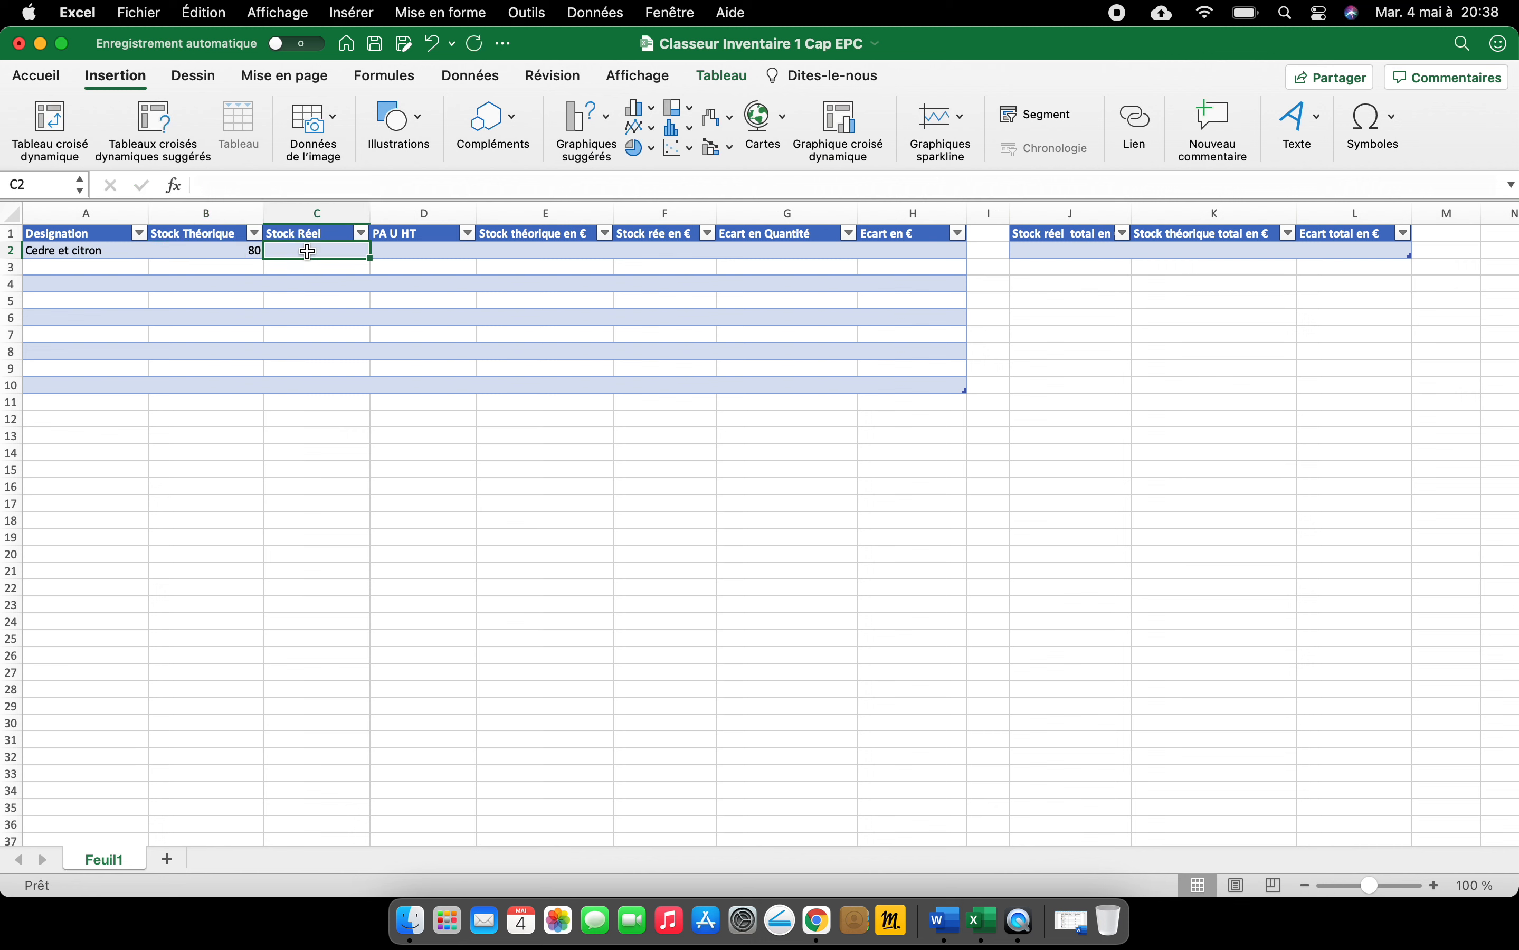
{"action": "type", "text": "78"}
- Look up the unit purchase price in the Word document and enter 4,90€ under PA U HT for Cedre et citron in Excel
{"action": "left_click", "coordinate": [409, 248]}
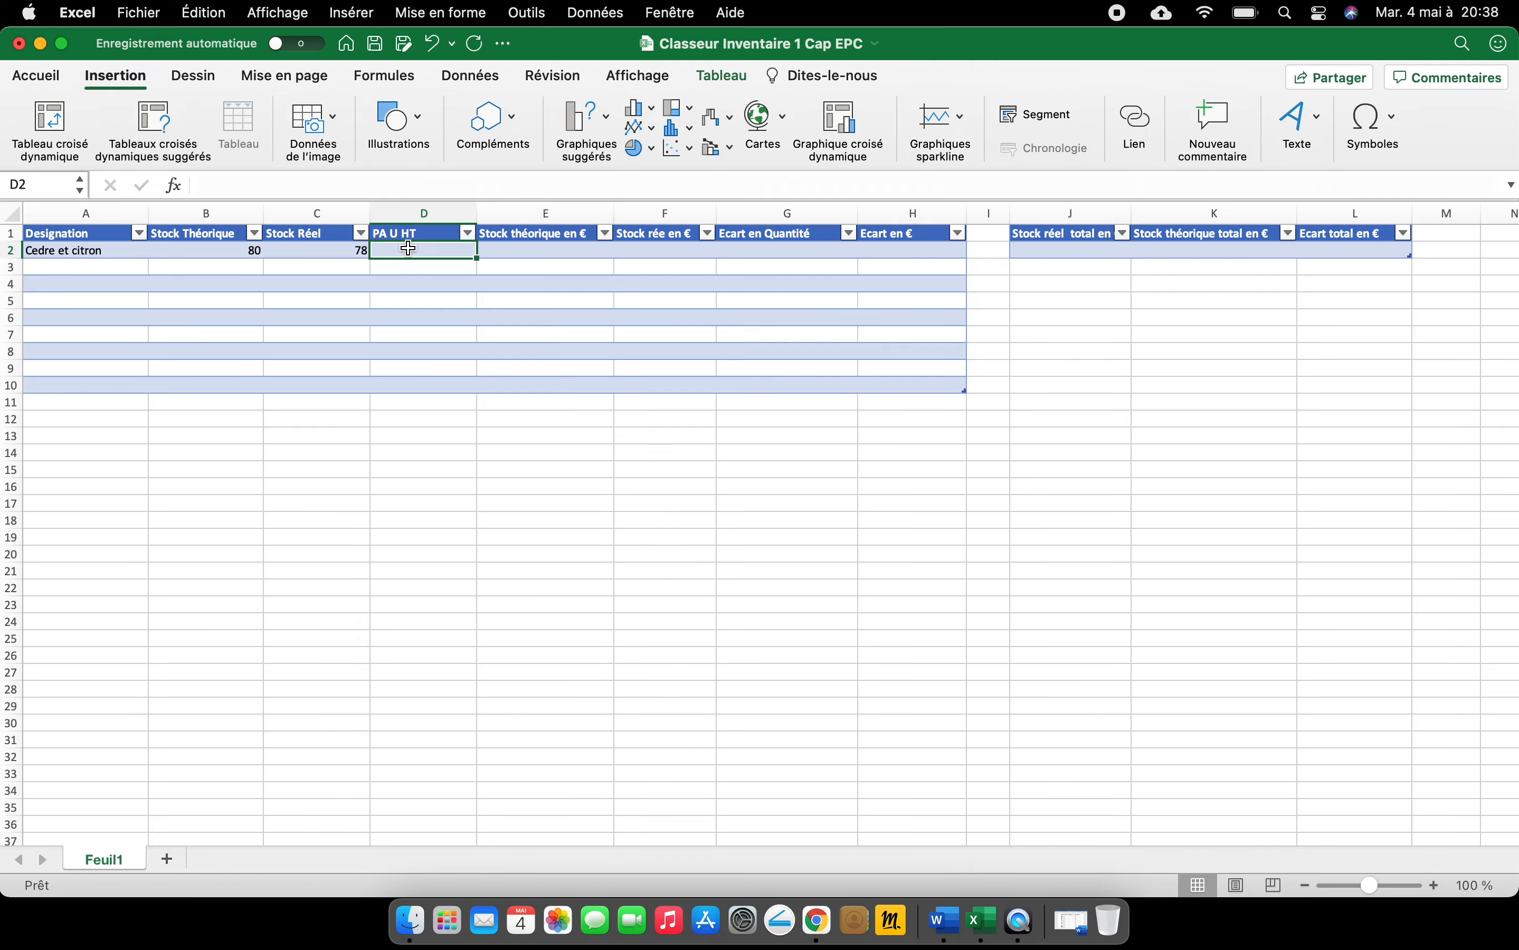
{"action": "left_click", "coordinate": [1073, 924]}
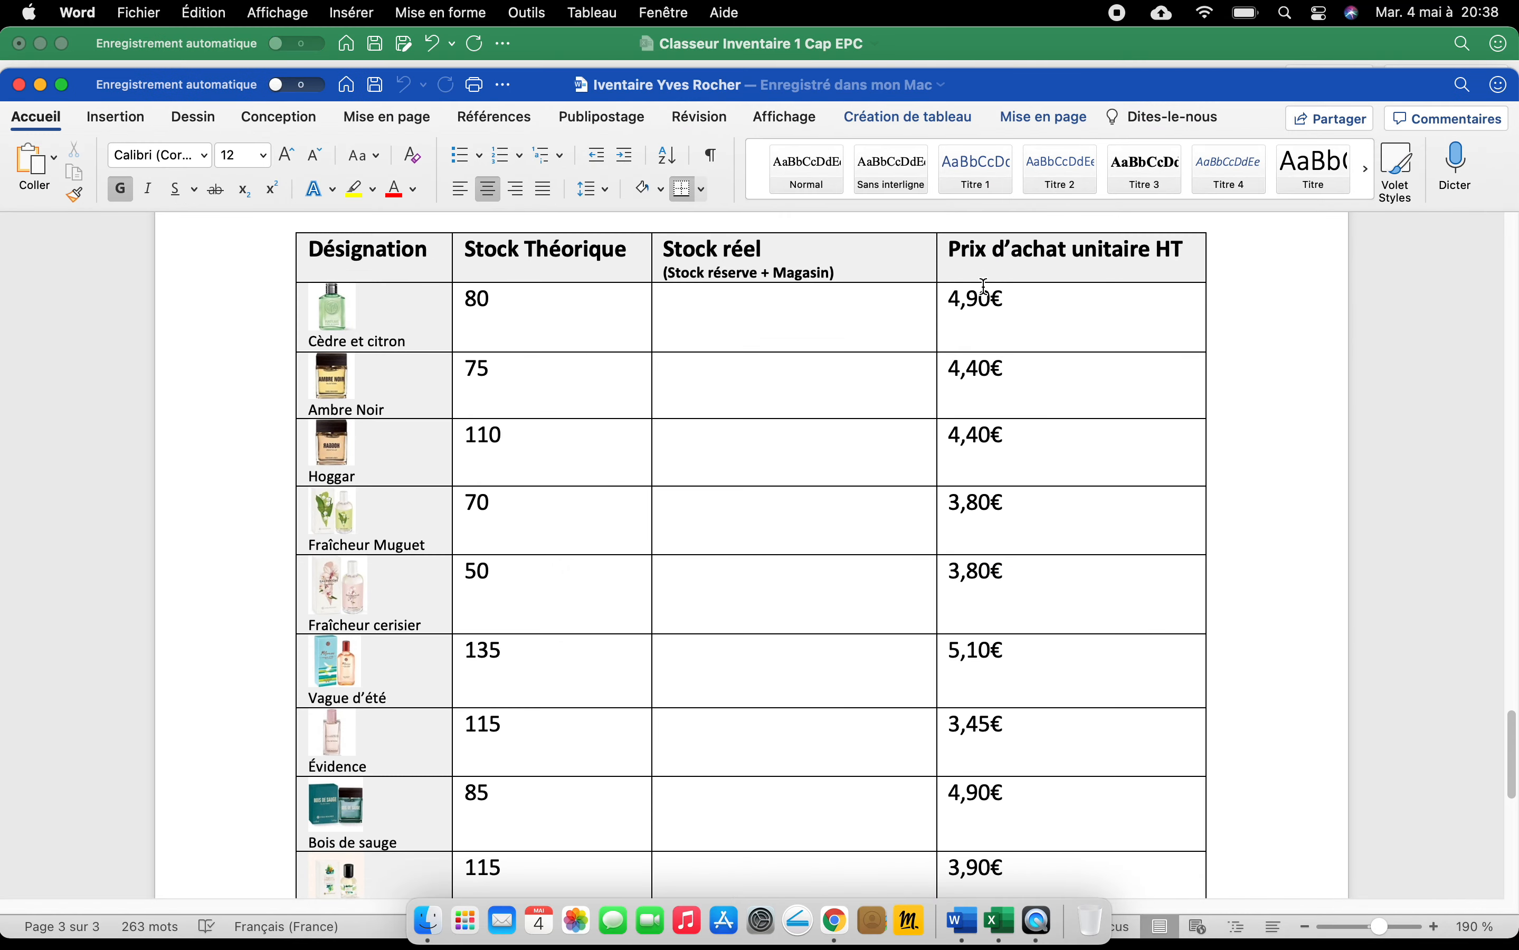
{"action": "left_click", "coordinate": [41, 86]}
{"action": "left_click", "coordinate": [424, 254]}
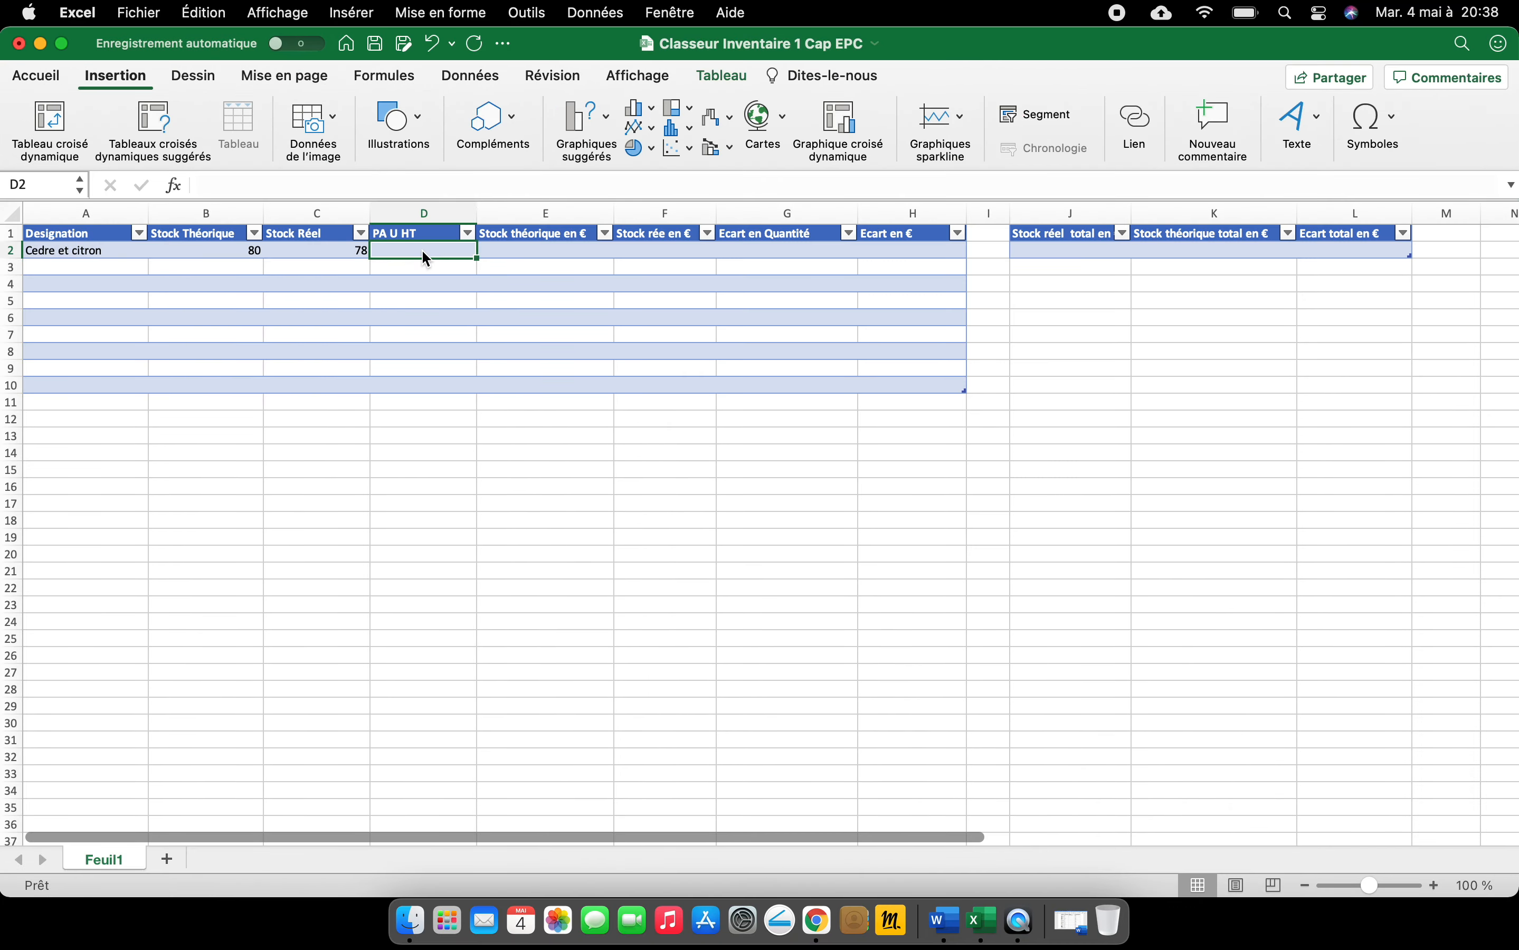
{"action": "type", "text": "4,90€"}
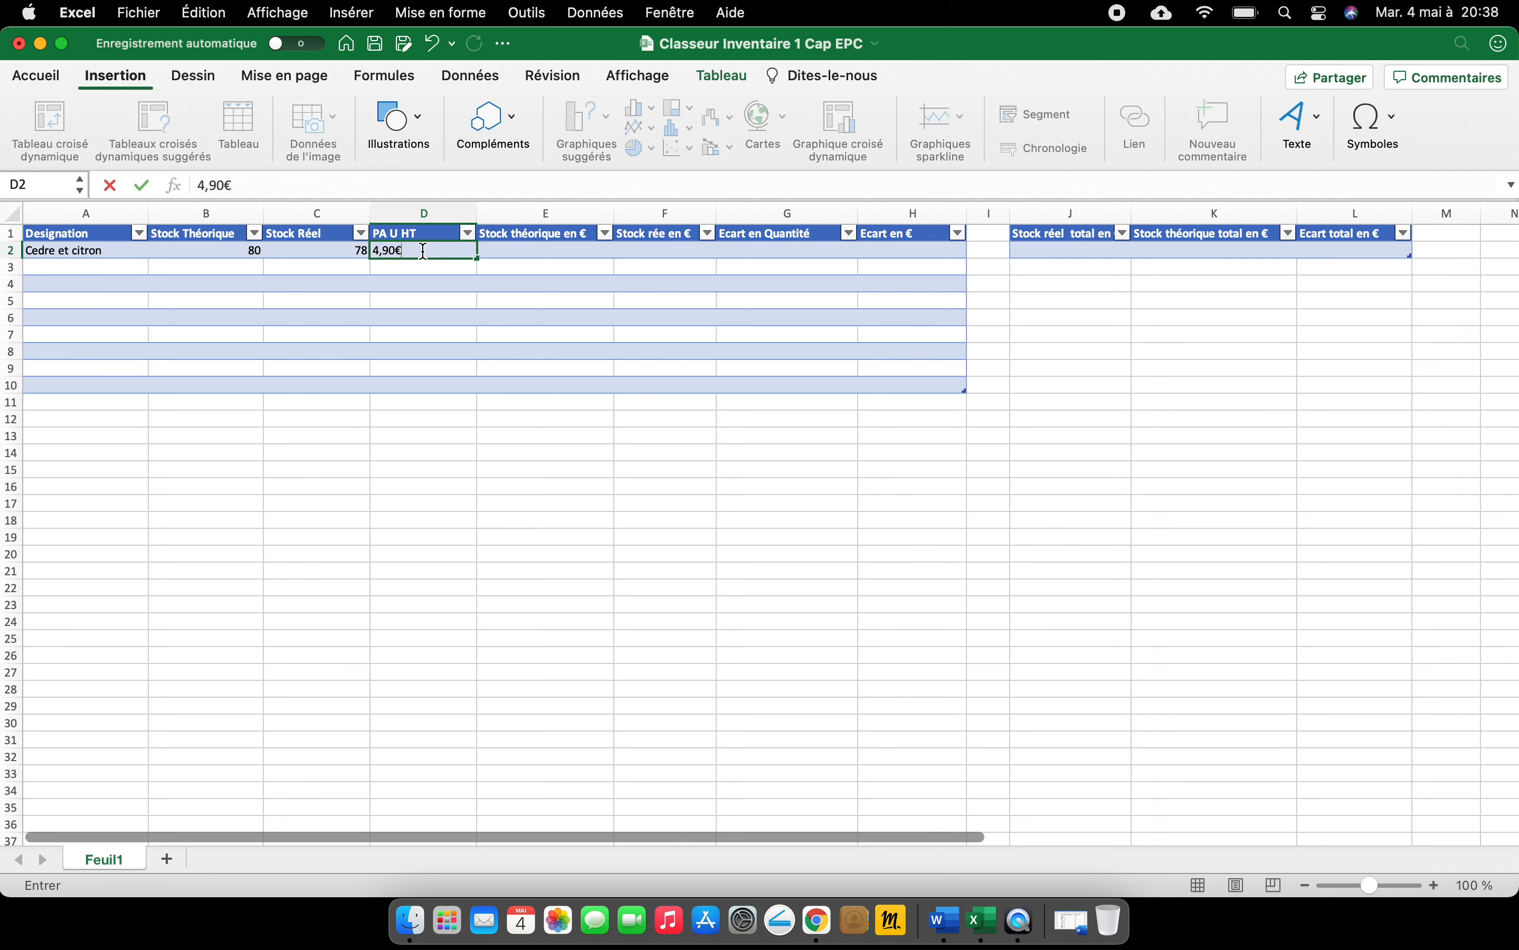
{"action": "left_click", "coordinate": [513, 306]}
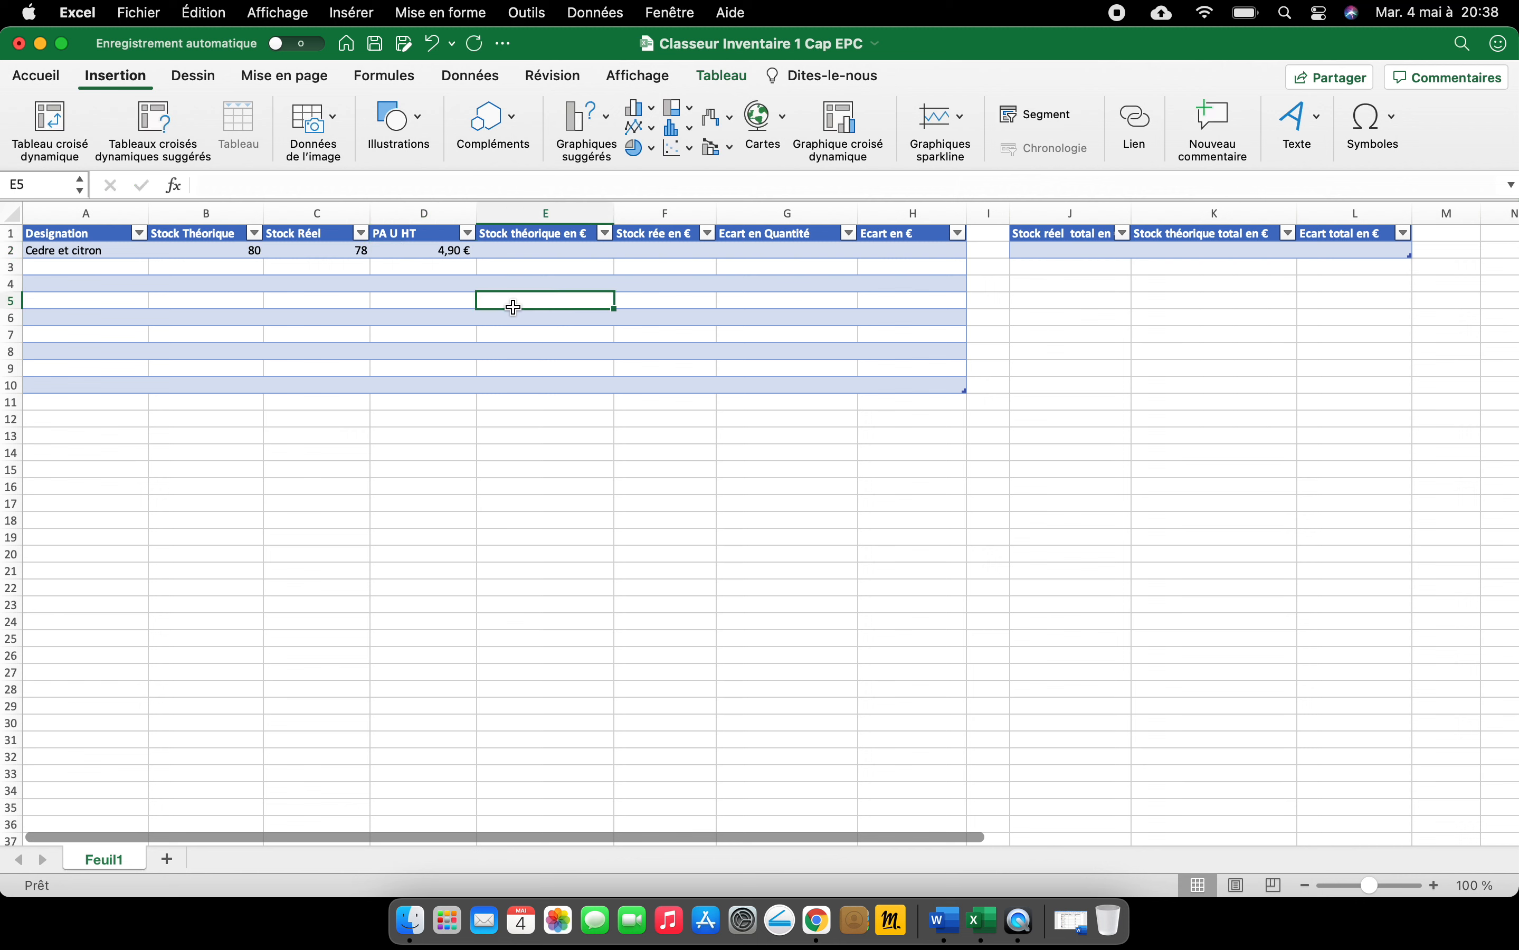
- Enter the formula =[@[Stock Théorique]]*[@[PA U HT ]] in E2 to calculate the theoretical stock in euros
{"action": "left_click", "coordinate": [544, 253]}
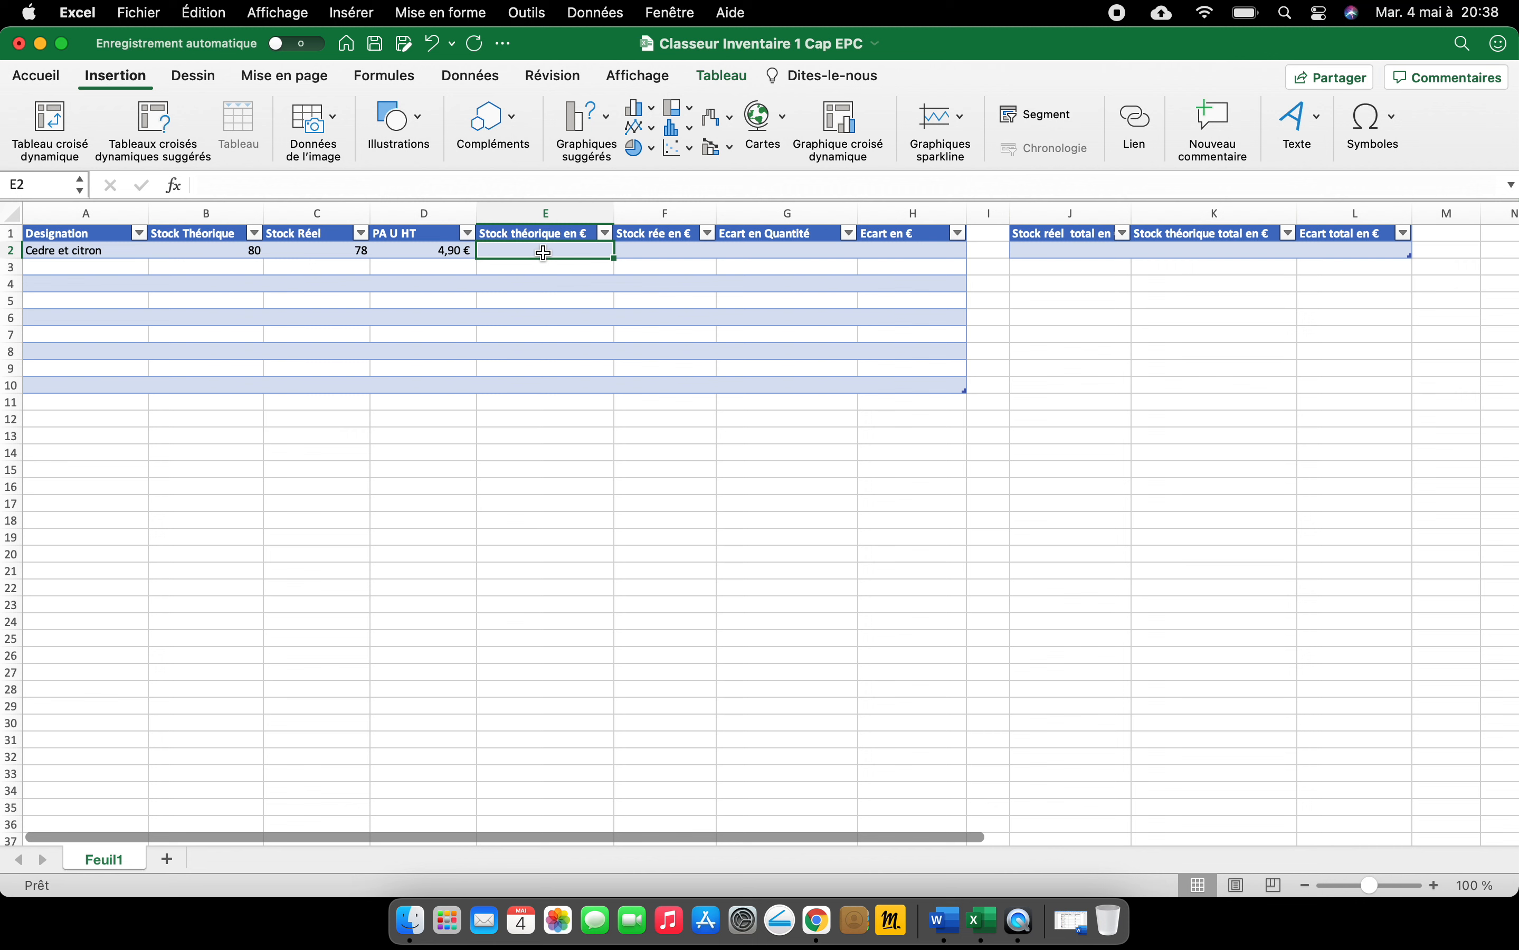
{"action": "double_click", "coordinate": [544, 253]}
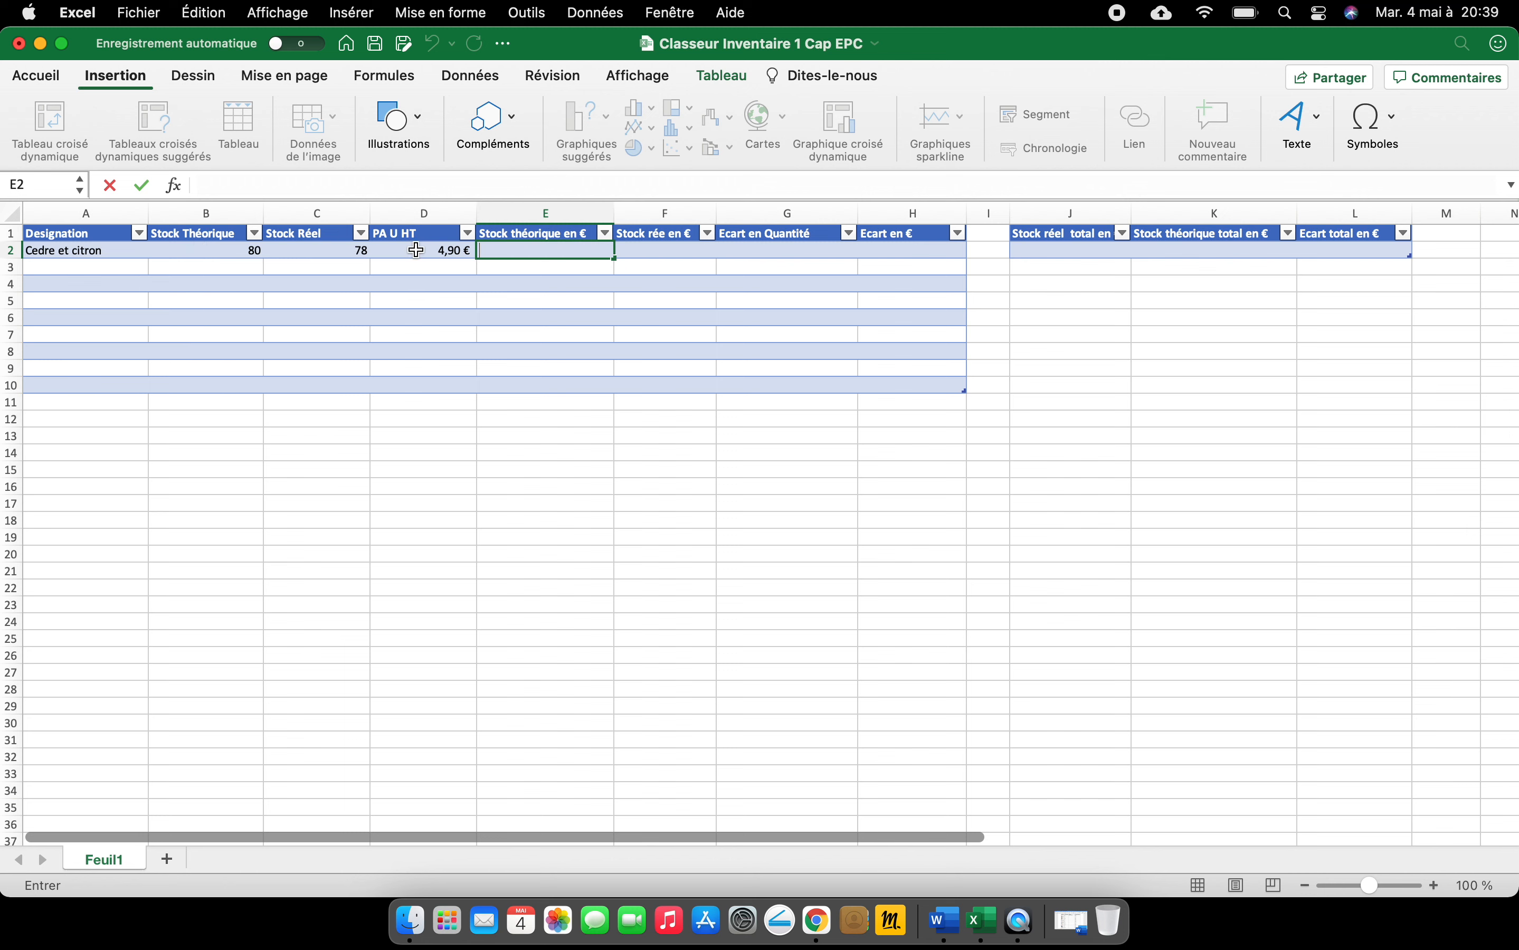
{"action": "left_click", "coordinate": [354, 187]}
{"action": "type", "text": "="}
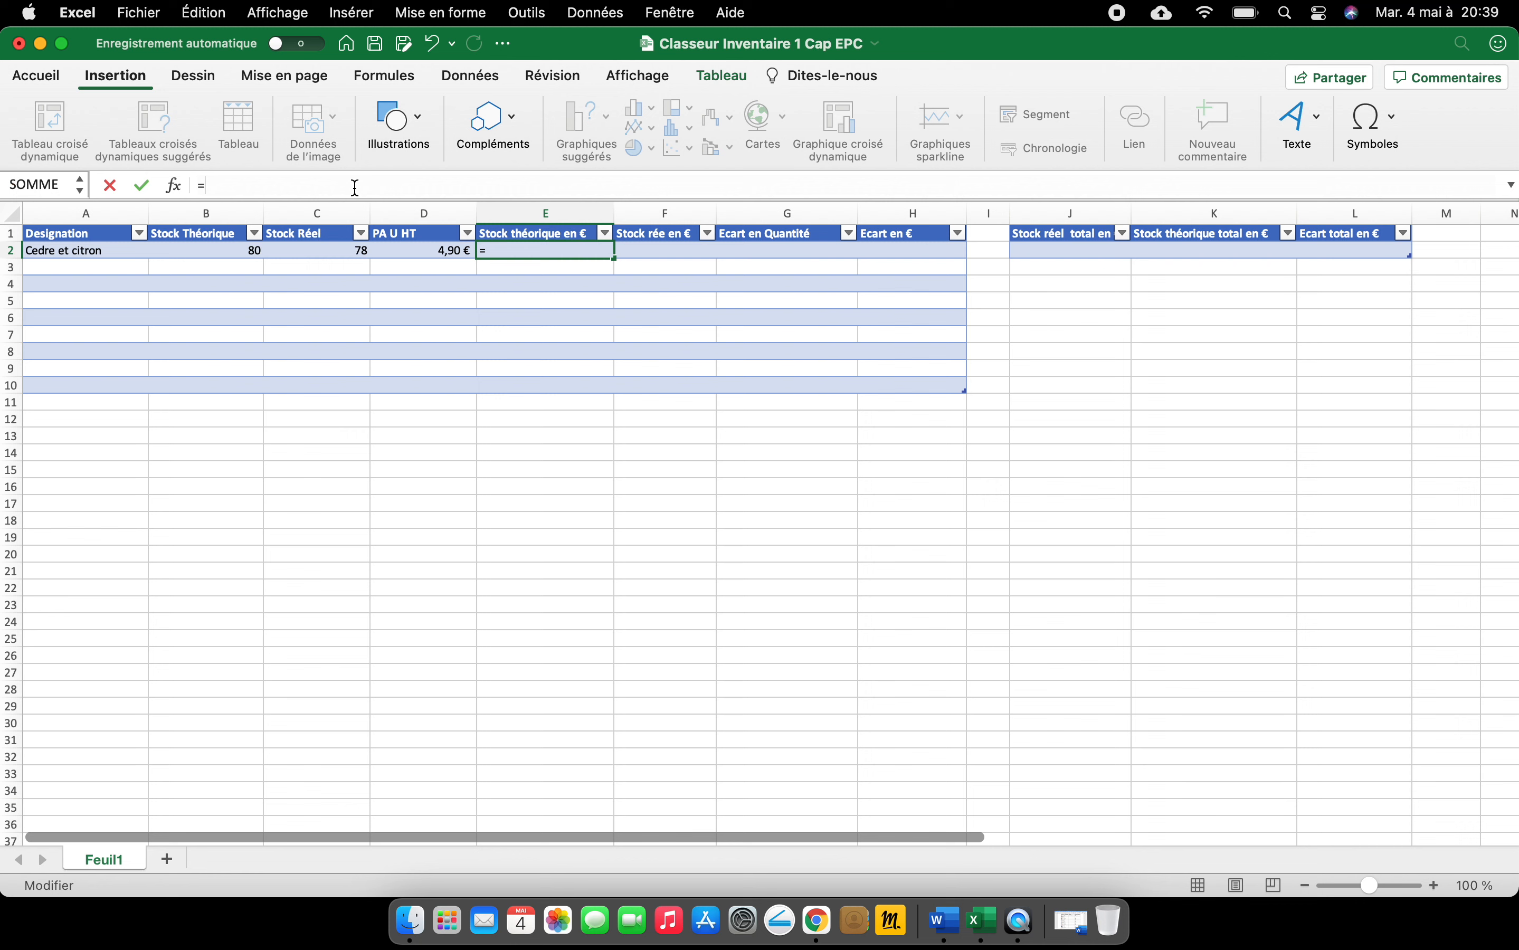
{"action": "left_click", "coordinate": [231, 251]}
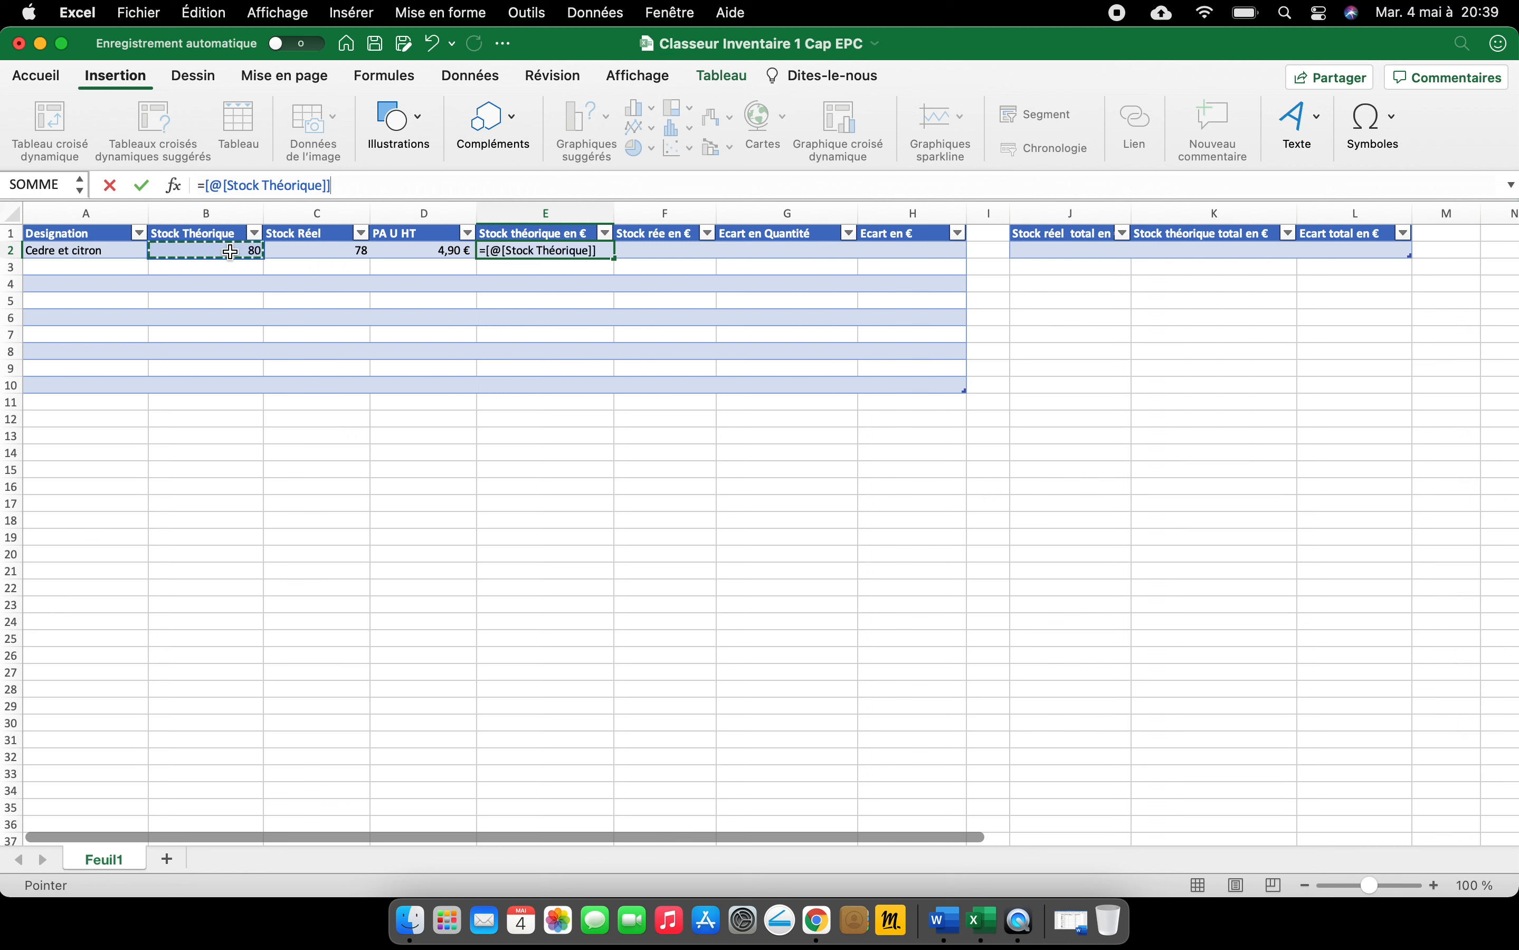
{"action": "type", "text": "*"}
{"action": "left_click", "coordinate": [439, 253]}
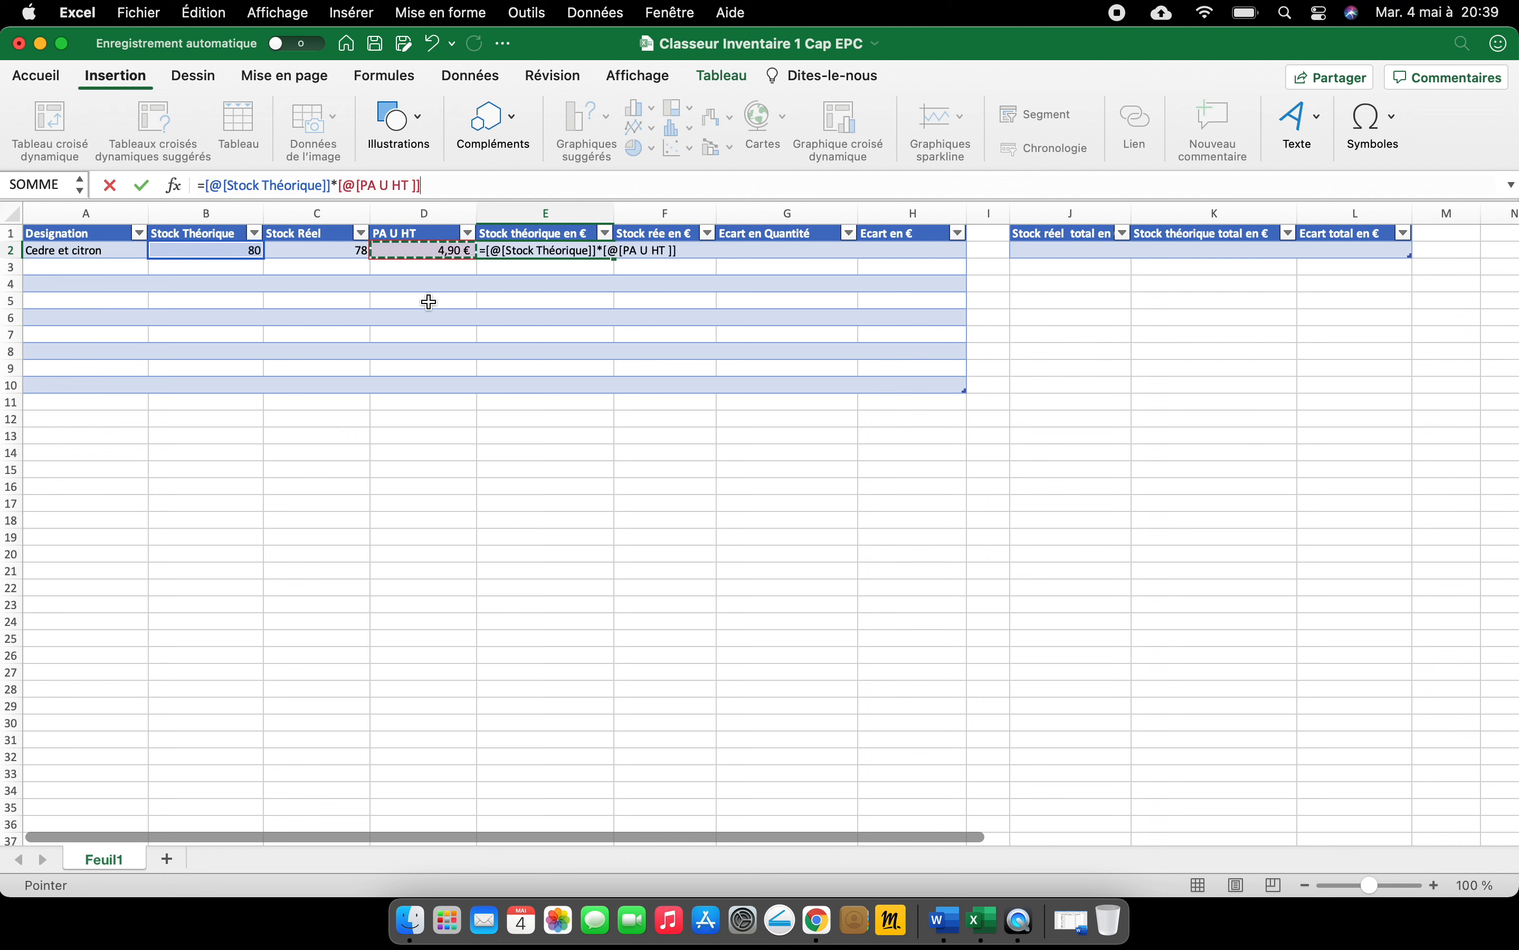
{"action": "key", "text": "Return"}
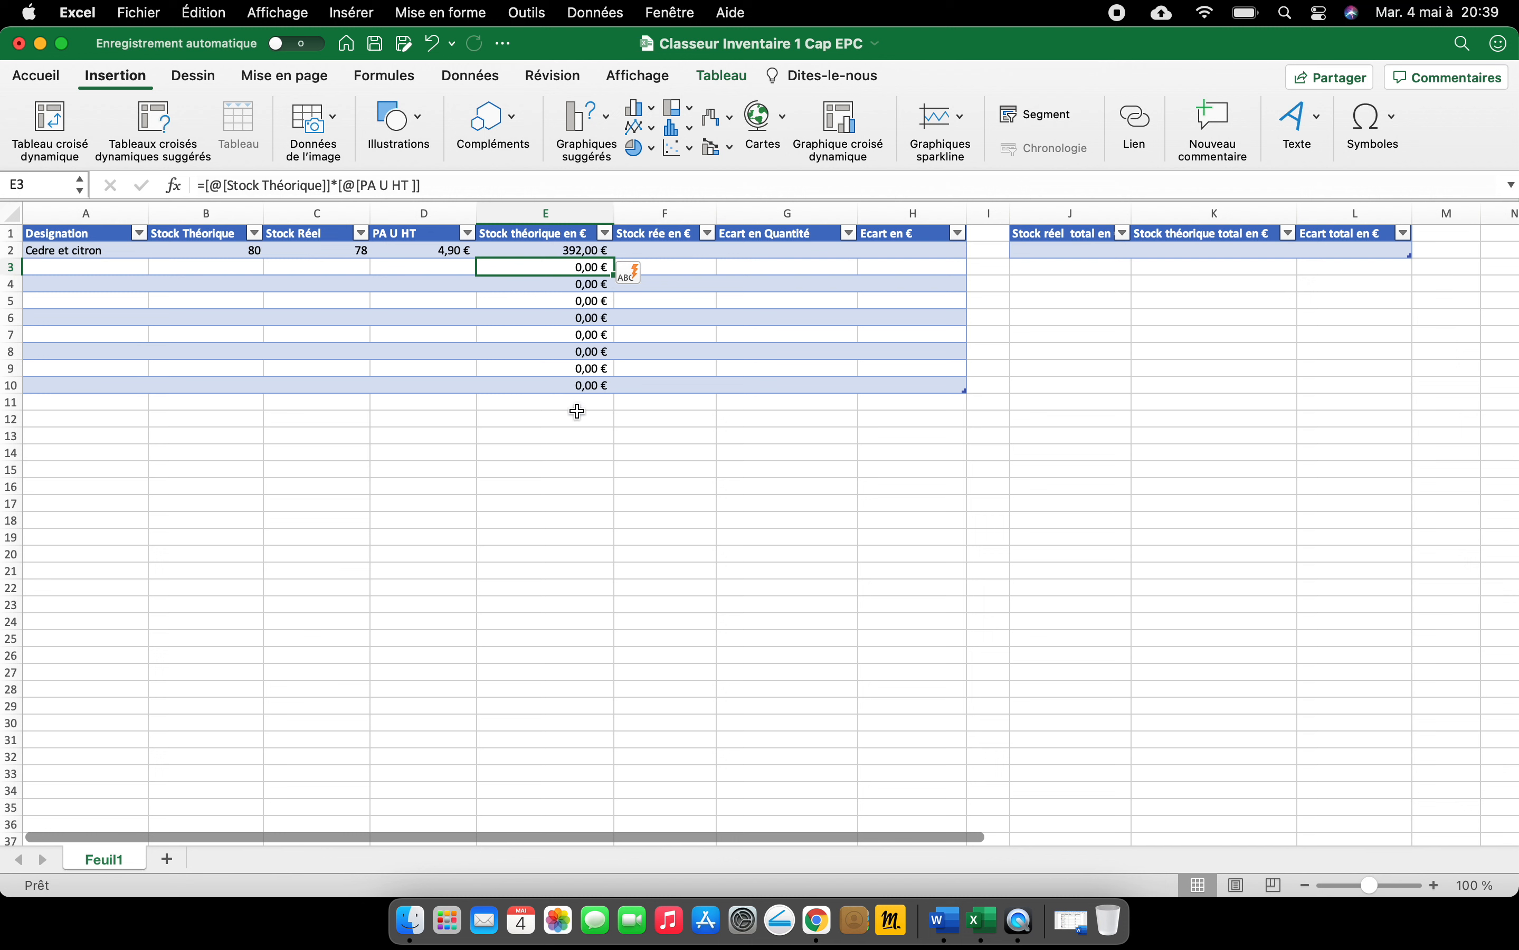
- Enter the formula =[@[Stock Réel]]*[@[PA U HT ]] in F2 to calculate the real stock in euros
{"action": "left_click", "coordinate": [673, 251]}
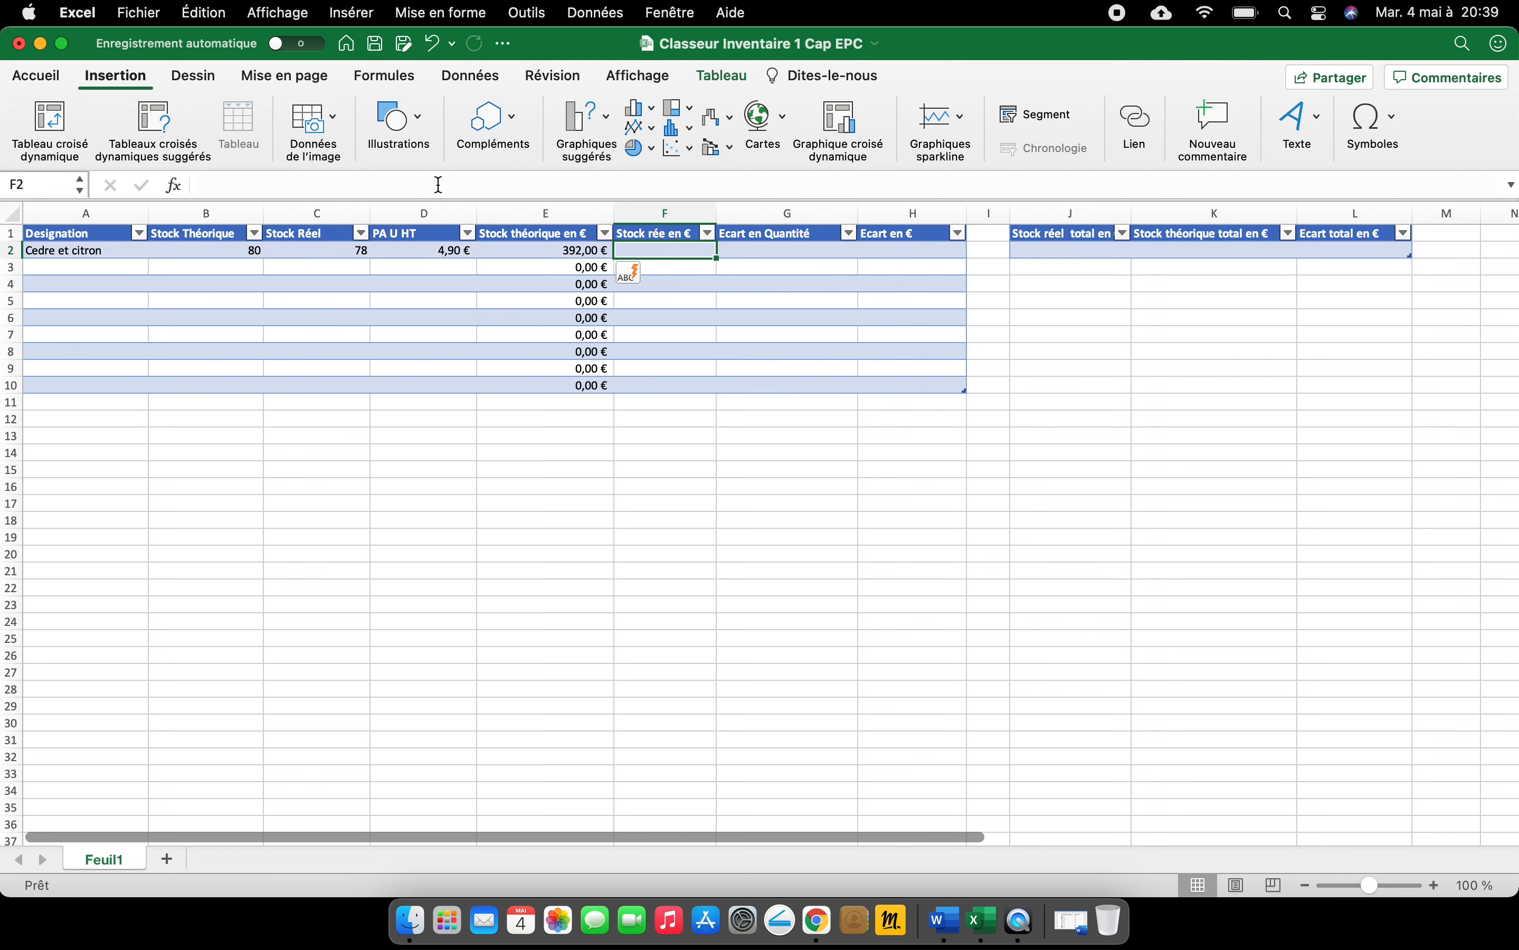
{"action": "left_click", "coordinate": [363, 187]}
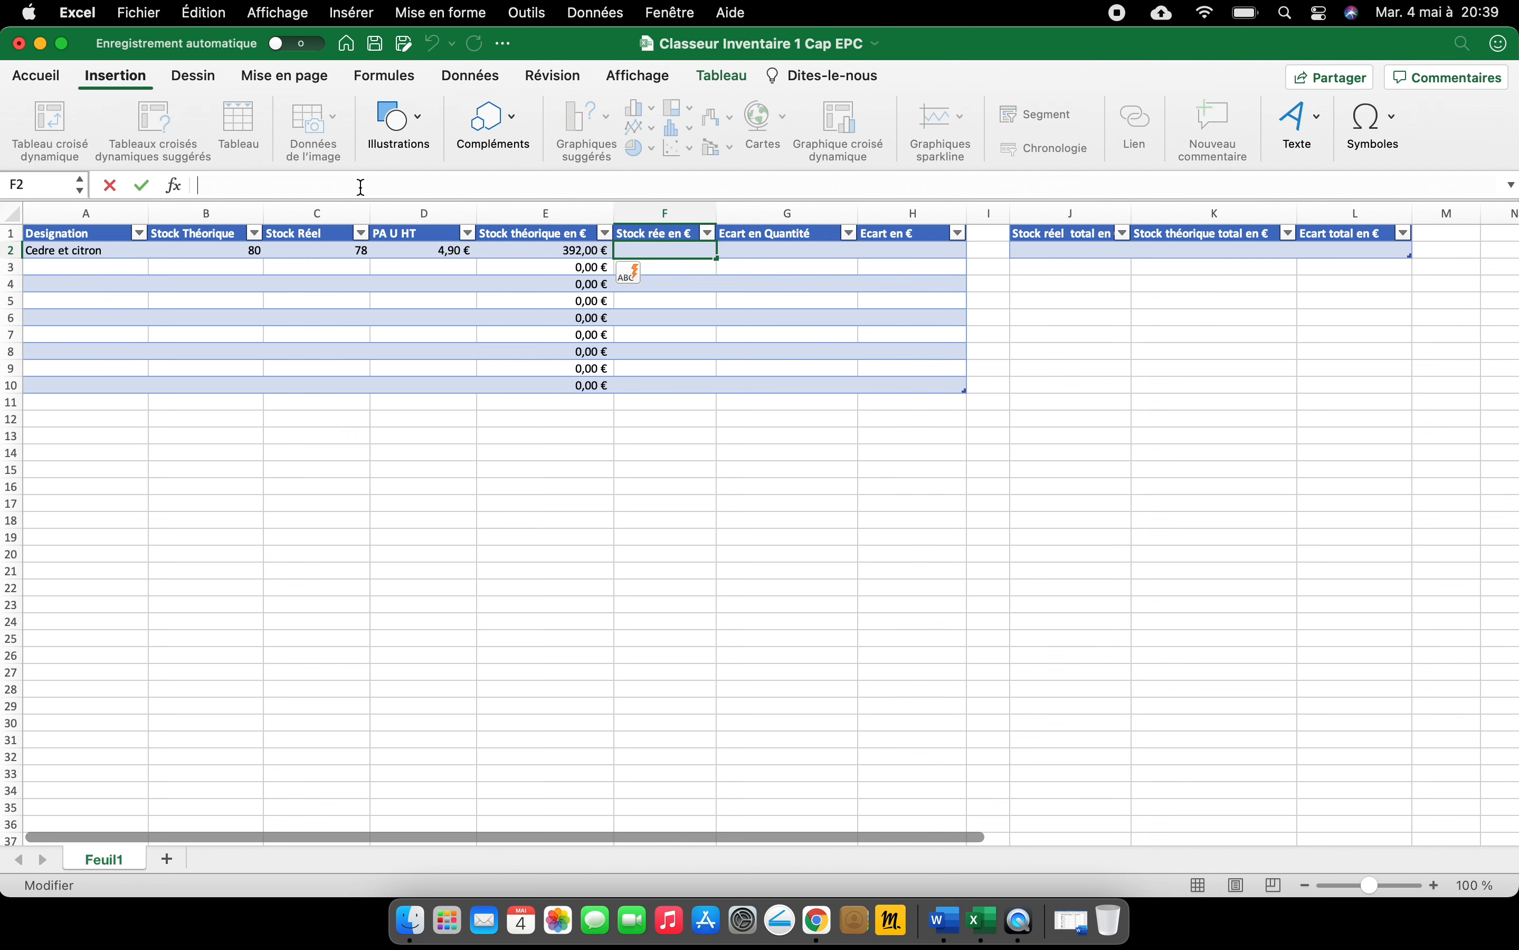
{"action": "type", "text": "="}
{"action": "left_click", "coordinate": [331, 245]}
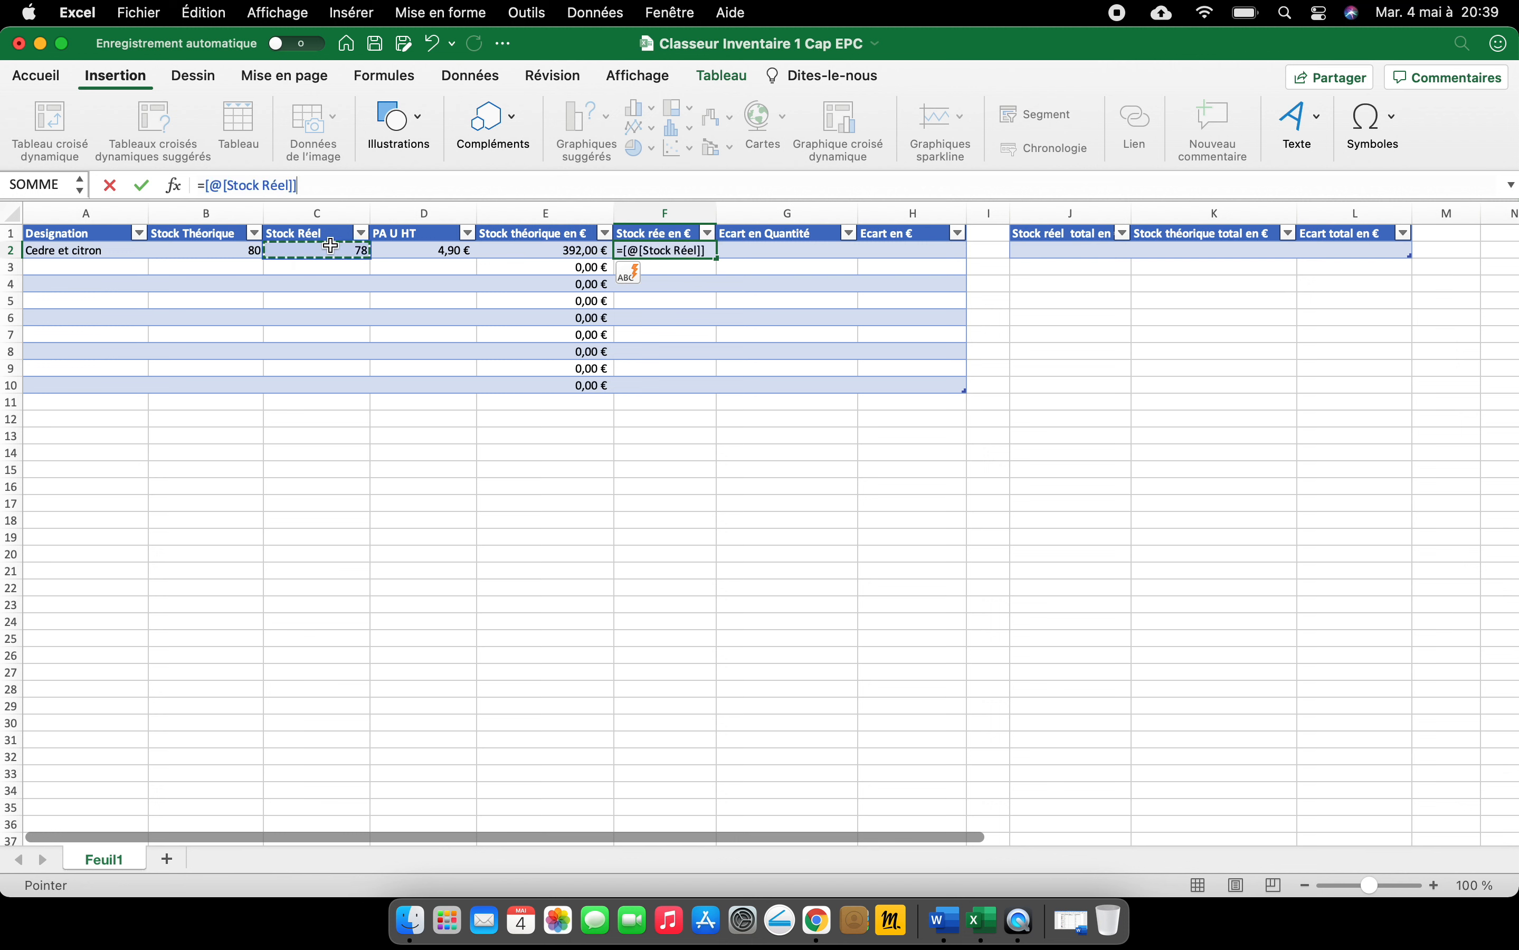
{"action": "type", "text": "*"}
{"action": "left_click", "coordinate": [455, 250]}
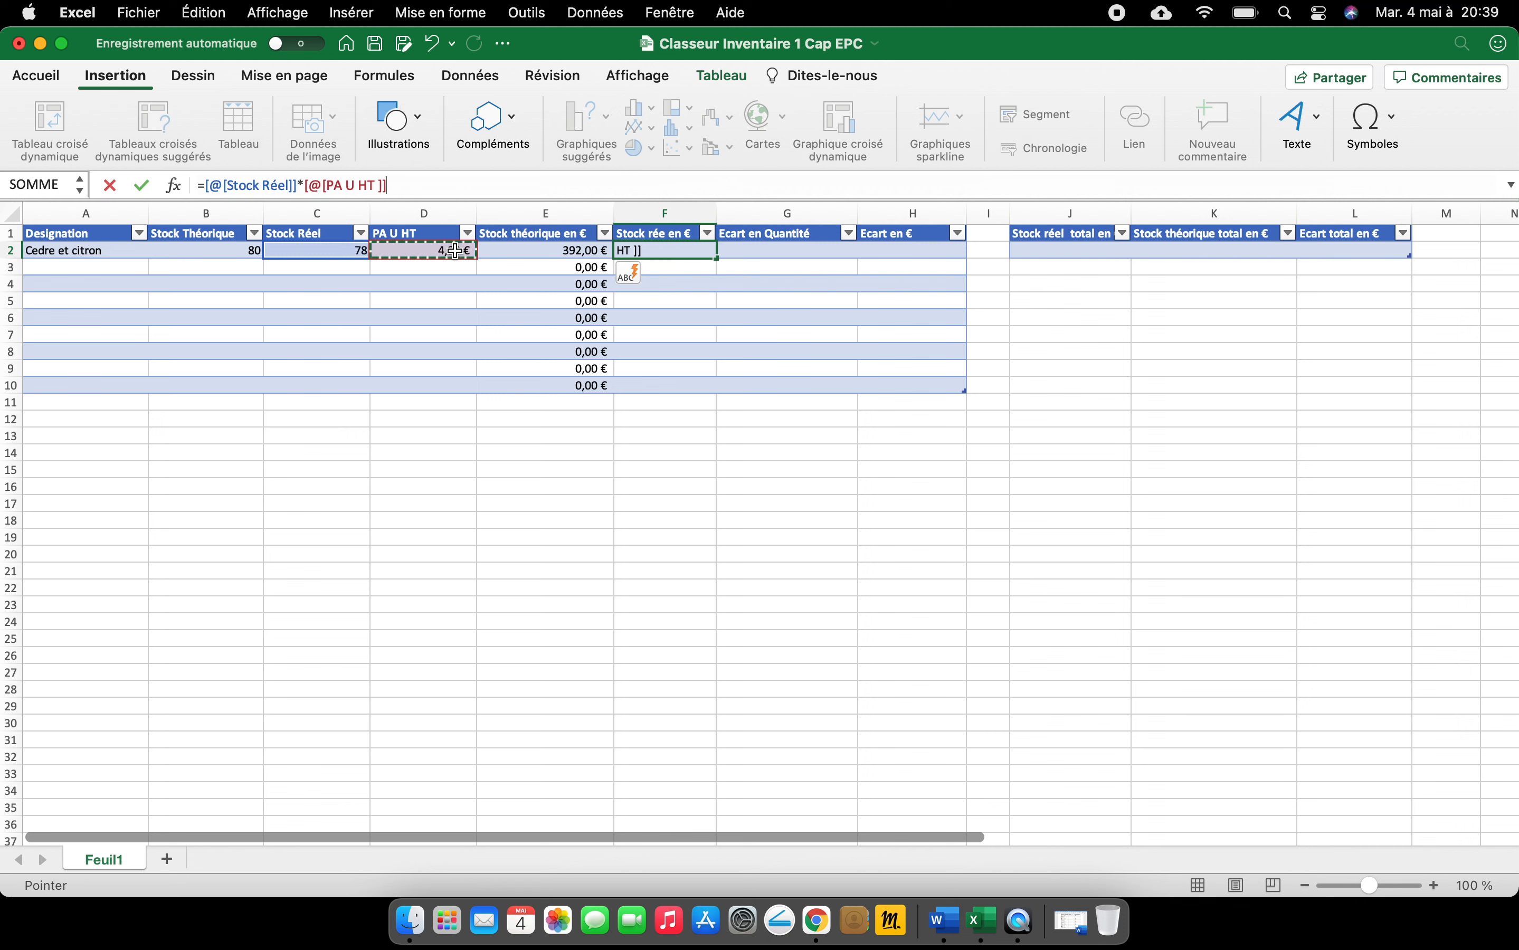
{"action": "key", "text": "Return"}
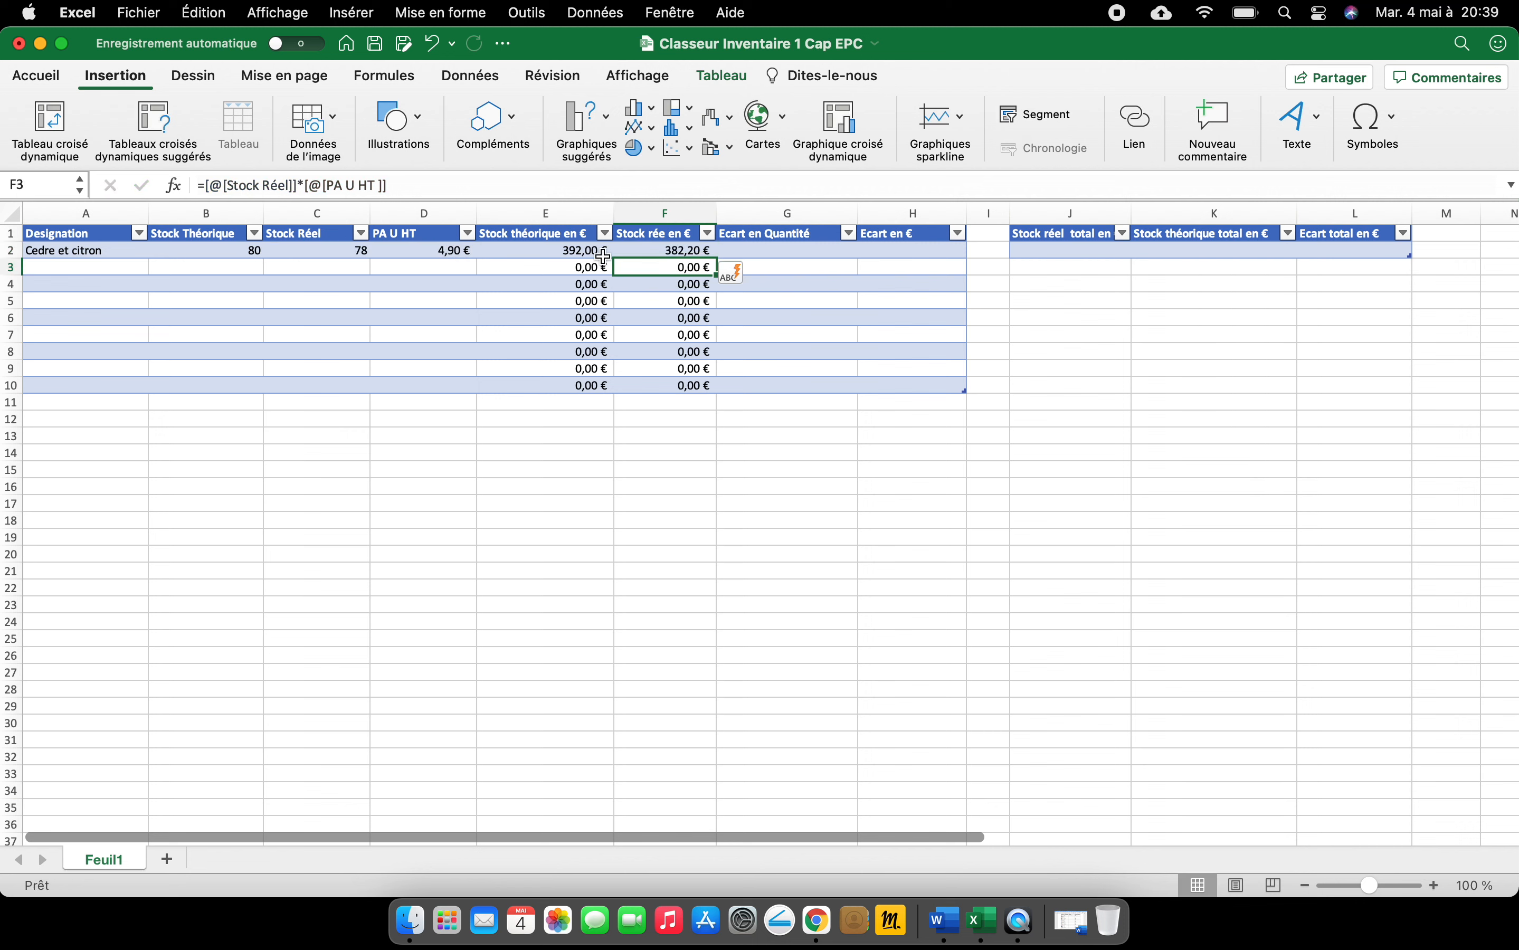
- Enter the formula =[@[Stock Réel]]-[@[Stock Théorique]] in G2 to calculate the quantity variance
{"action": "left_click", "coordinate": [789, 250]}
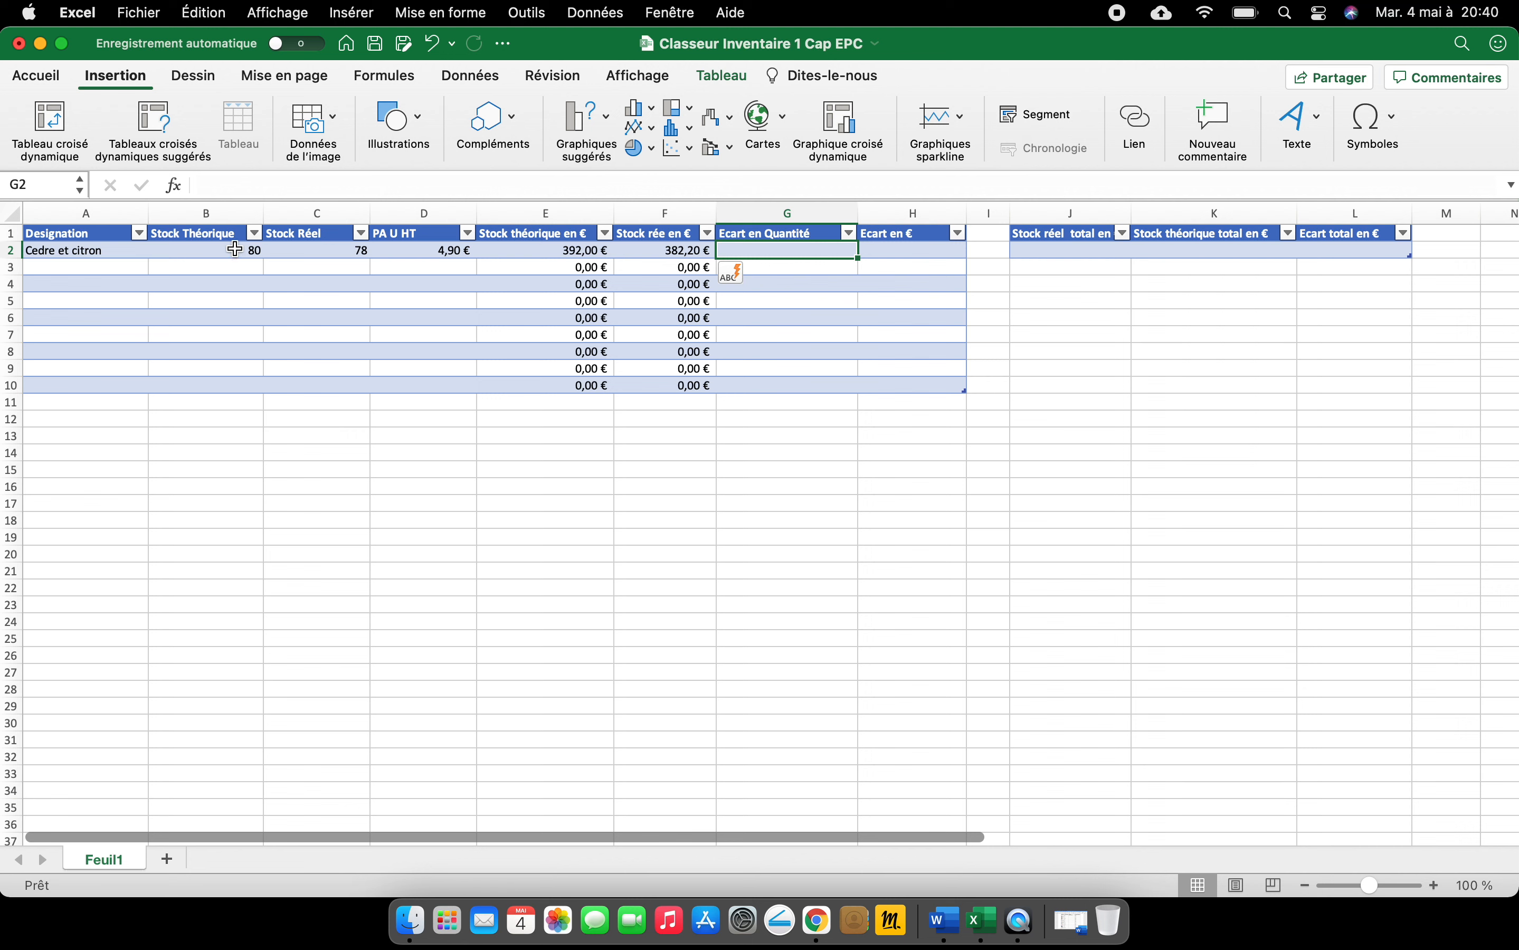
{"action": "left_click", "coordinate": [230, 187]}
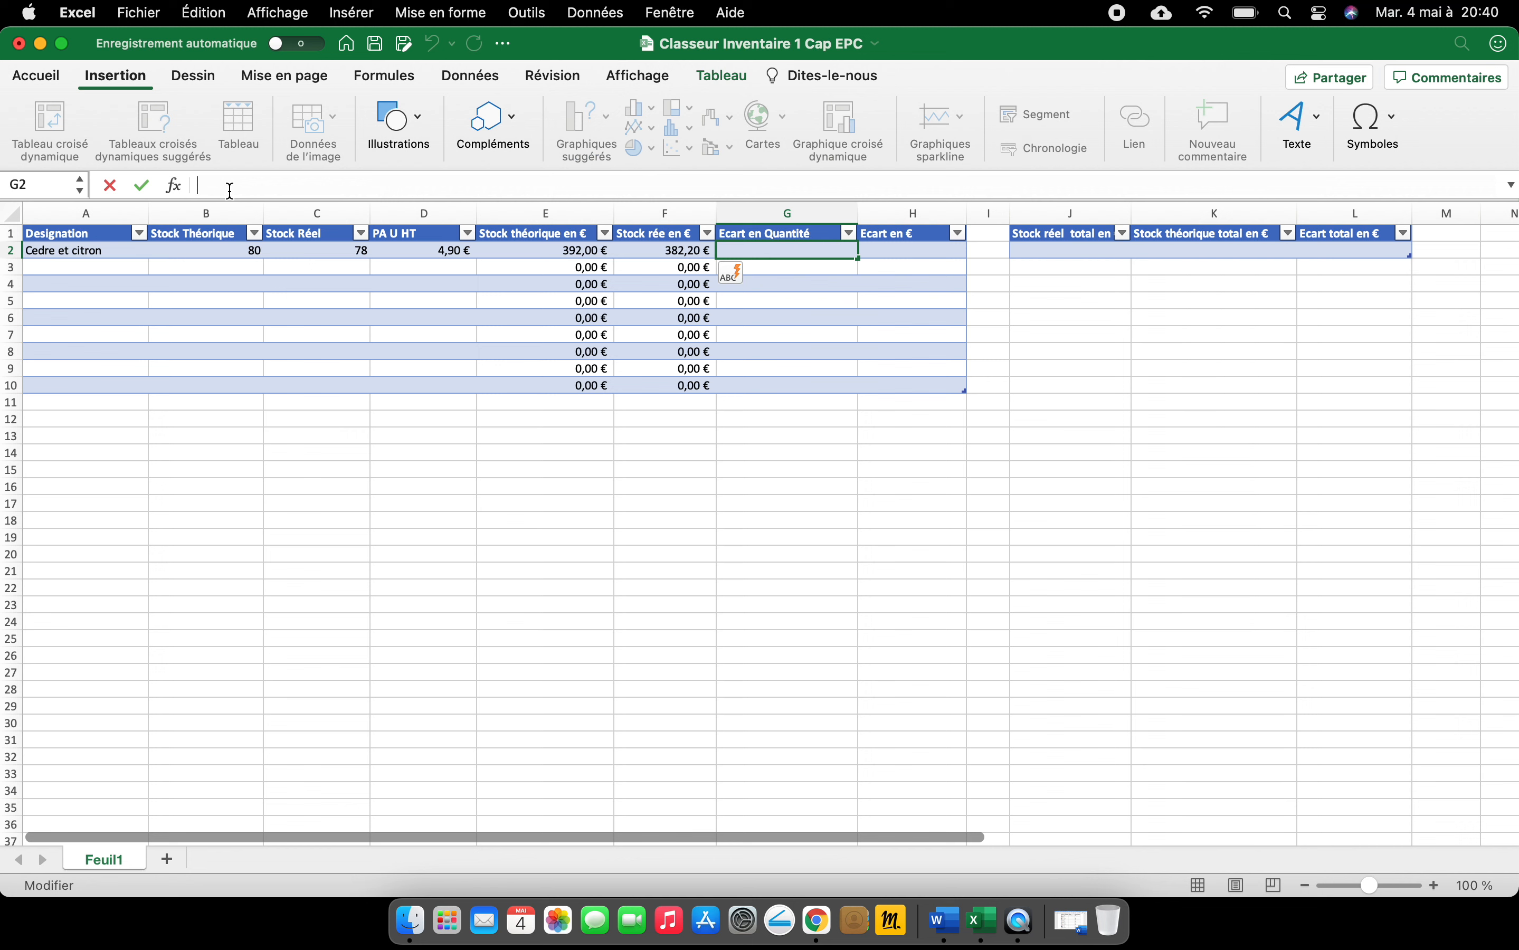
{"action": "type", "text": "="}
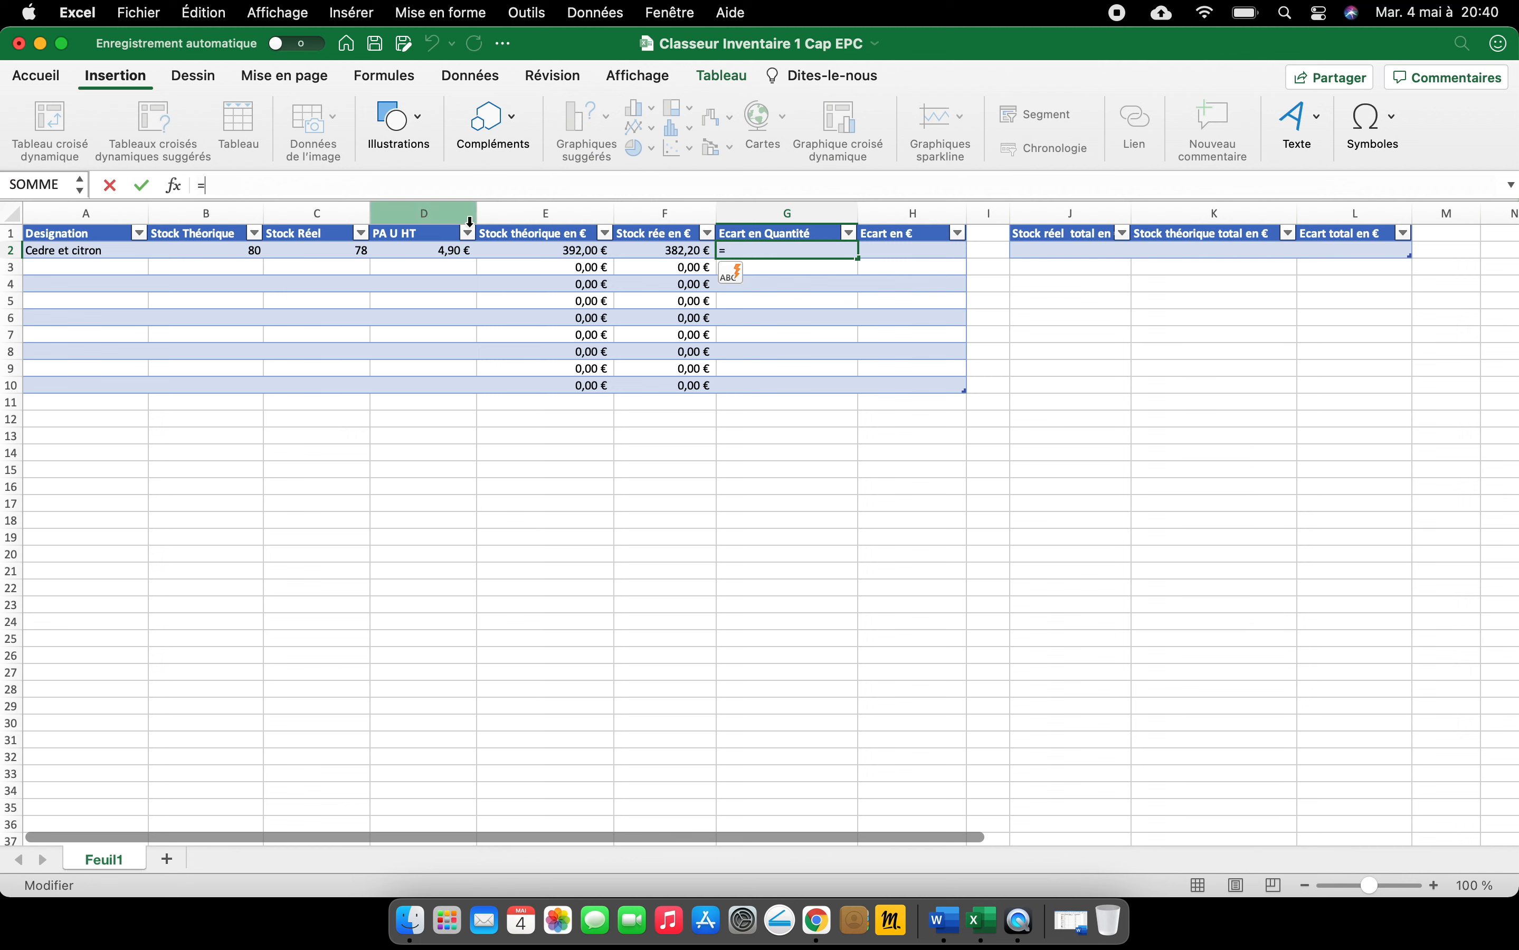
{"action": "left_click", "coordinate": [340, 255]}
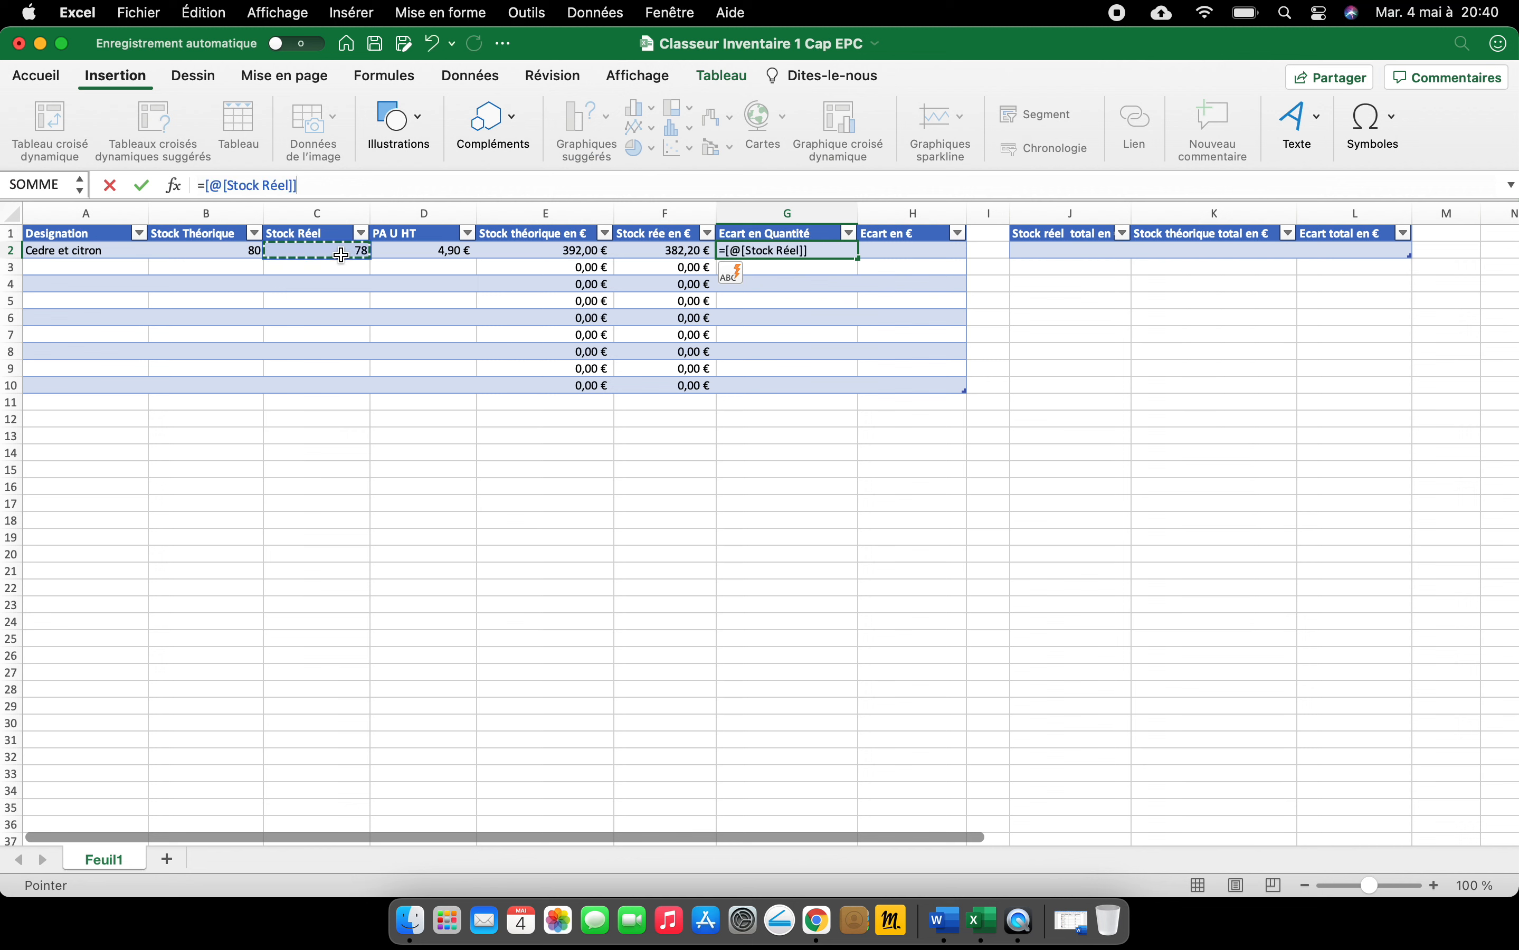
{"action": "type", "text": "-"}
{"action": "left_click", "coordinate": [225, 250]}
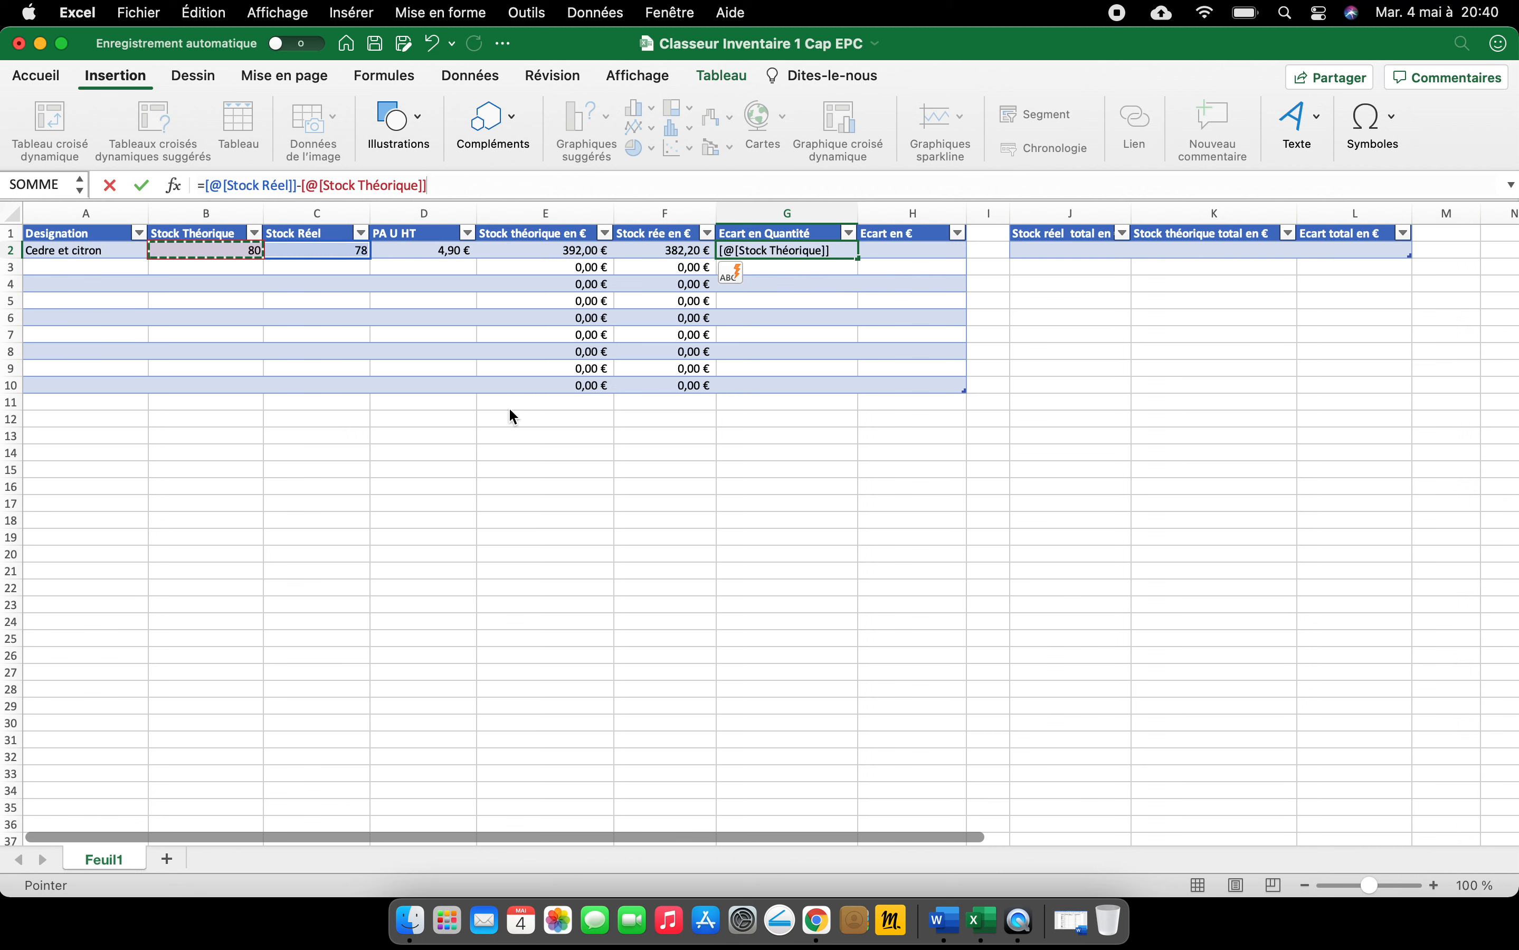
{"action": "key", "text": "Return"}
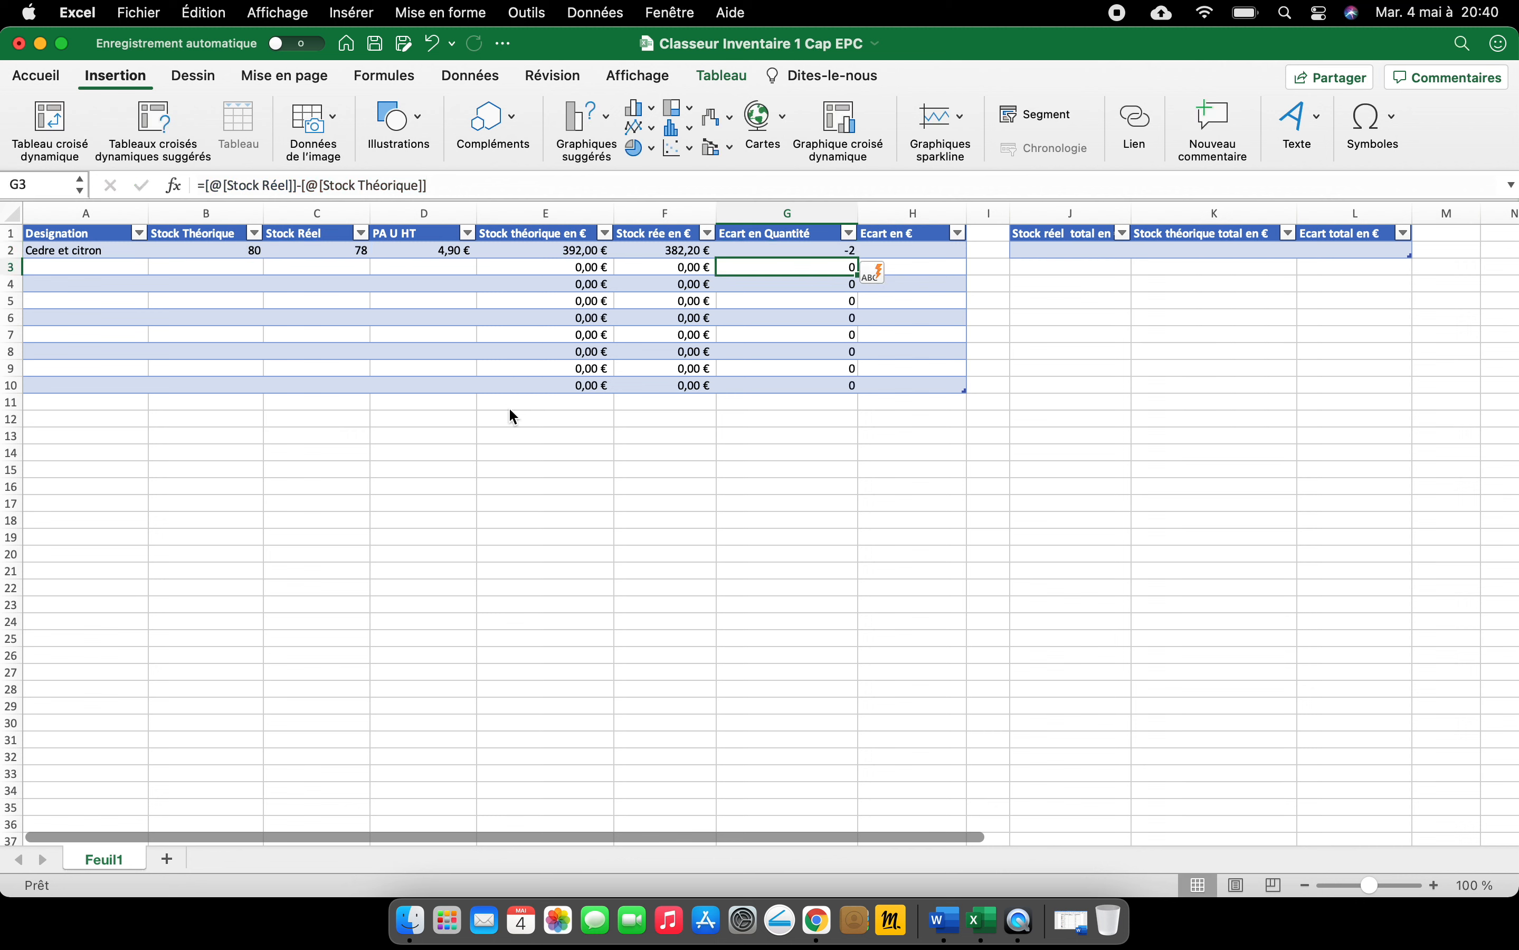
- Enter the formula =[@[Stock rée en €]]-[@[Stock théorique en €]] in H2 to calculate the variance in euros
{"action": "left_click", "coordinate": [914, 253]}
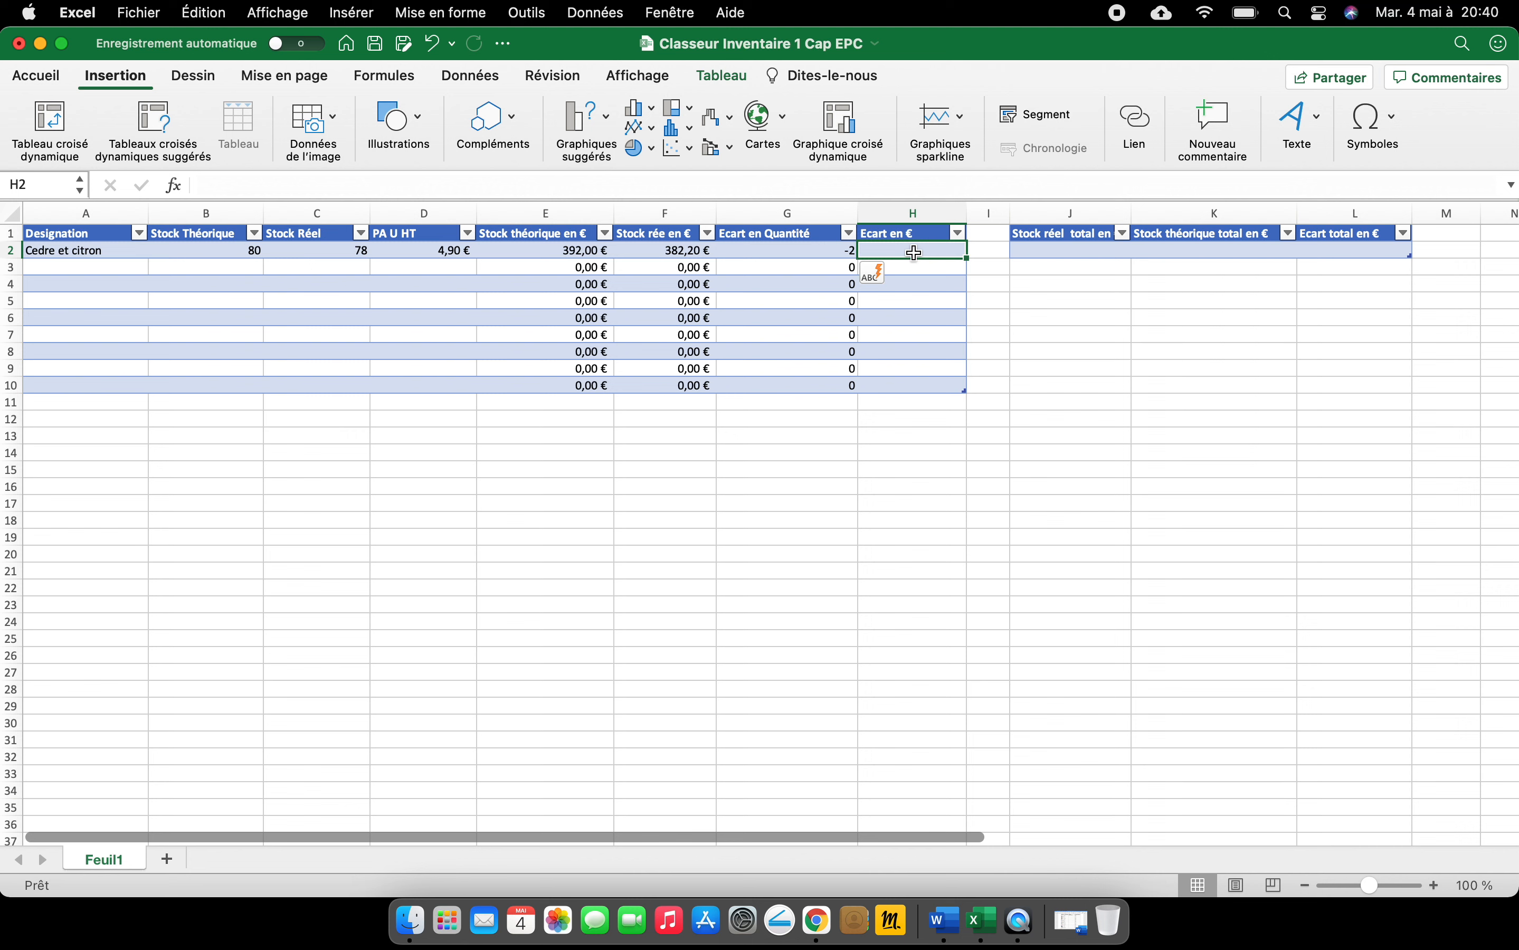
{"action": "type", "text": "="}
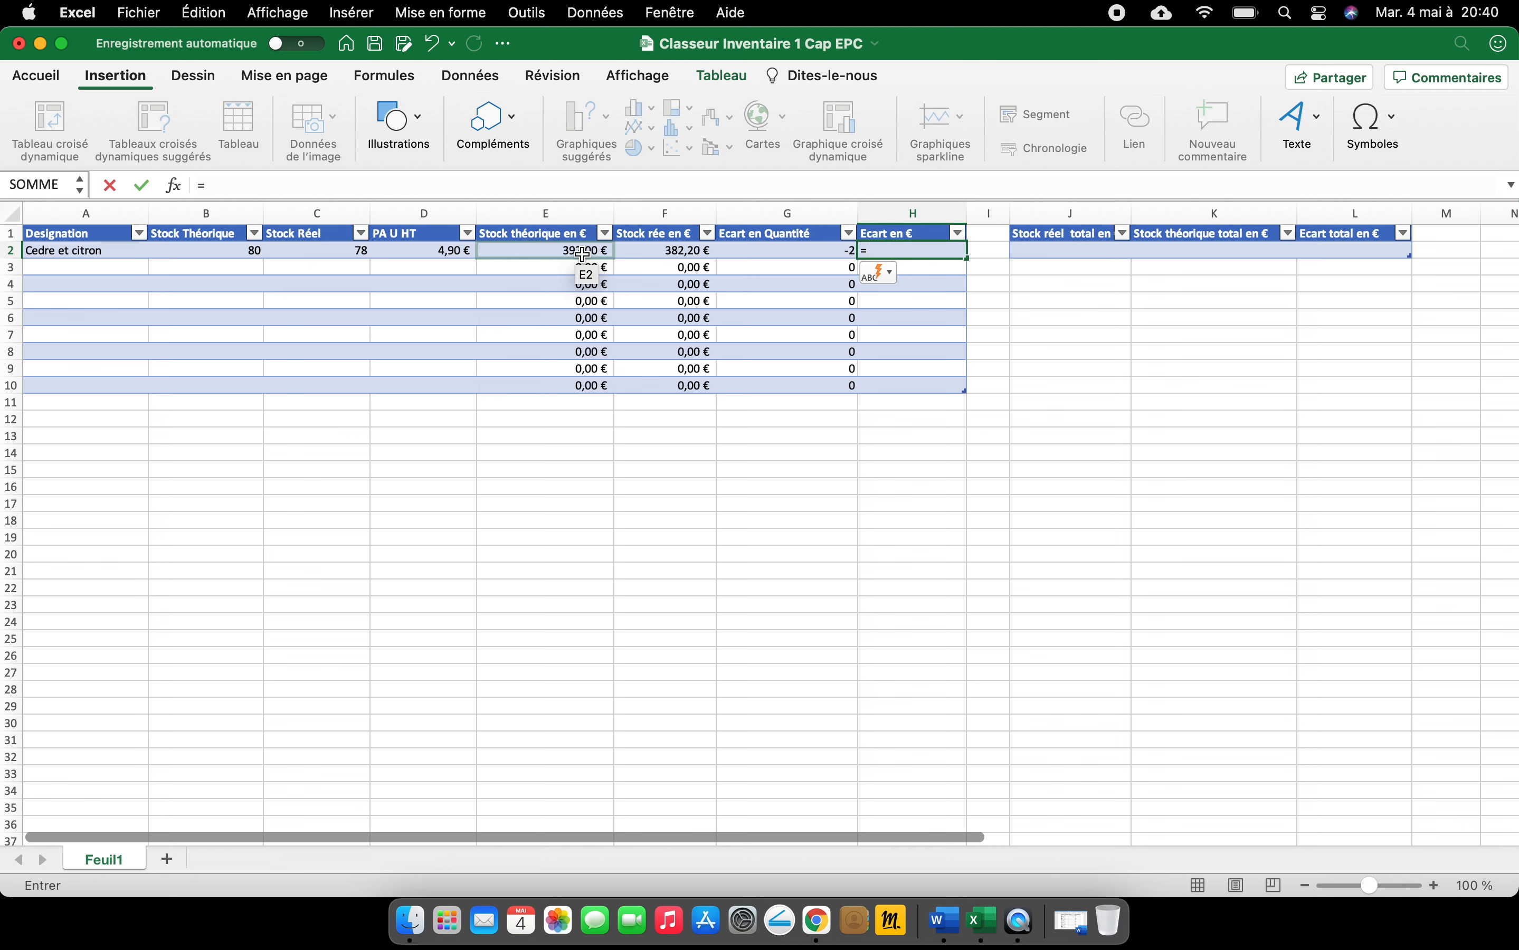
{"action": "left_click", "coordinate": [681, 250]}
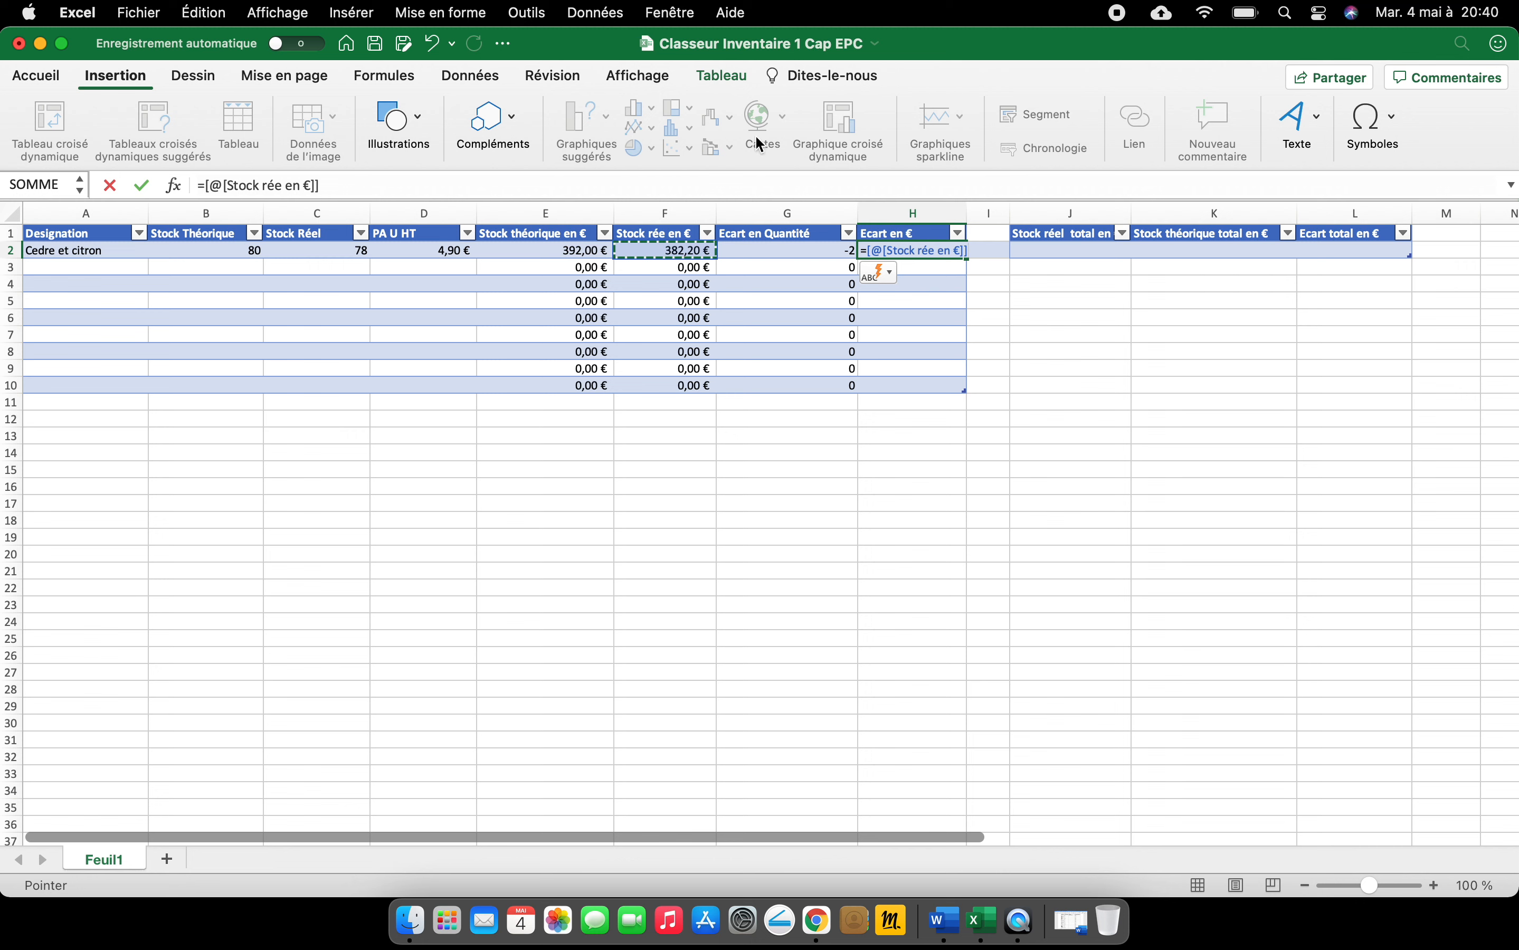
{"action": "left_click", "coordinate": [660, 179]}
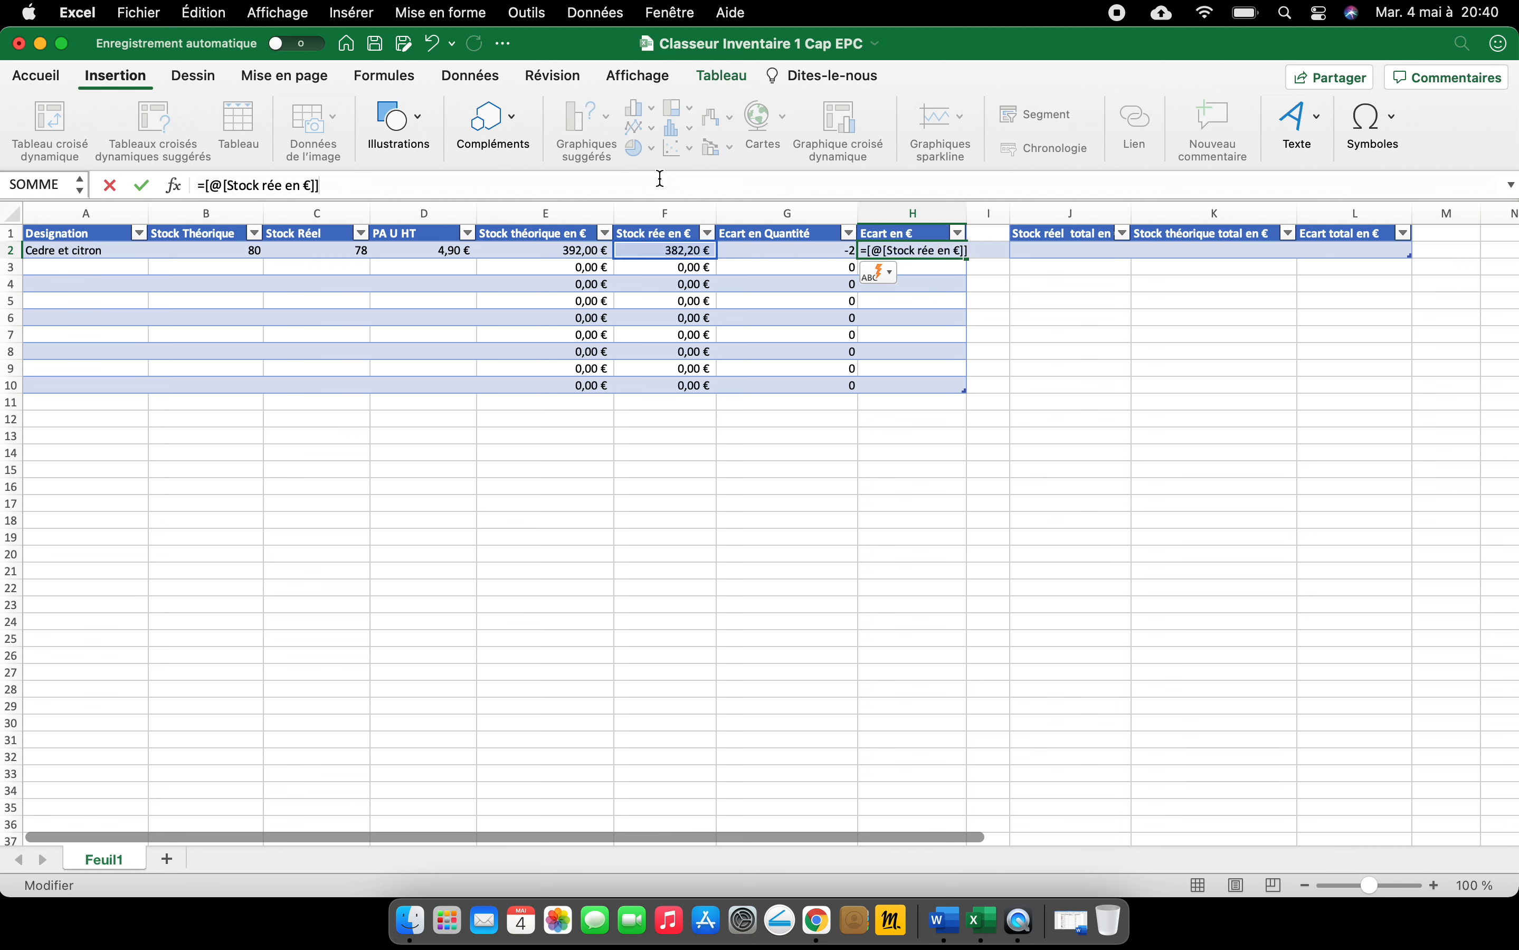
{"action": "type", "text": "-"}
{"action": "left_click", "coordinate": [564, 251]}
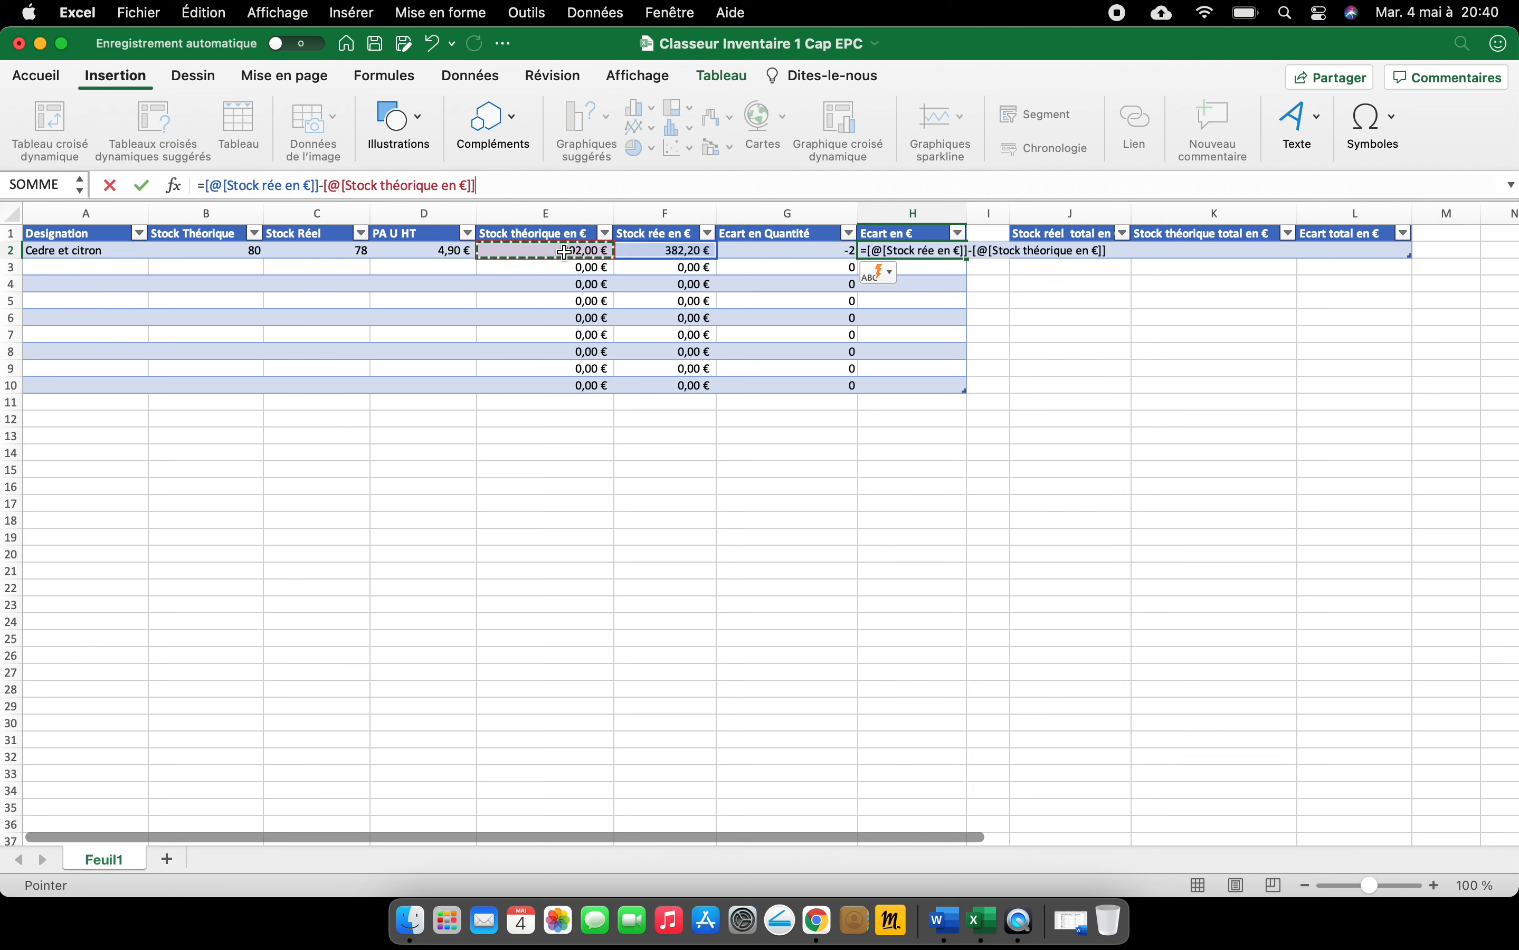
{"action": "key", "text": "Return"}
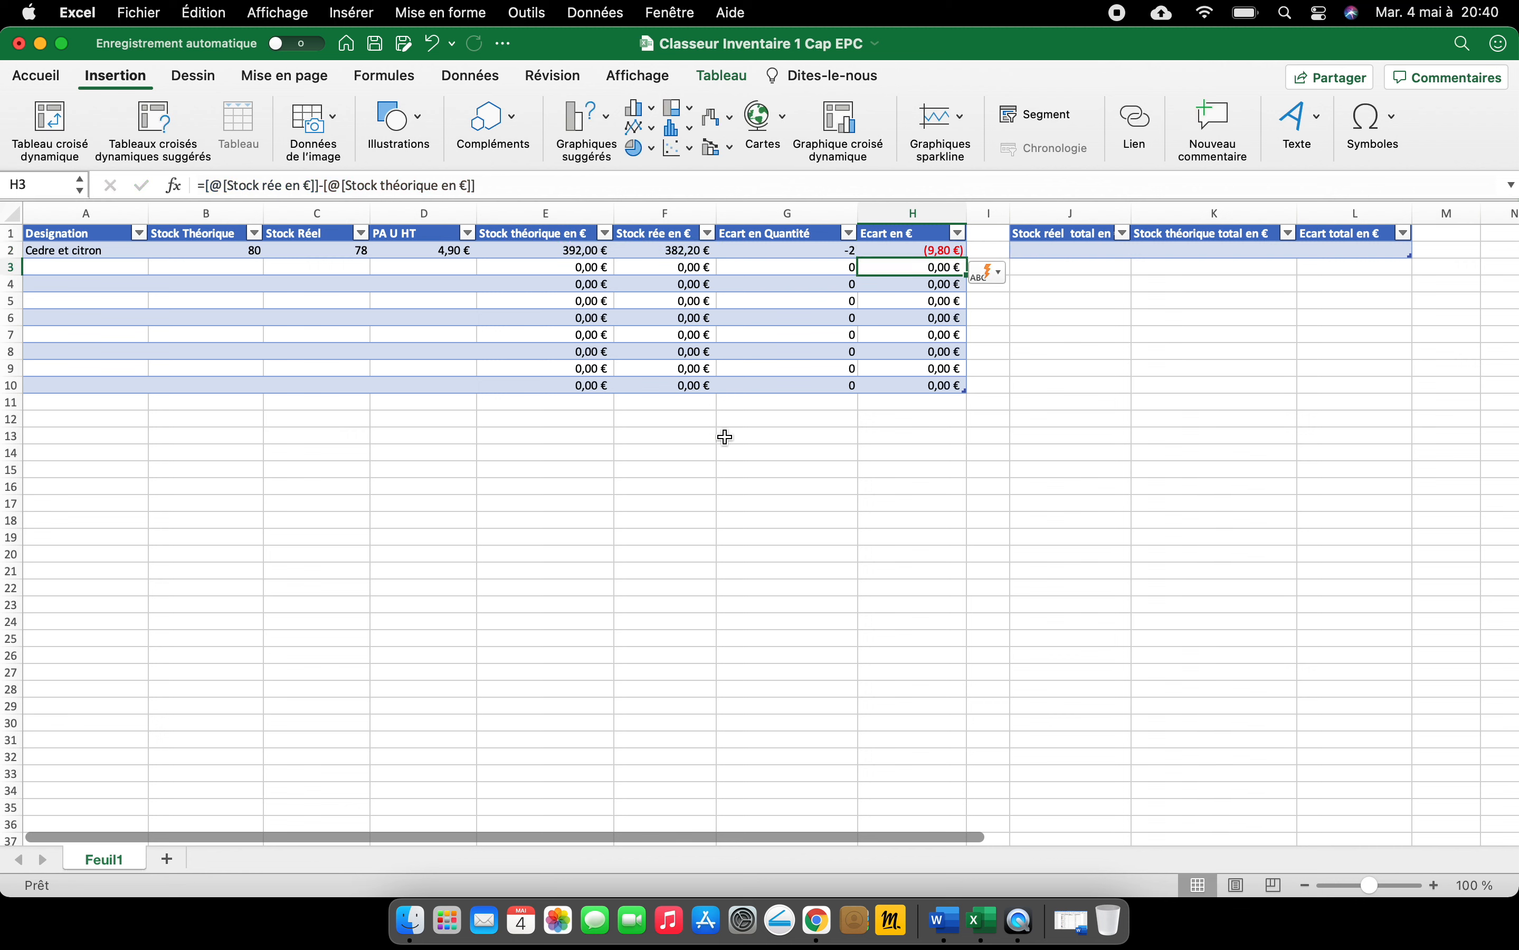
{"action": "left_click", "coordinate": [761, 517]}
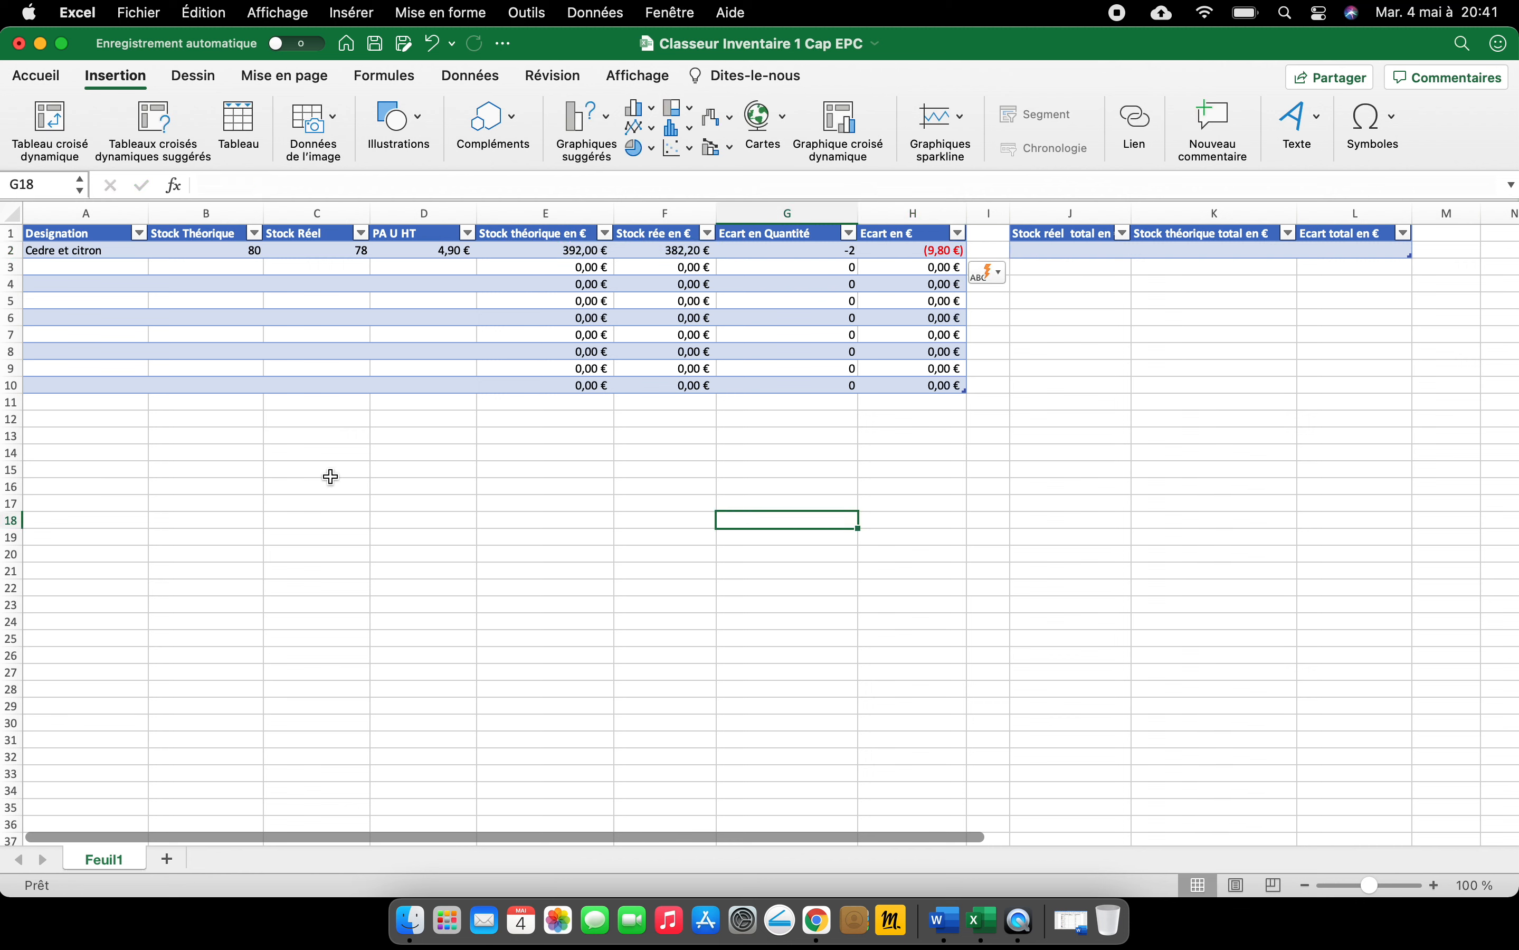
- Widen column J slightly so that the full header Stock réel total en € fits
{"action": "left_click", "coordinate": [101, 262]}
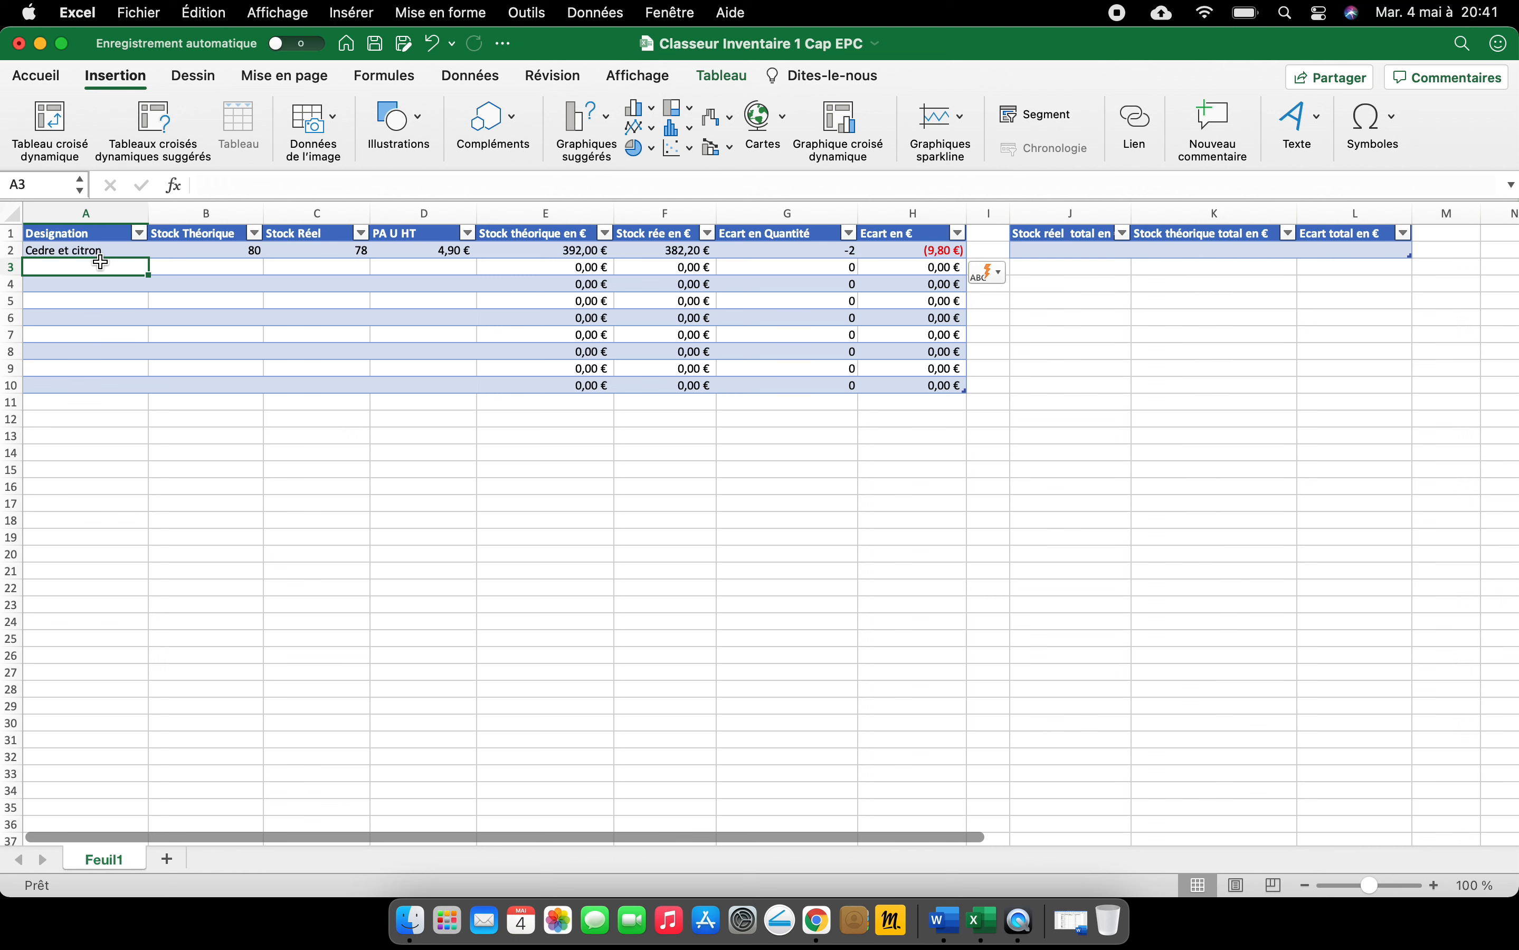
{"action": "left_click", "coordinate": [1080, 254]}
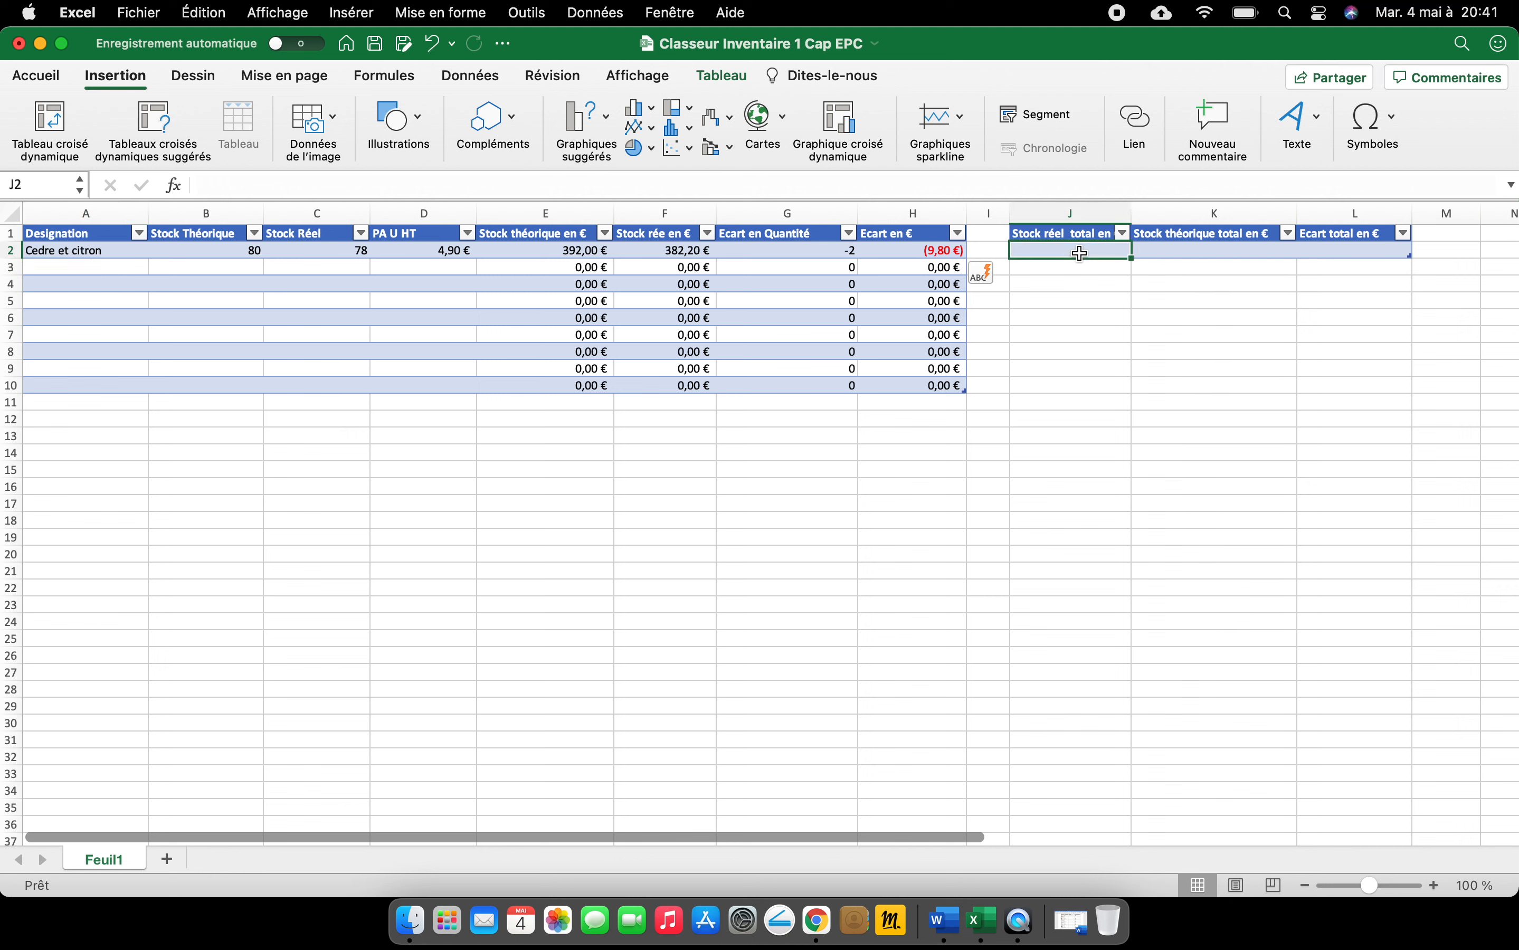
{"action": "scroll", "coordinate": [1084, 253], "scroll_direction": "right", "scroll_amount": 1}
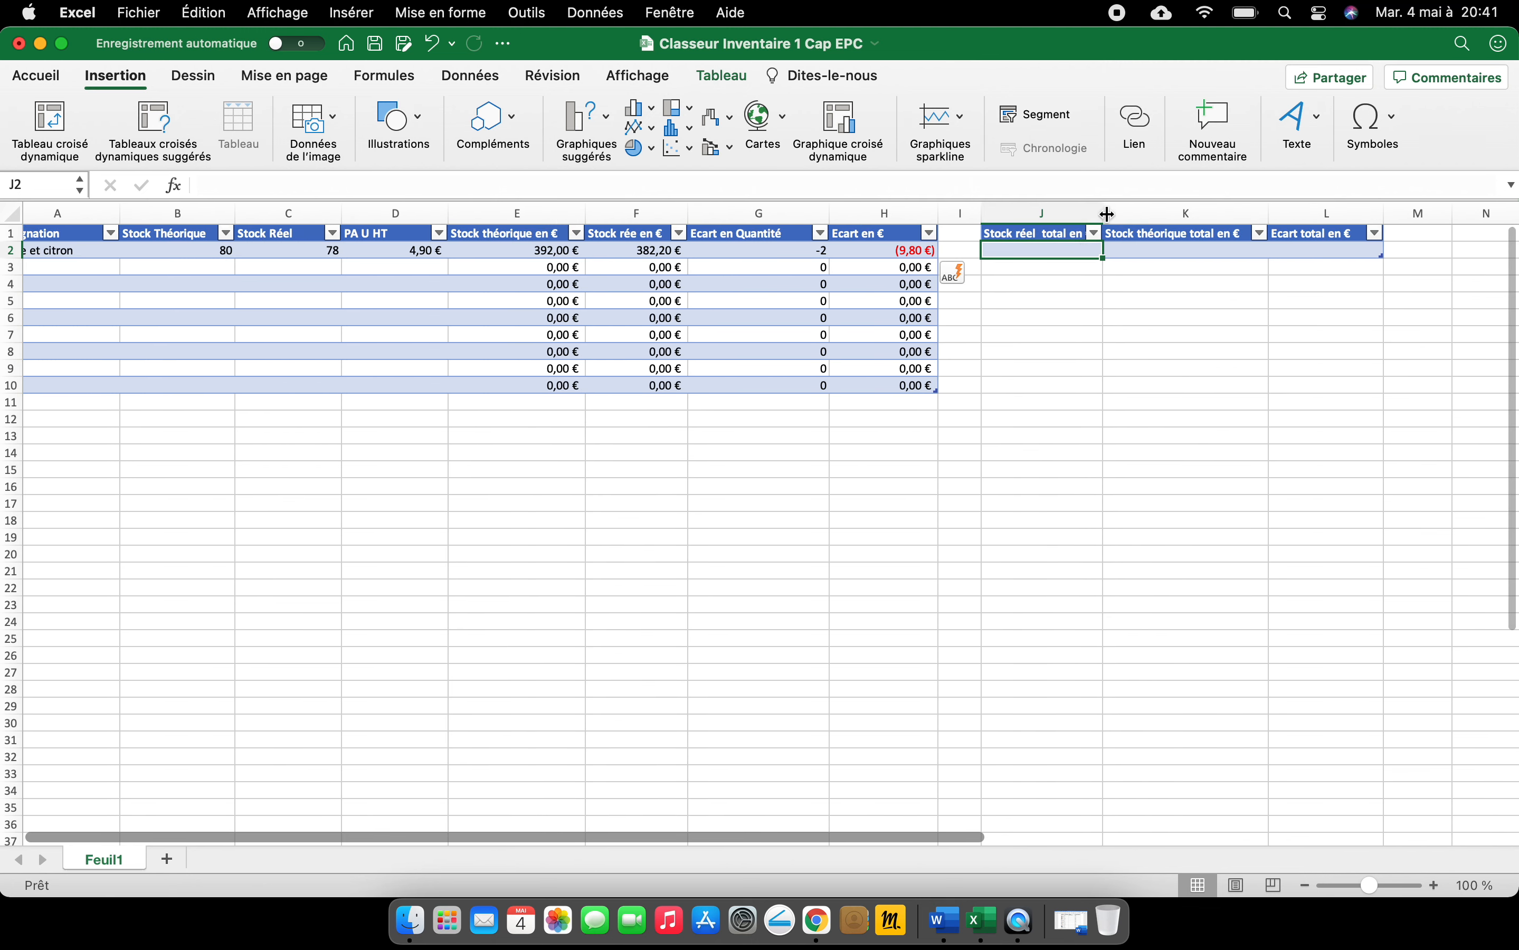
{"action": "left_click_drag", "start_coordinate": [1105, 214], "coordinate": [1118, 216]}
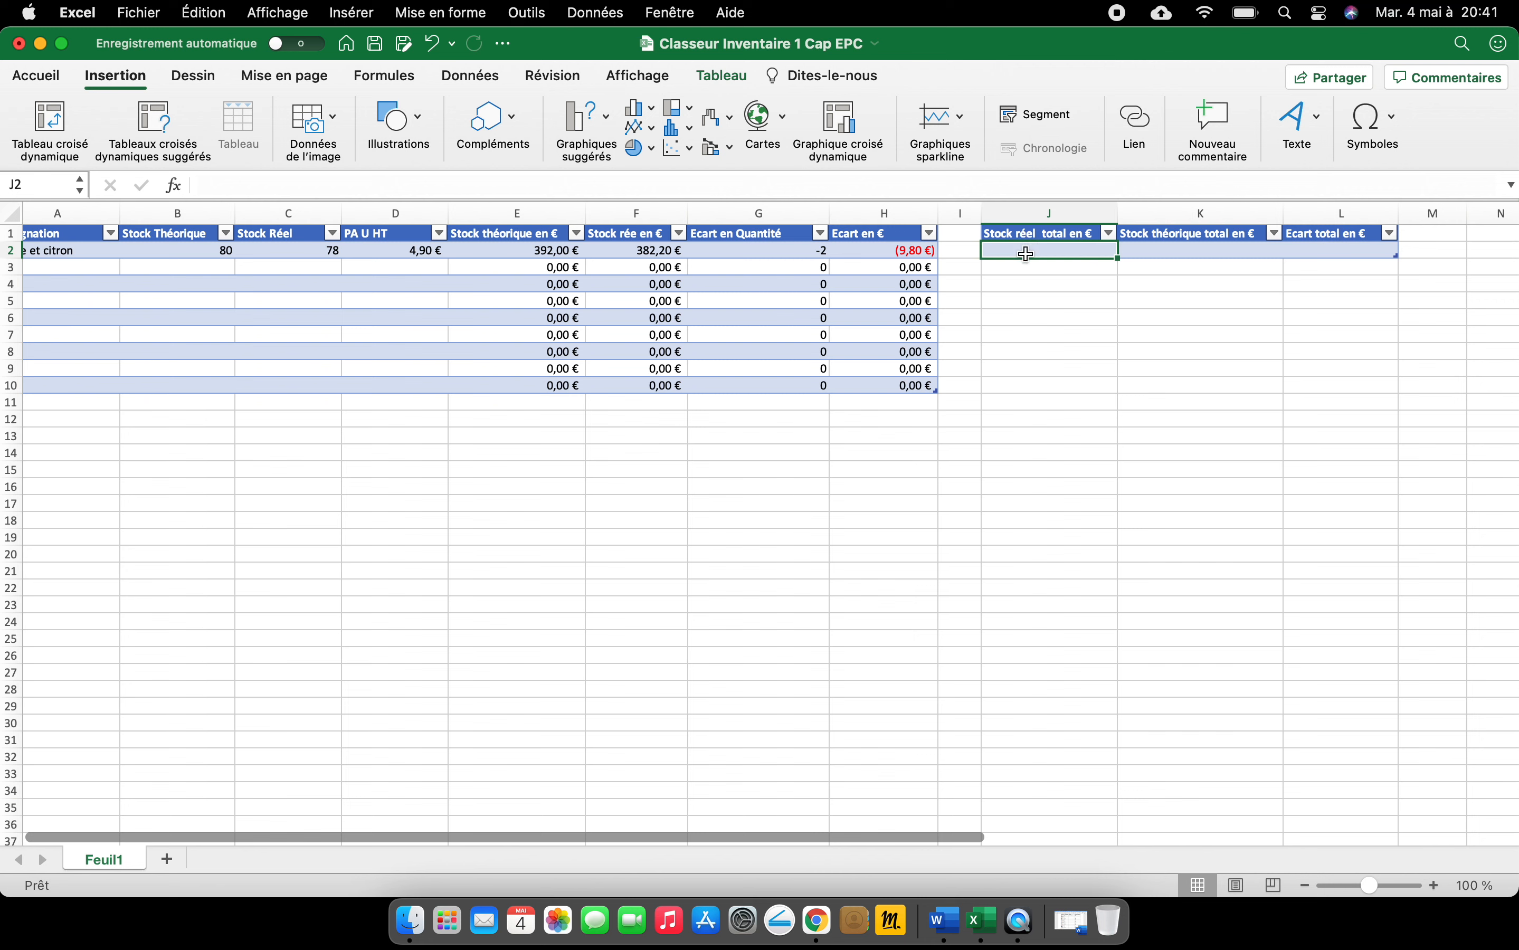
- Insert the SOMME function in J2 over the whole Stock rée en € column of Tableau1, and close the formula builder
{"action": "left_click", "coordinate": [176, 186]}
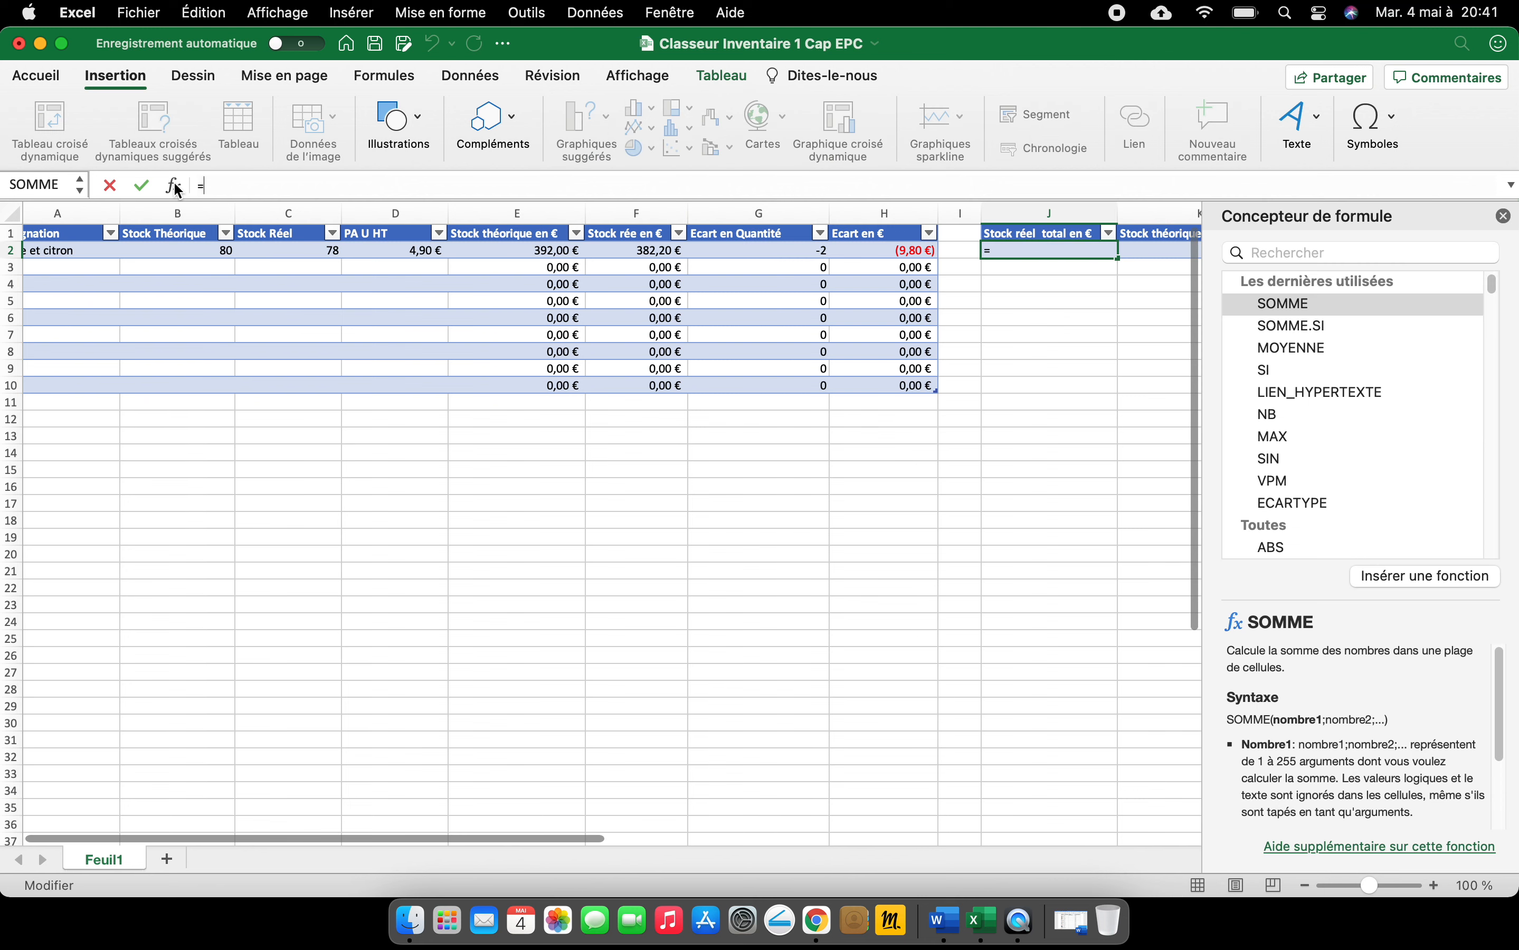
{"action": "left_click", "coordinate": [1315, 303]}
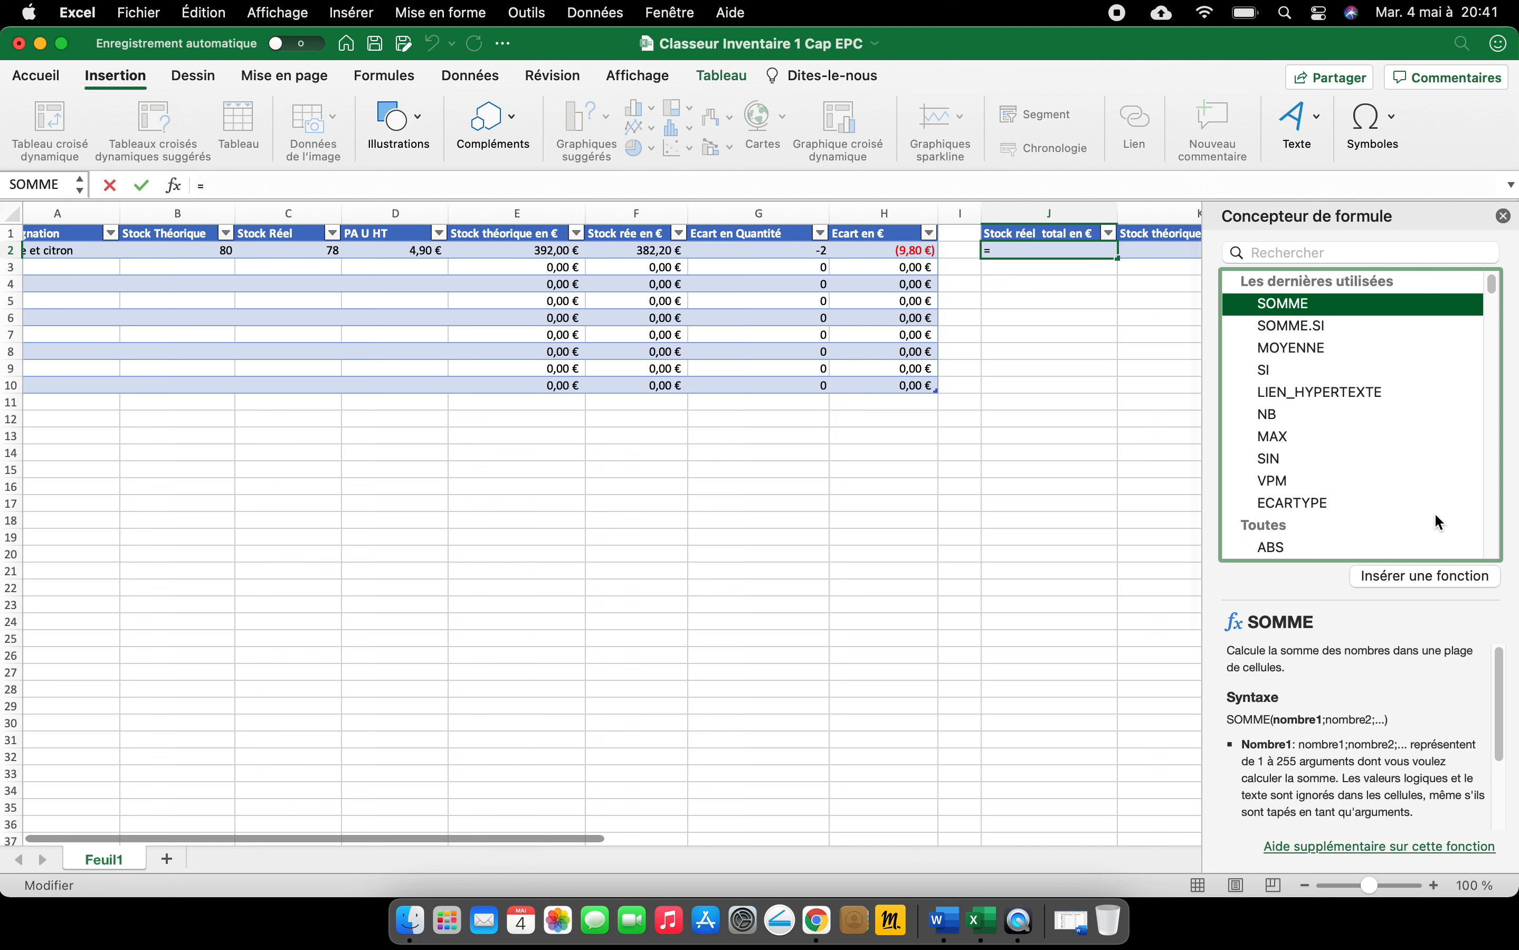
{"action": "left_click", "coordinate": [1406, 577]}
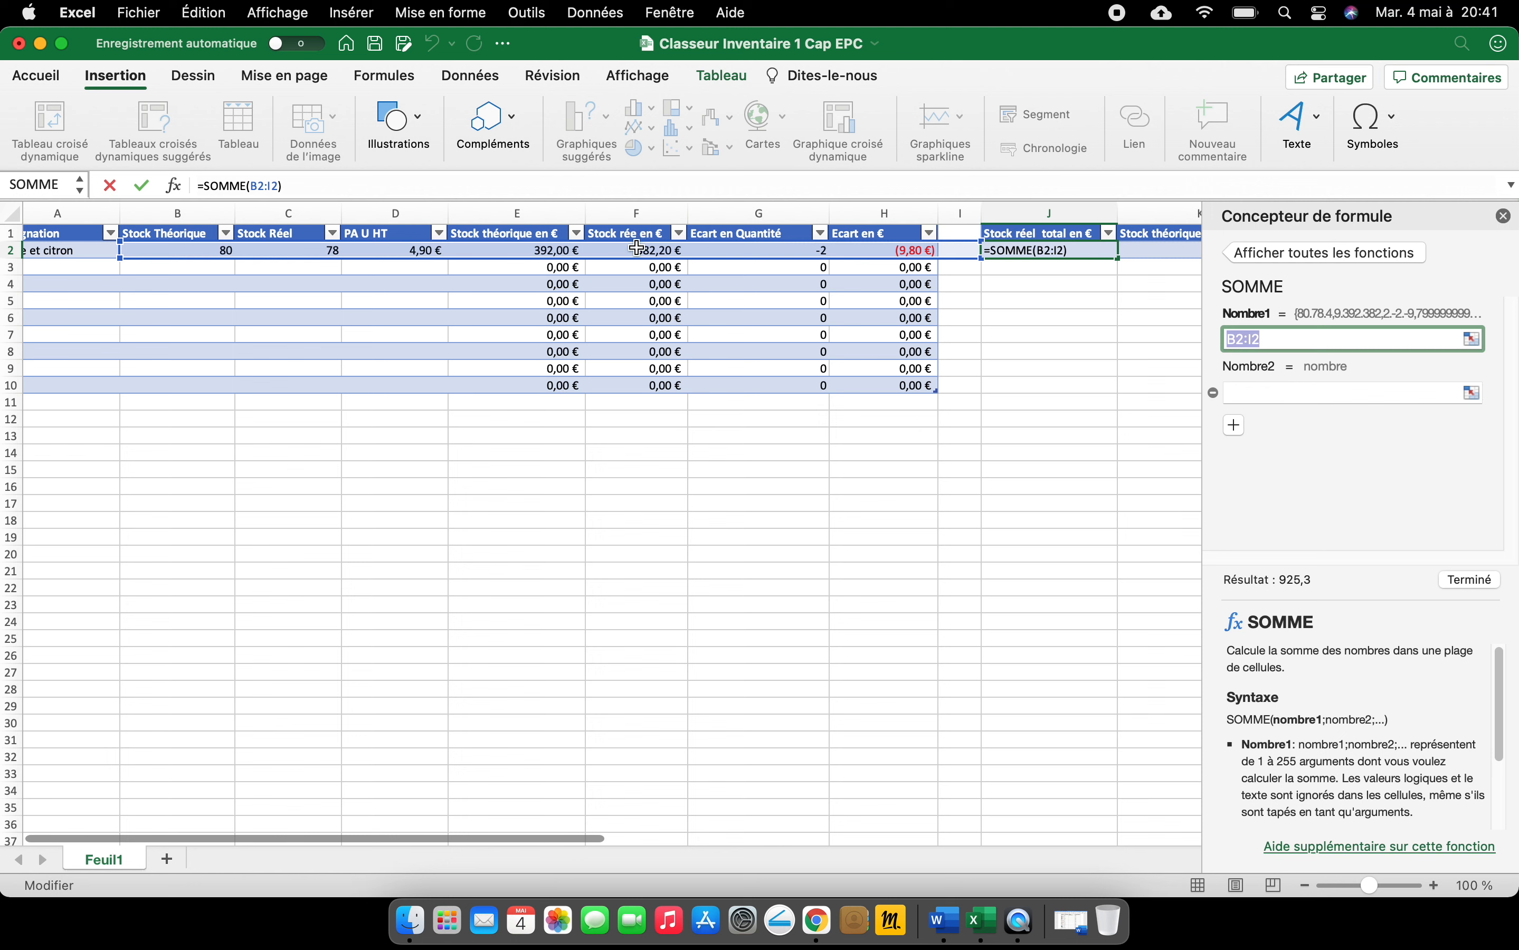
{"action": "left_click_drag", "start_coordinate": [637, 250], "coordinate": [652, 392]}
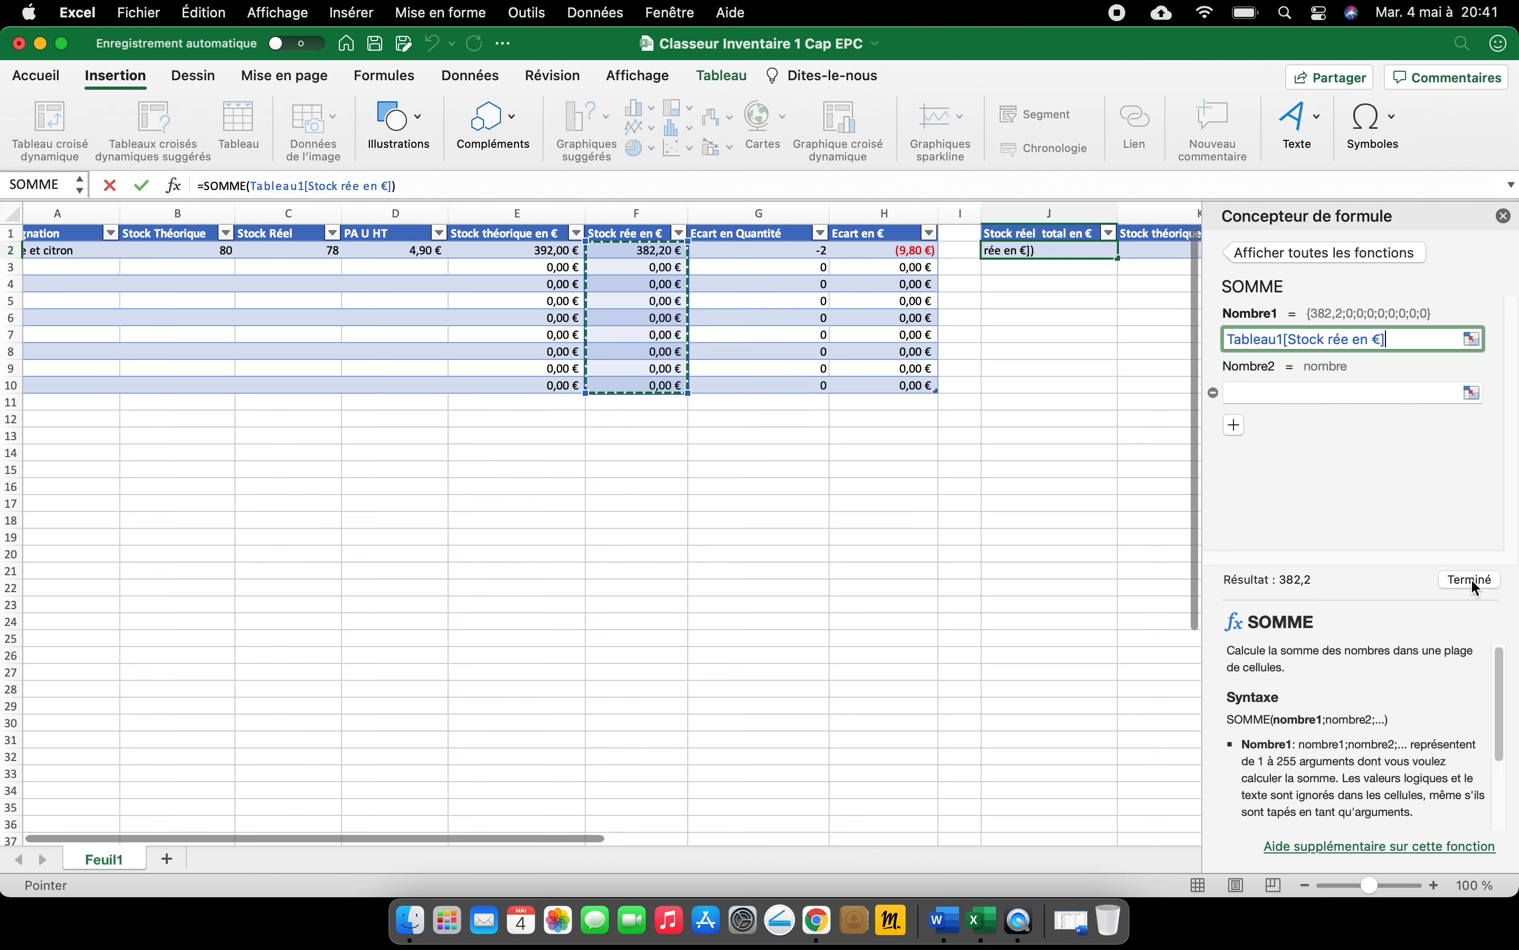
{"action": "left_click", "coordinate": [1471, 578]}
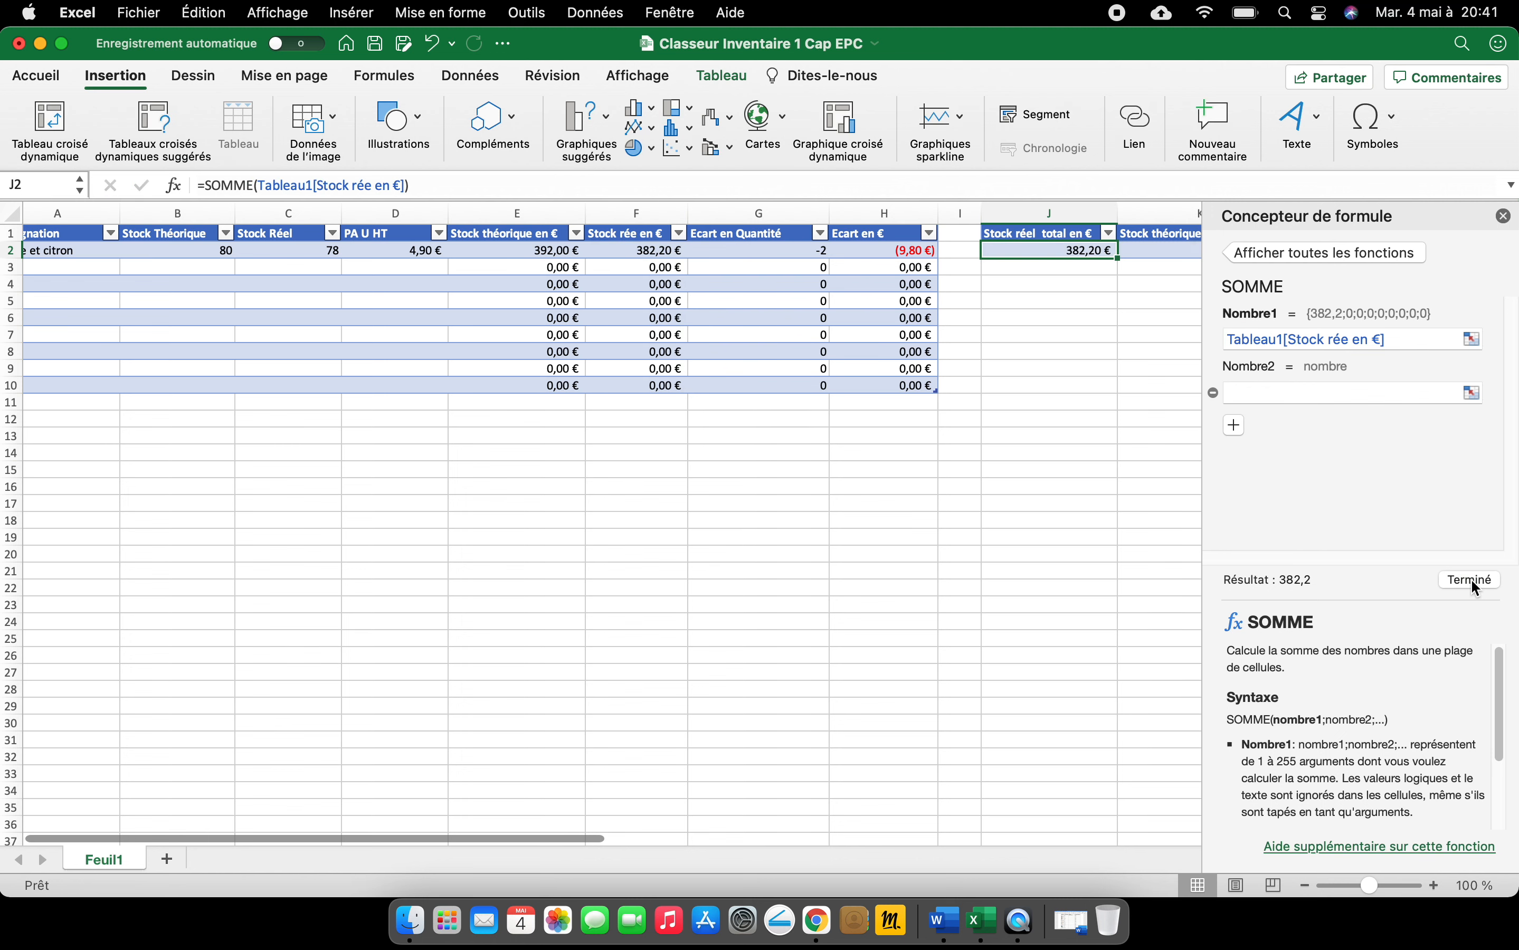
{"action": "left_click", "coordinate": [1505, 217]}
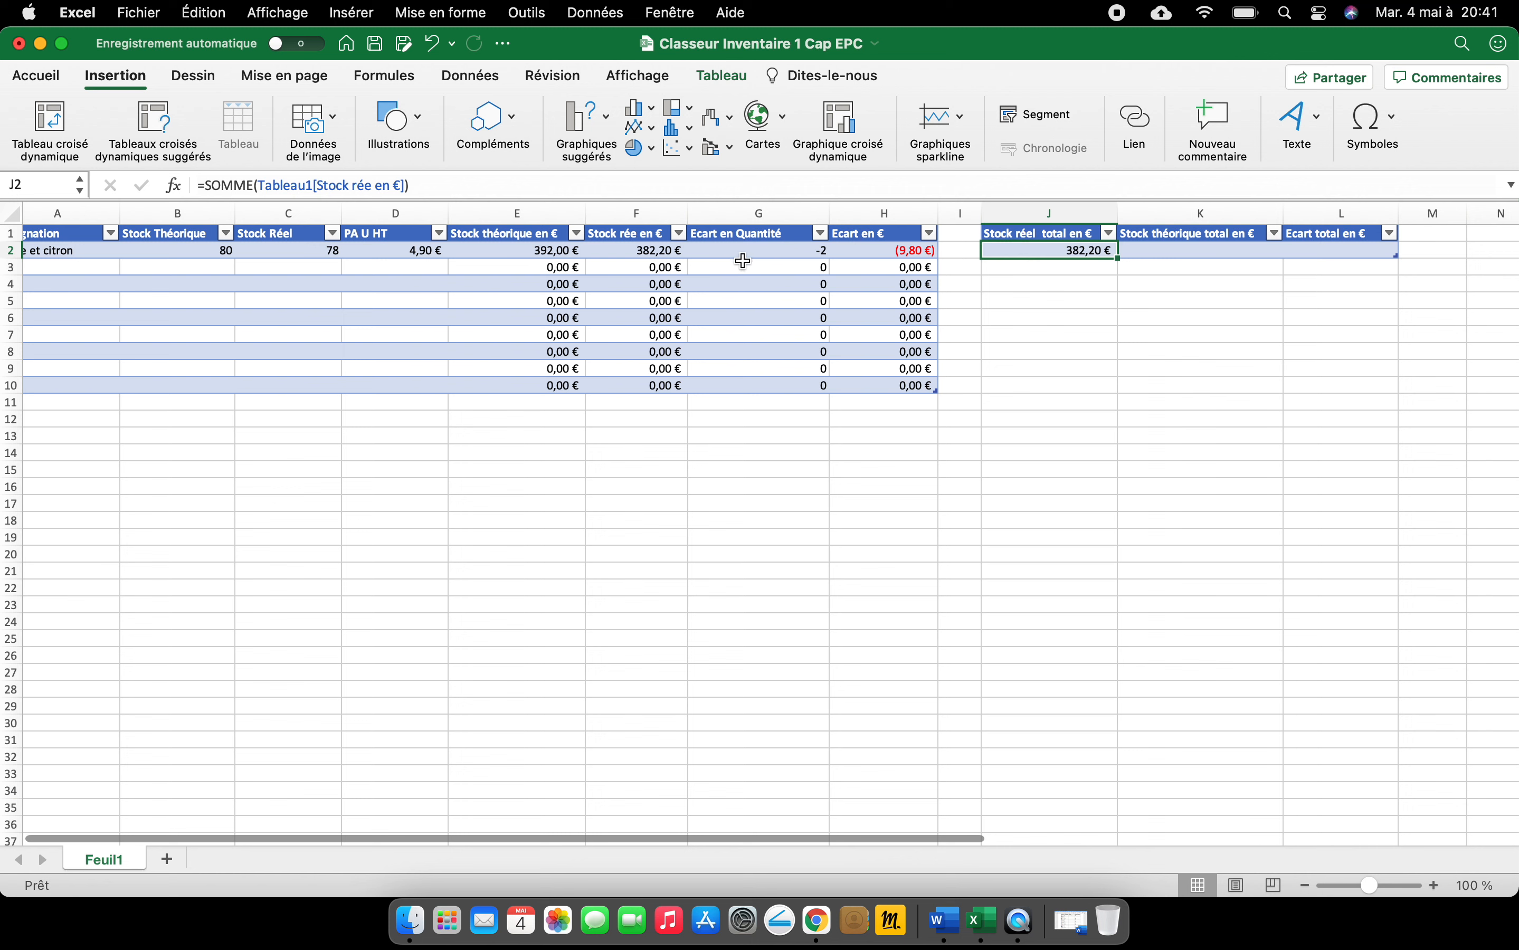
- Total the Stock théorique en € column of Tableau1 in K2 with the SOMME function and close the formula builder
{"action": "left_click", "coordinate": [1185, 248]}
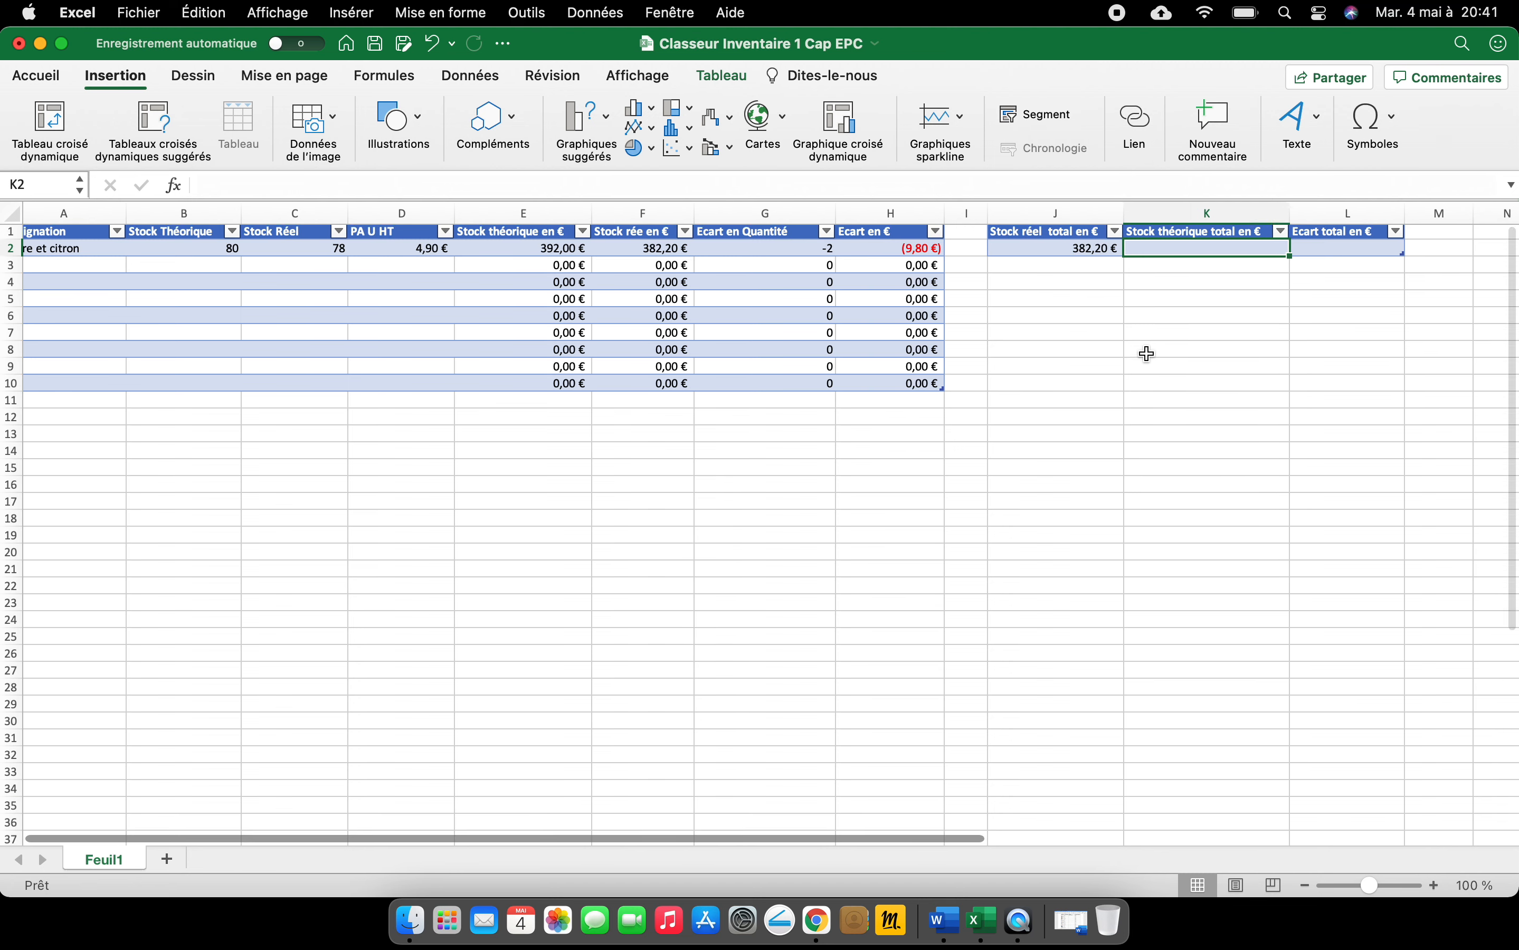
{"action": "scroll", "coordinate": [1146, 353], "scroll_direction": "right", "scroll_amount": 1}
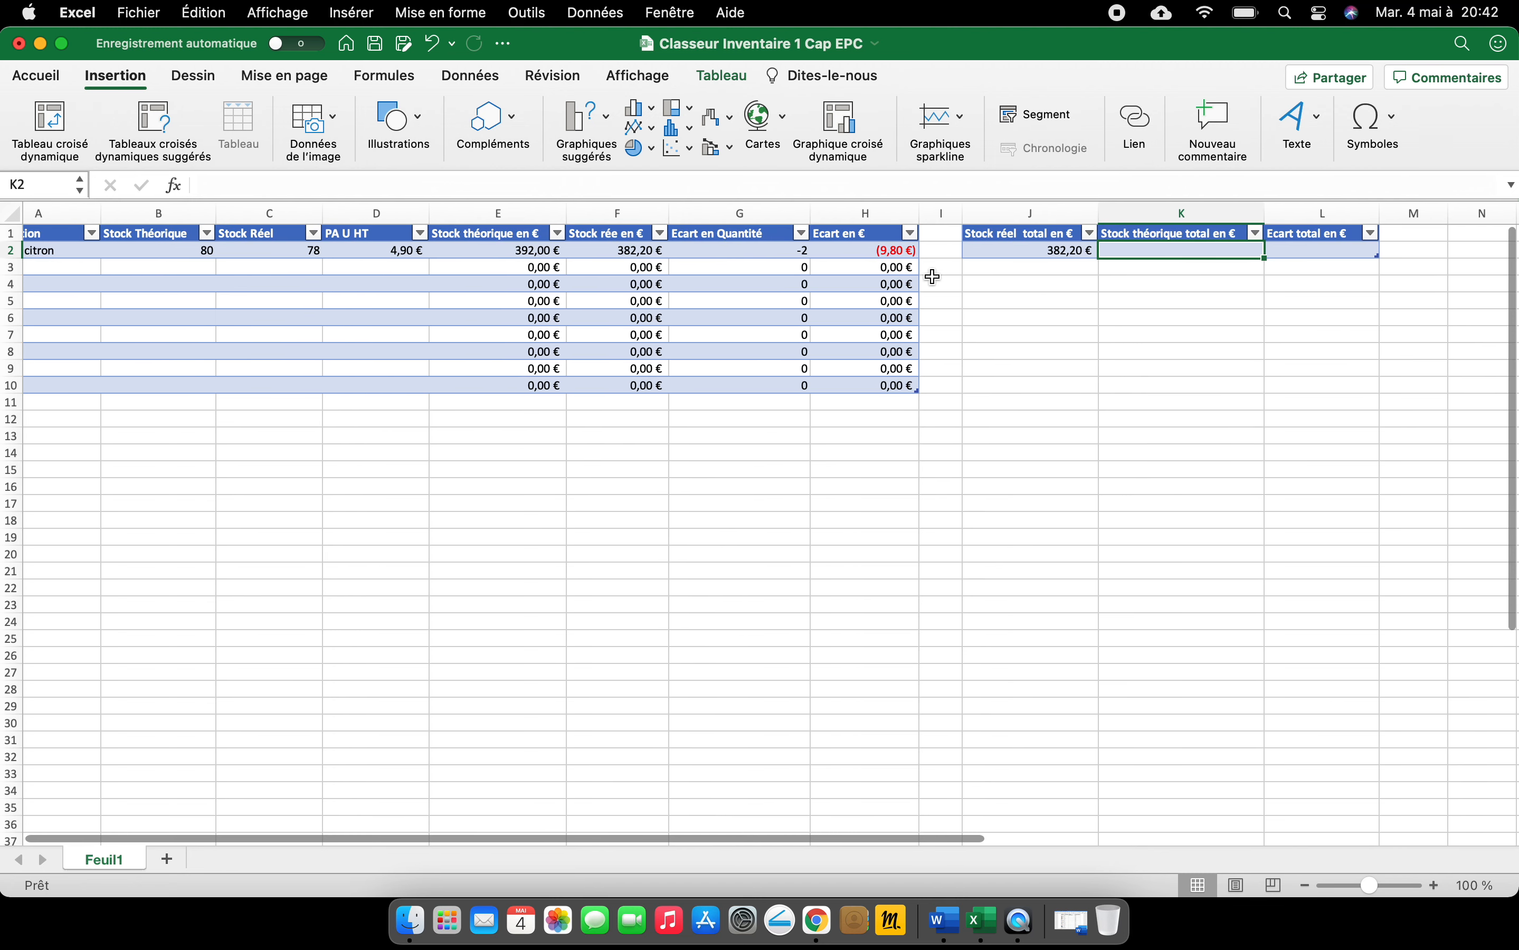
{"action": "left_click", "coordinate": [174, 185]}
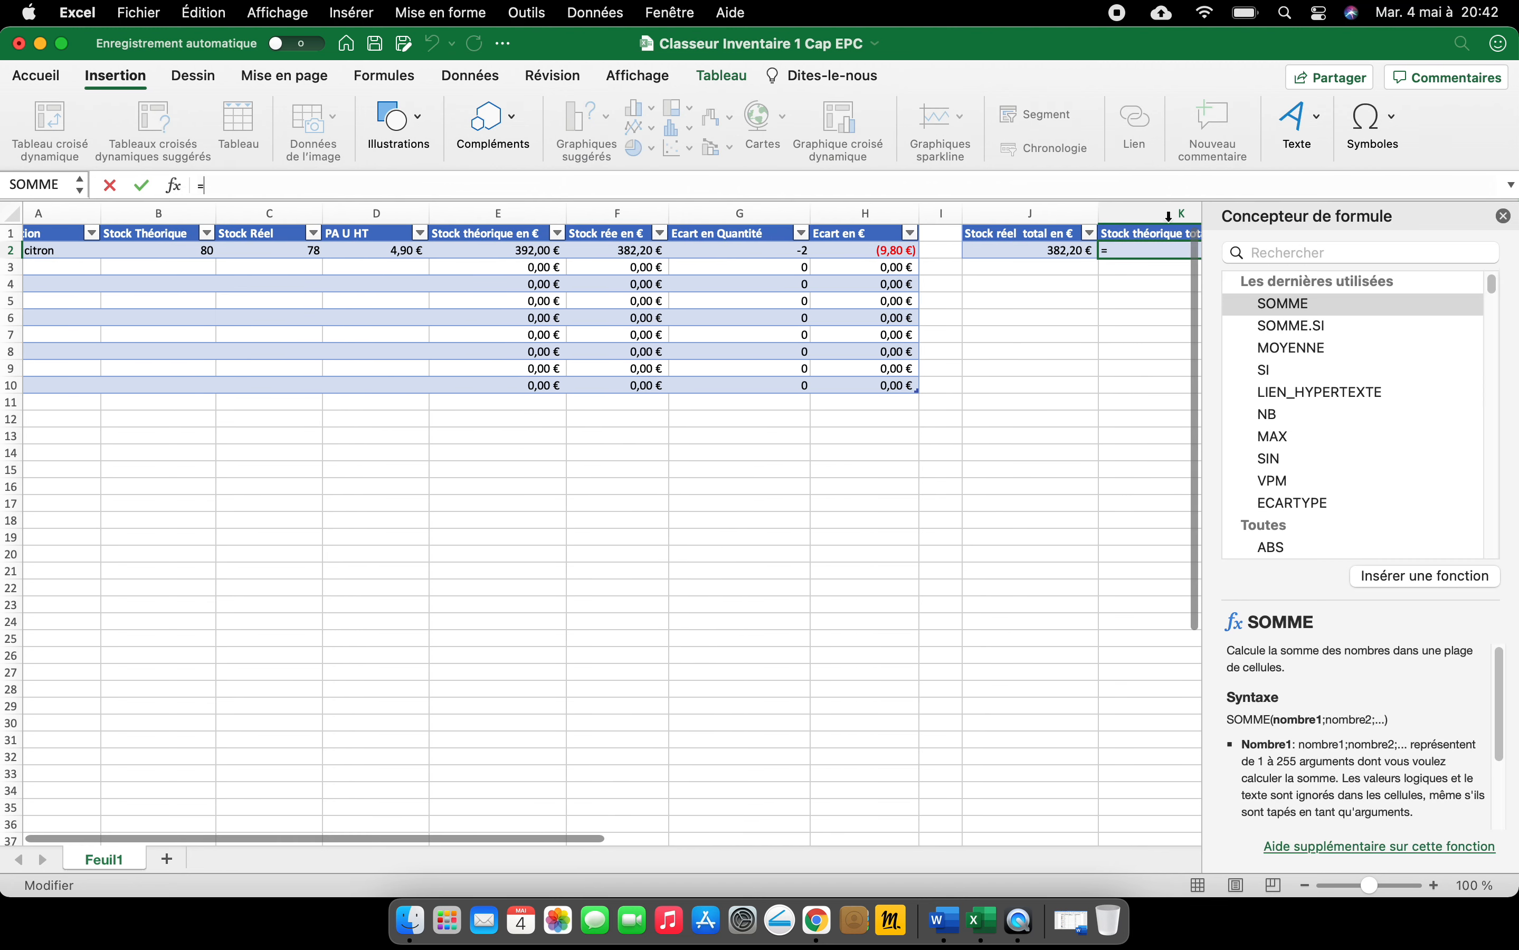
{"action": "left_click", "coordinate": [1451, 576]}
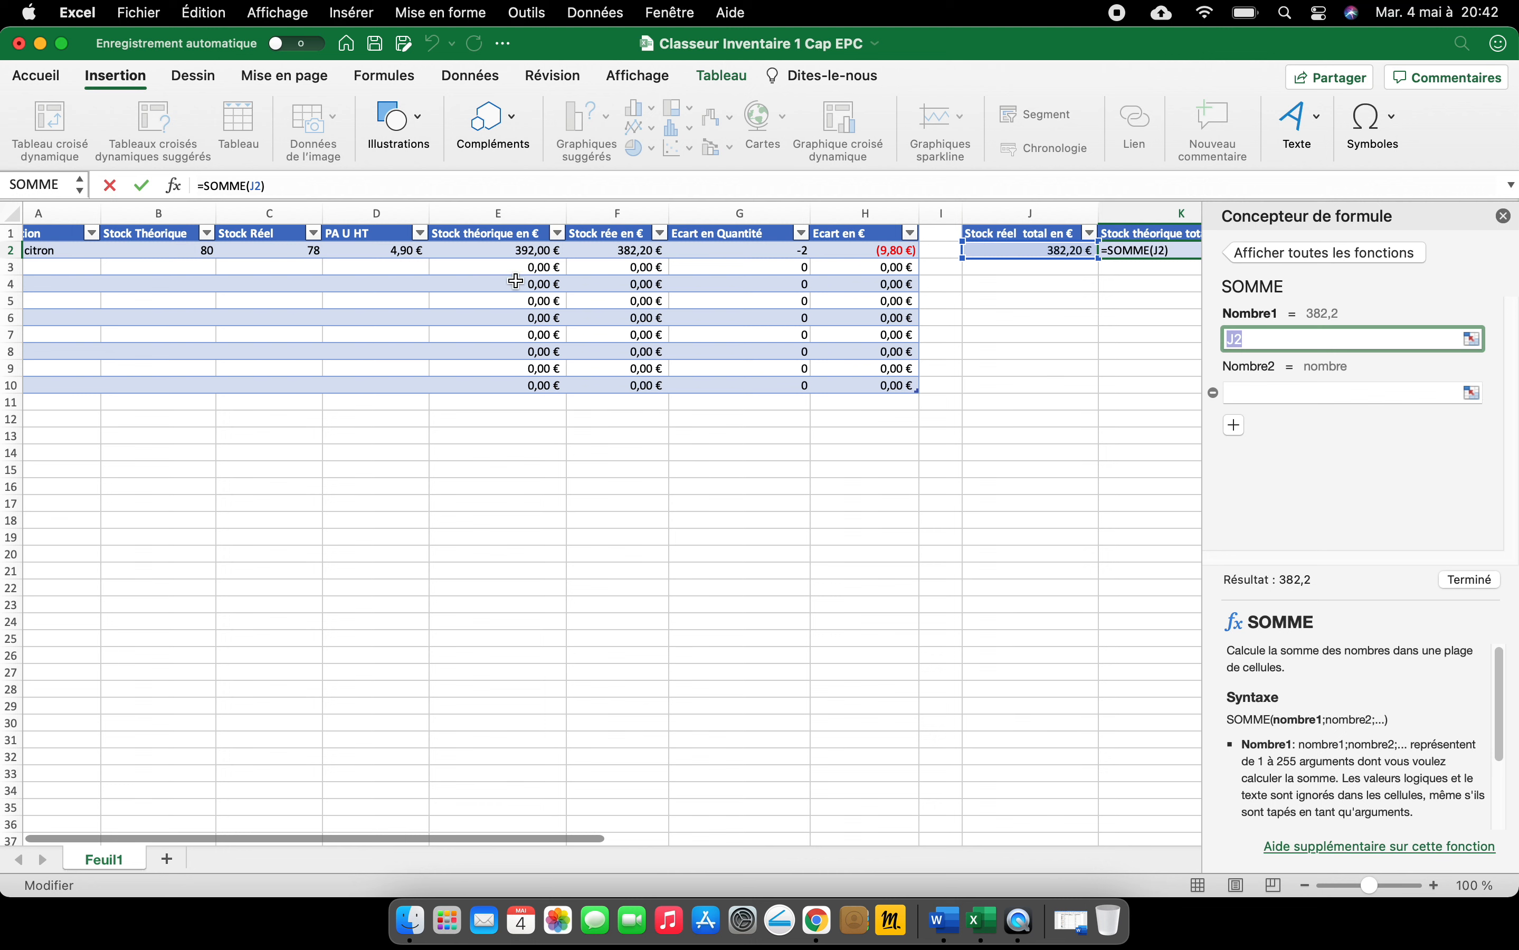
{"action": "left_click_drag", "start_coordinate": [521, 251], "coordinate": [544, 388]}
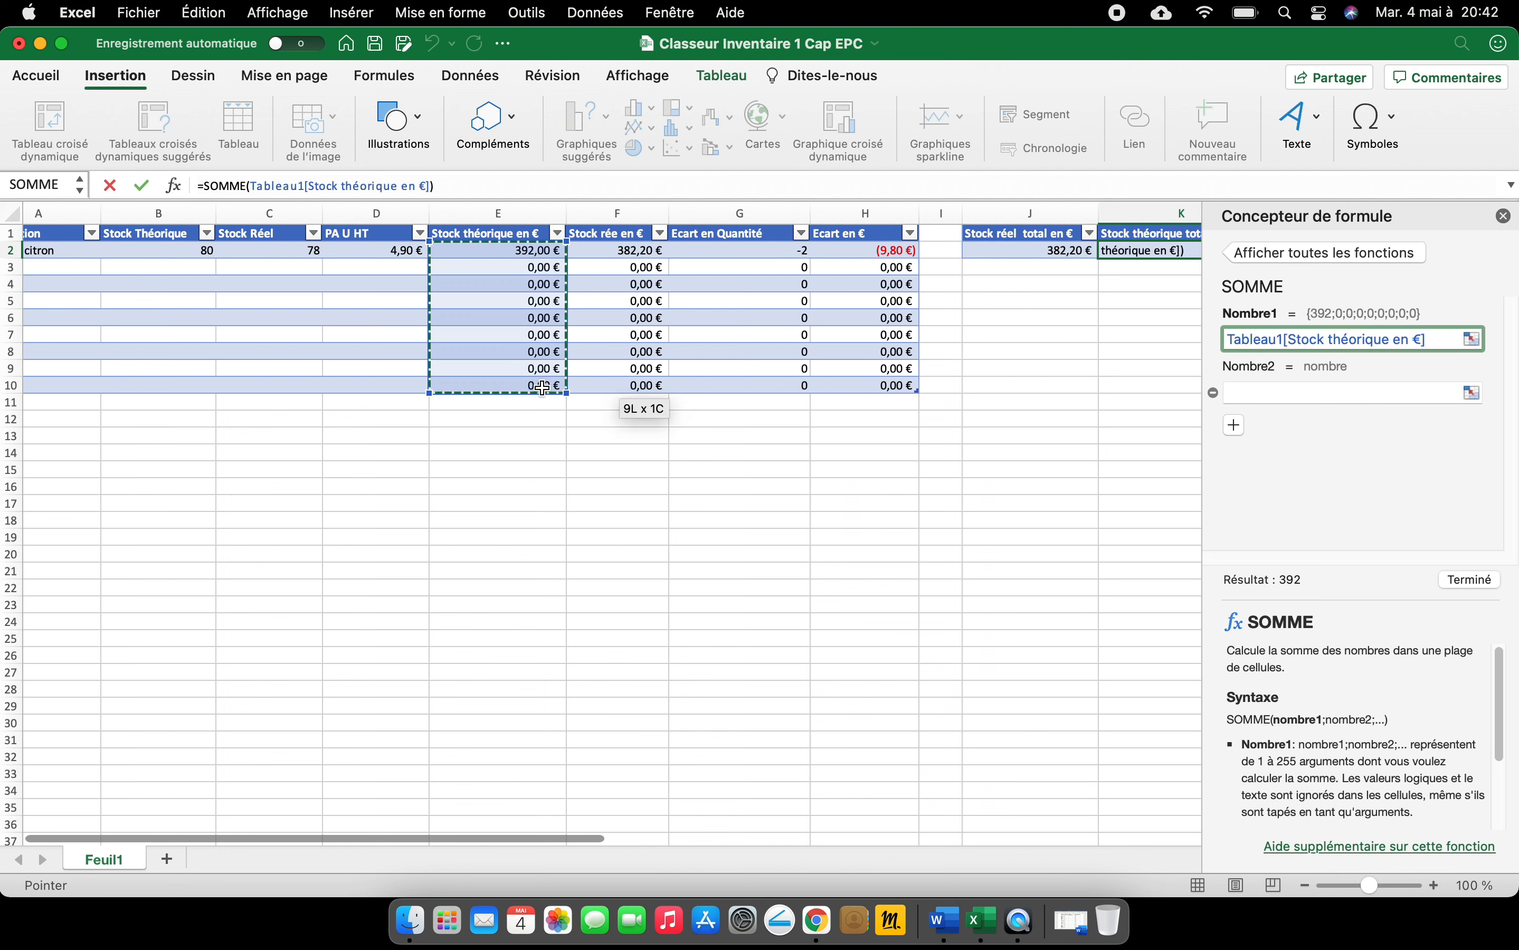
{"action": "left_click", "coordinate": [1471, 580]}
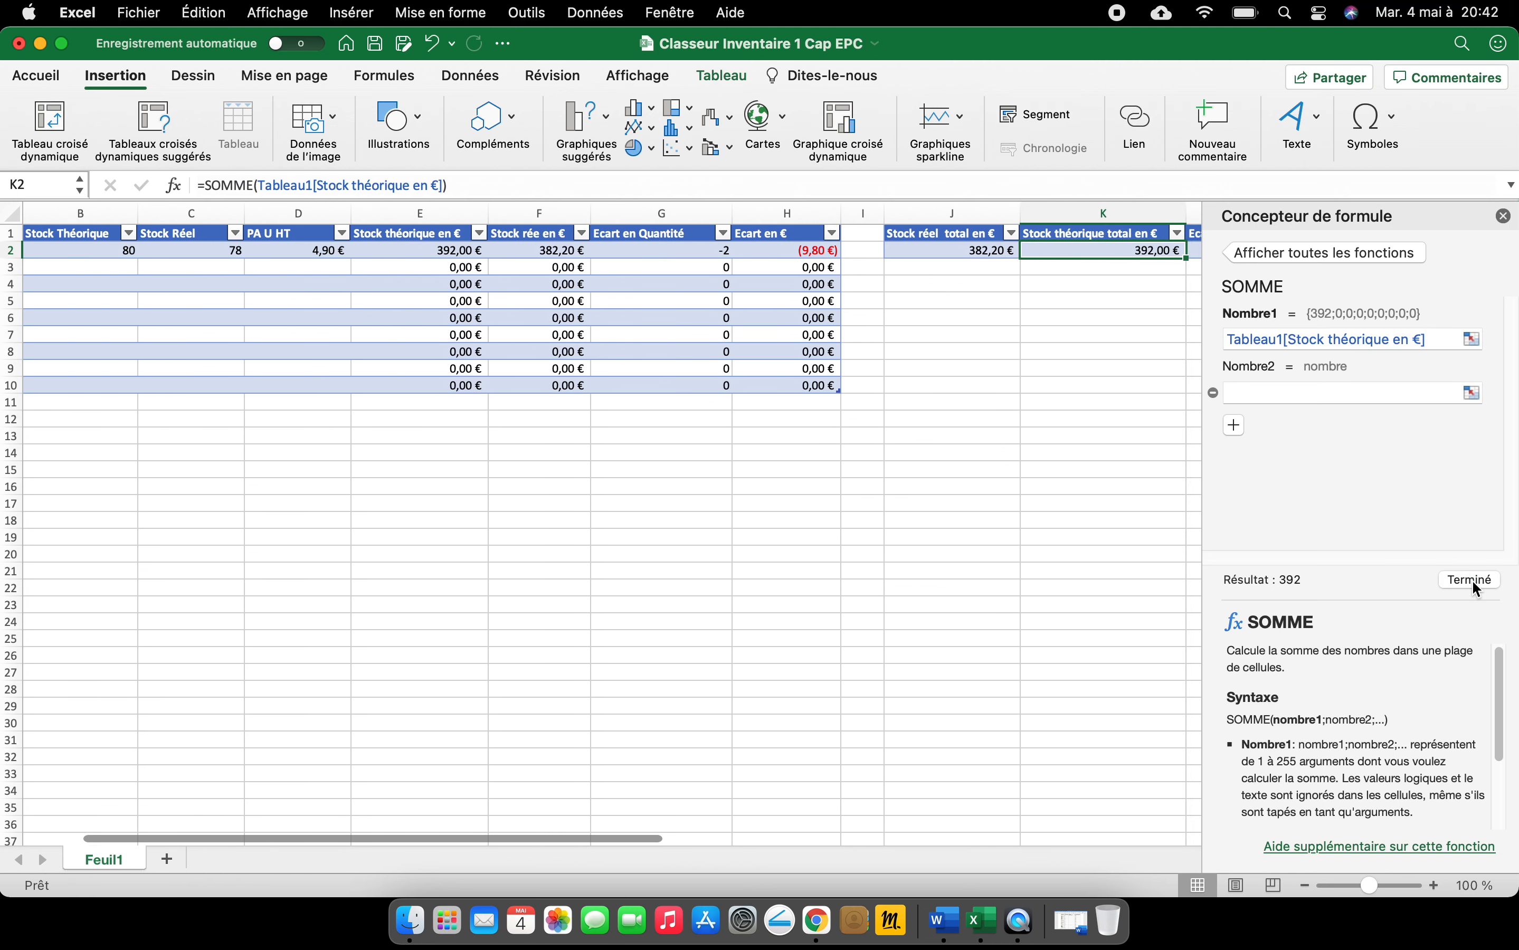
{"action": "left_click", "coordinate": [1503, 216]}
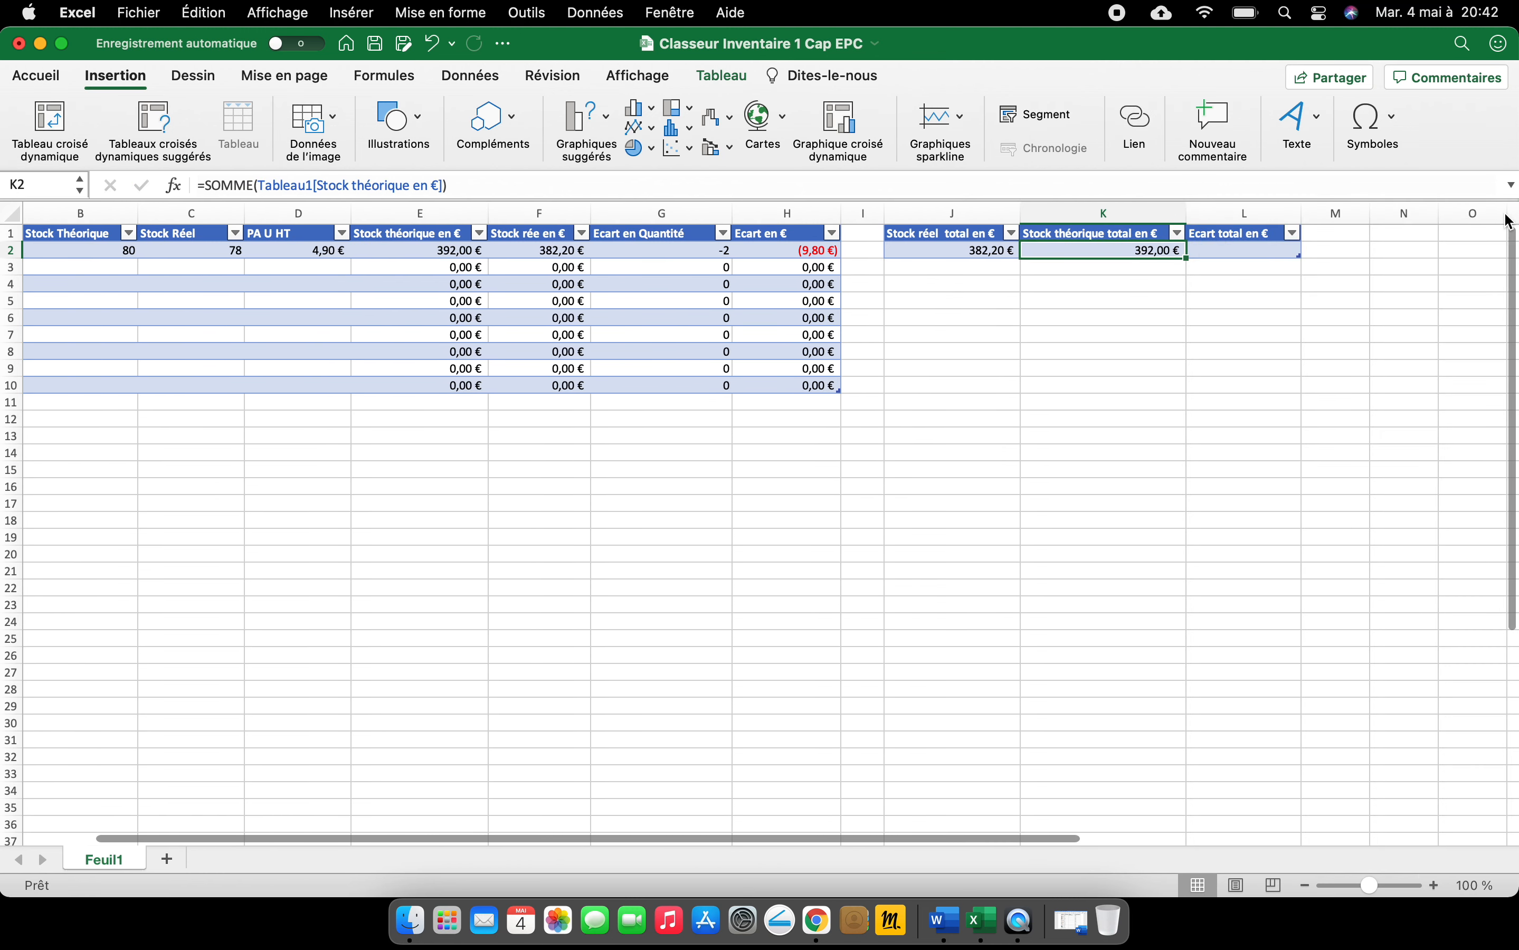
- Total the Ecart en € column of Tableau1 in L2 using SOMME, then close the formula builder
{"action": "left_click", "coordinate": [1221, 258]}
{"action": "left_click", "coordinate": [1227, 254]}
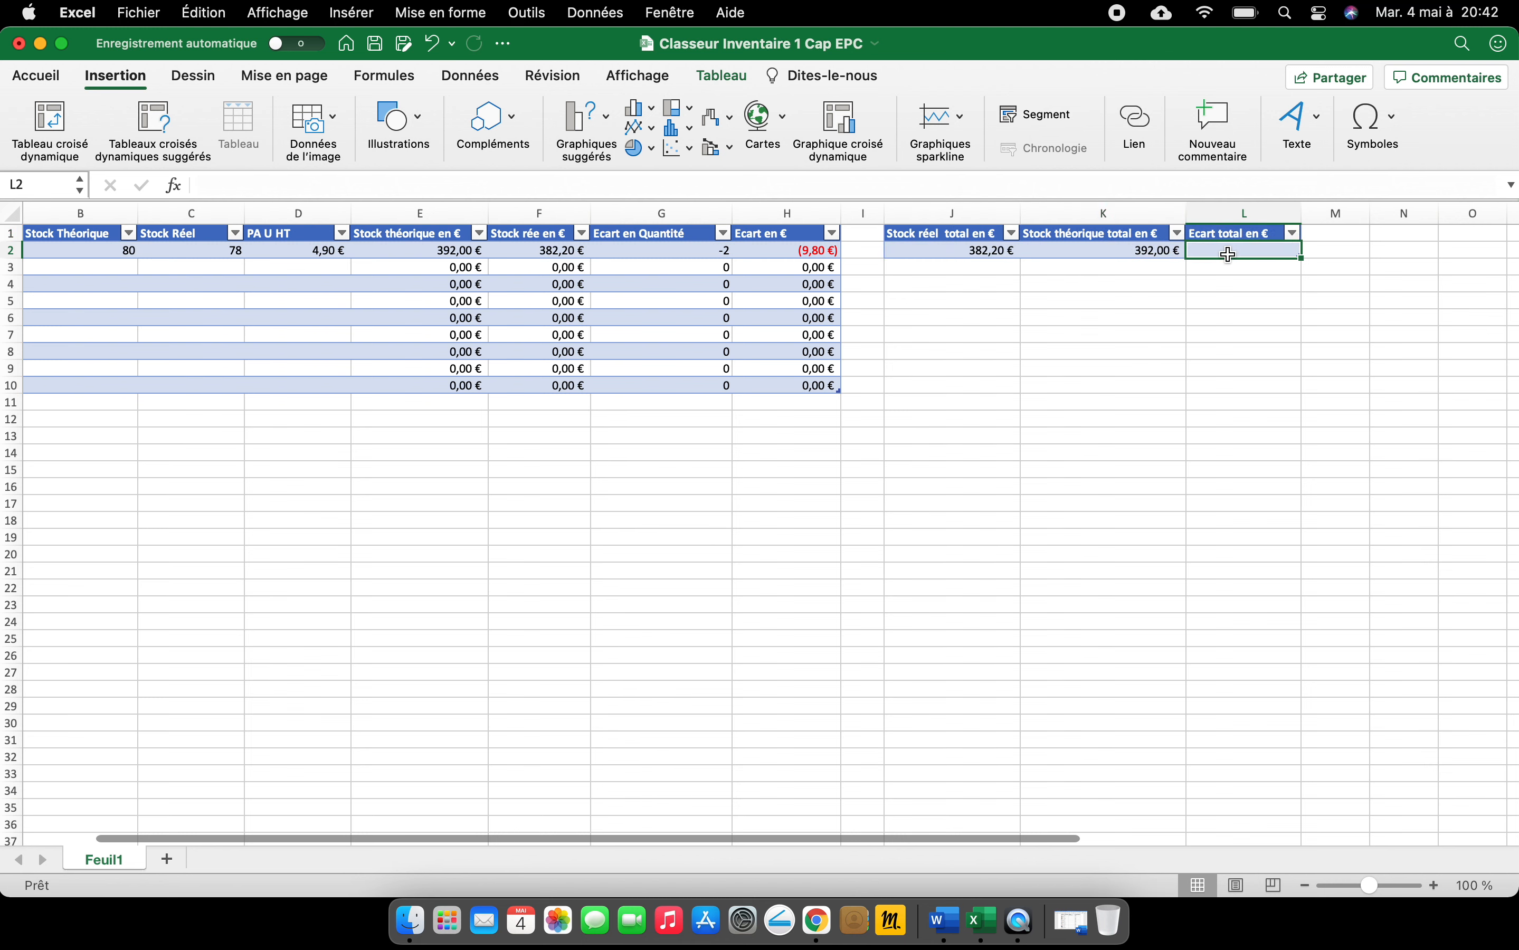
{"action": "left_click", "coordinate": [173, 185]}
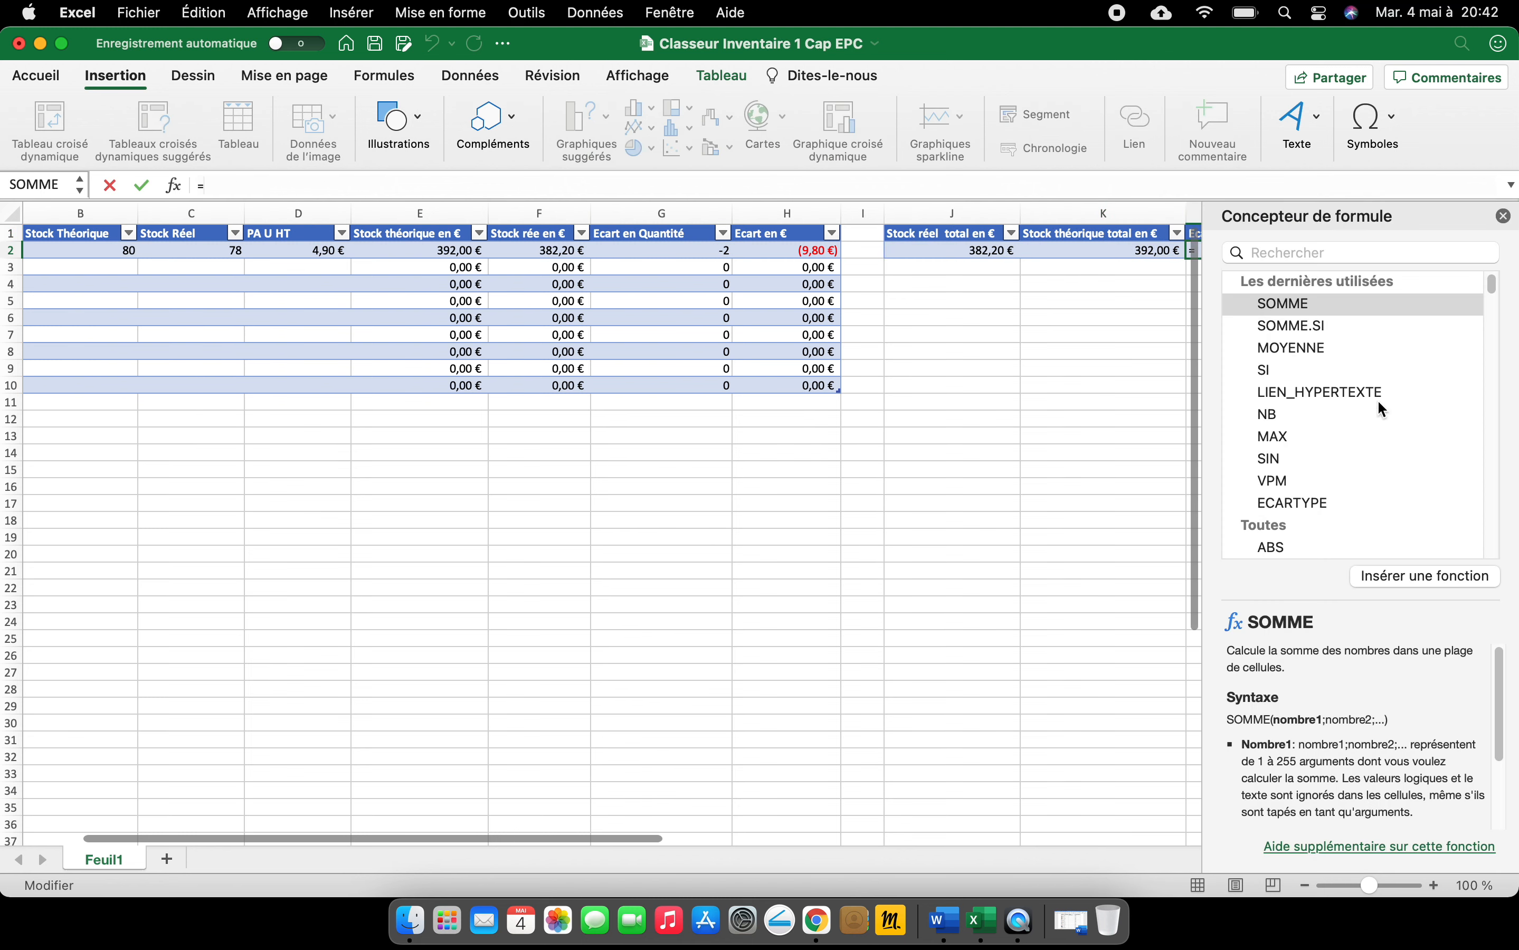
{"action": "left_click", "coordinate": [1425, 575]}
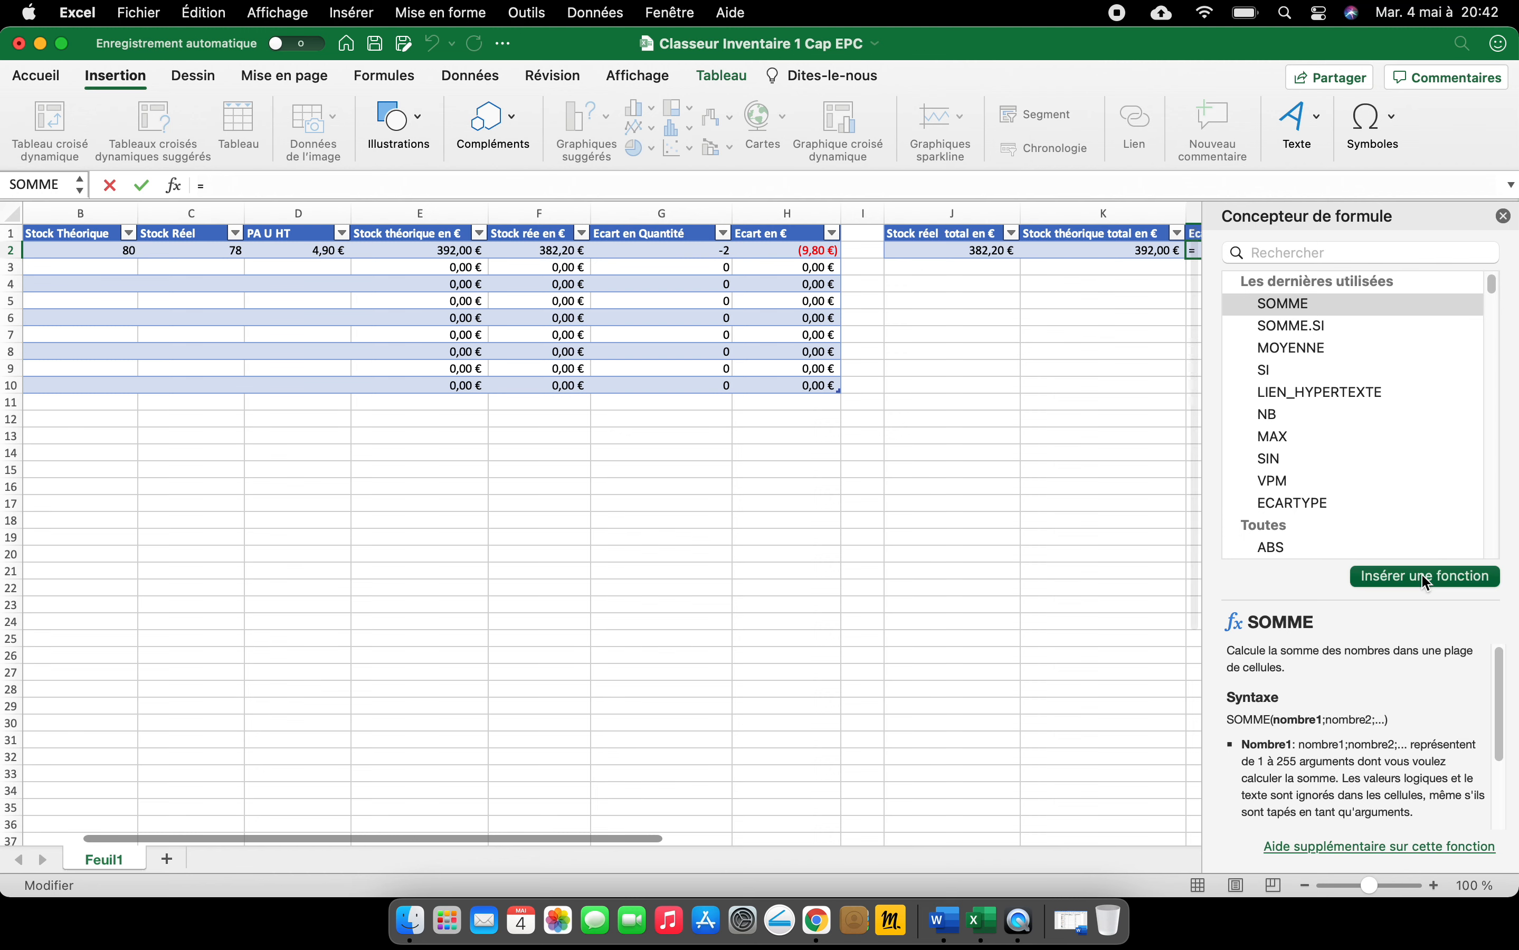
{"action": "left_click", "coordinate": [818, 250]}
{"action": "left_click_drag", "start_coordinate": [818, 250], "coordinate": [826, 384]}
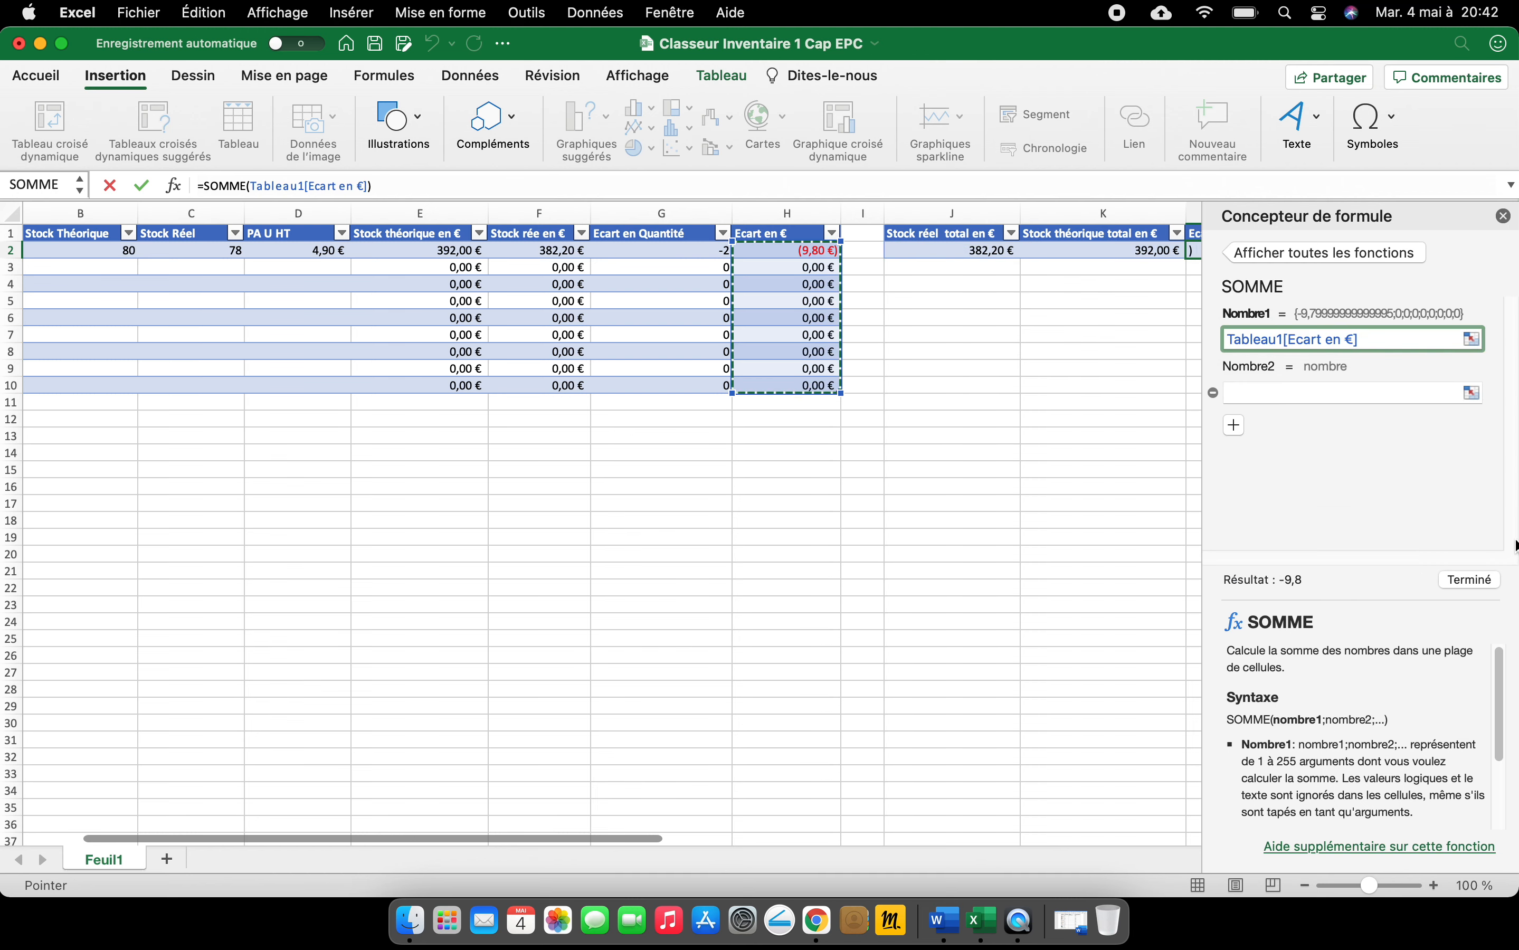
{"action": "left_click", "coordinate": [1480, 580]}
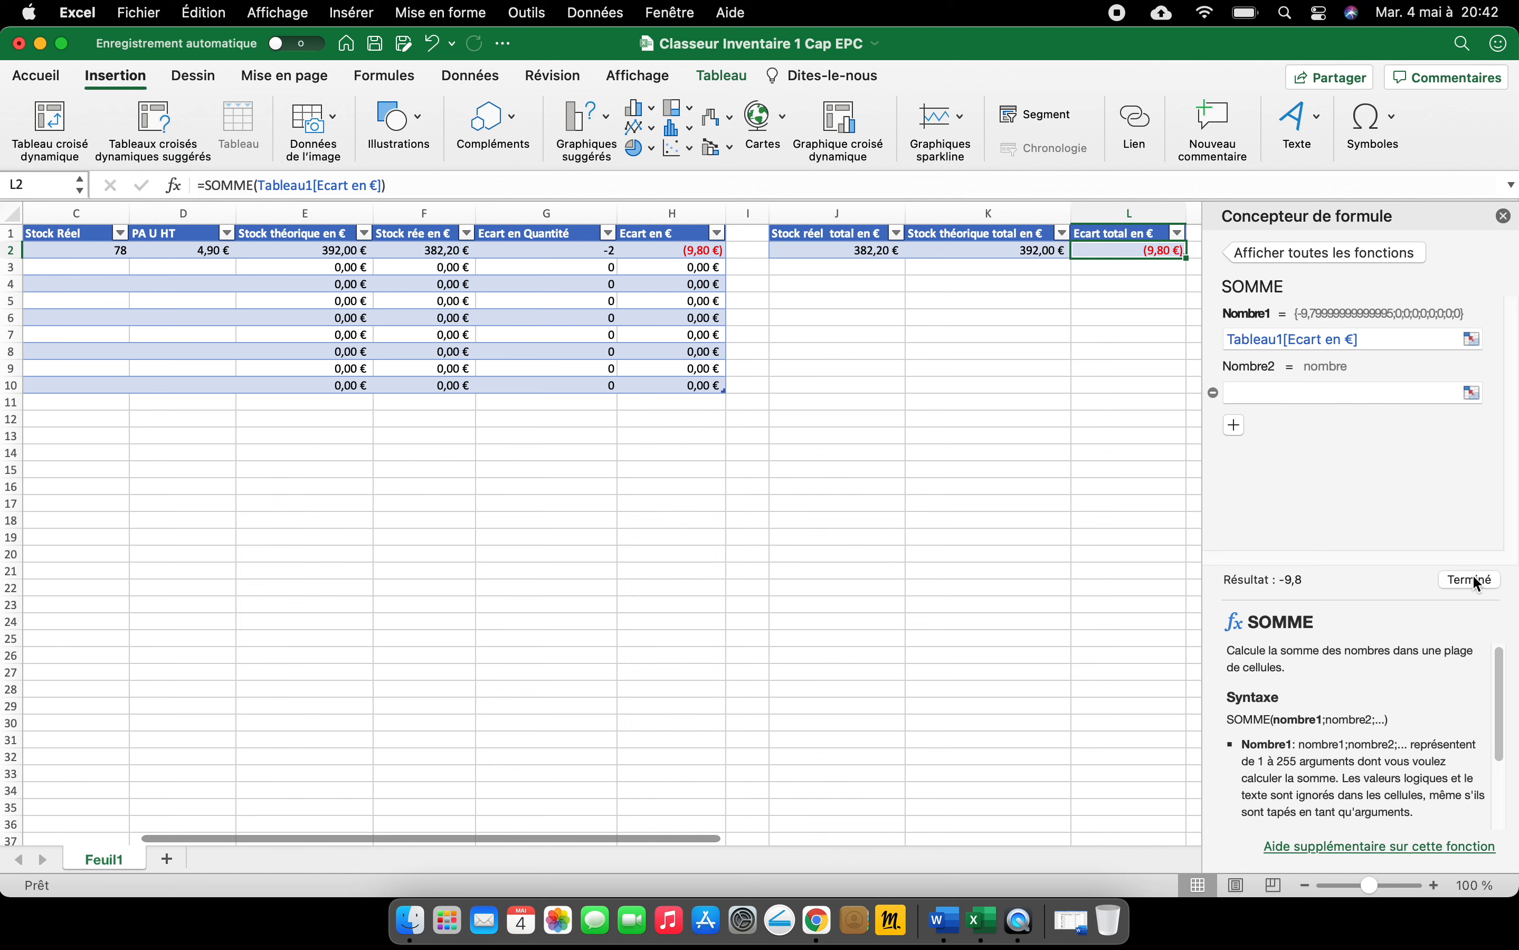
{"action": "left_click", "coordinate": [1076, 557]}
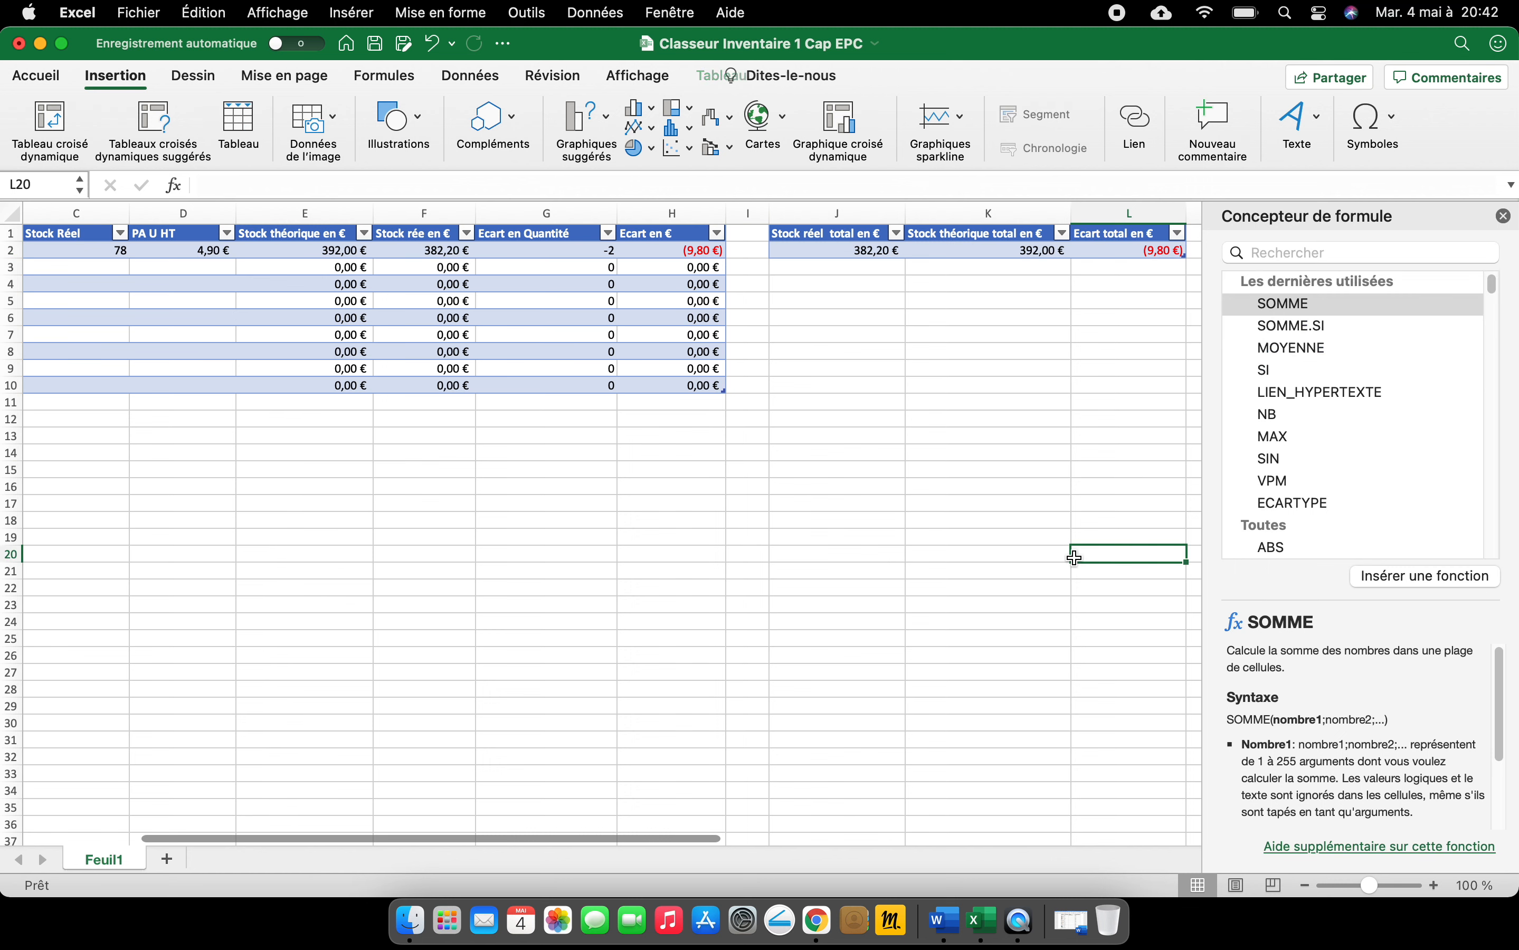
{"action": "left_click", "coordinate": [1503, 217]}
{"action": "scroll", "coordinate": [1265, 441], "scroll_direction": "left", "scroll_amount": 5}
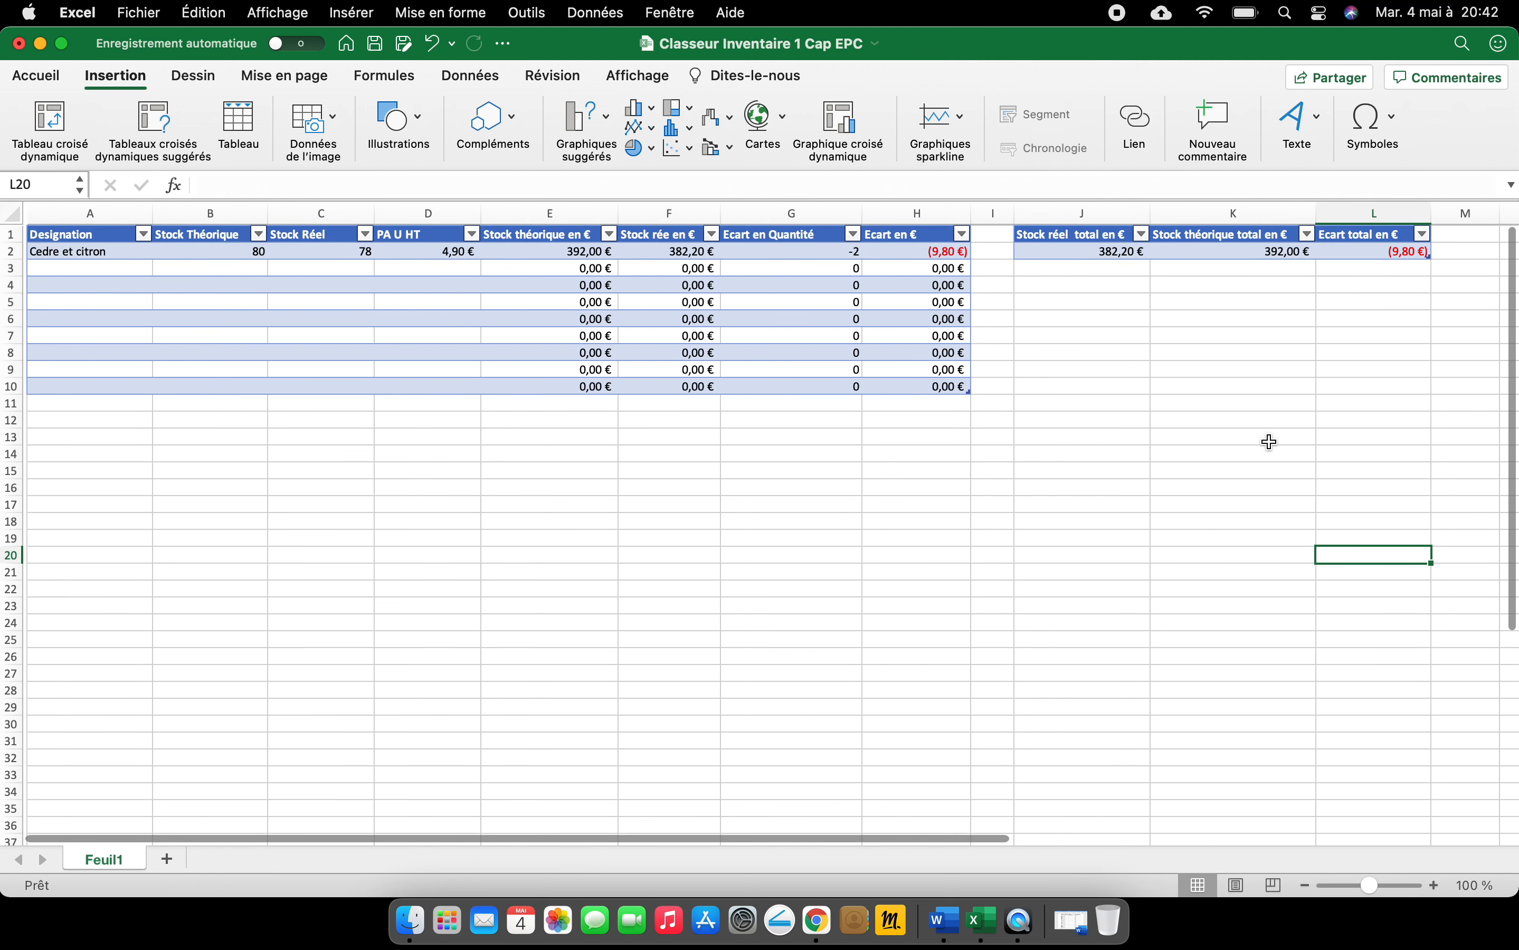